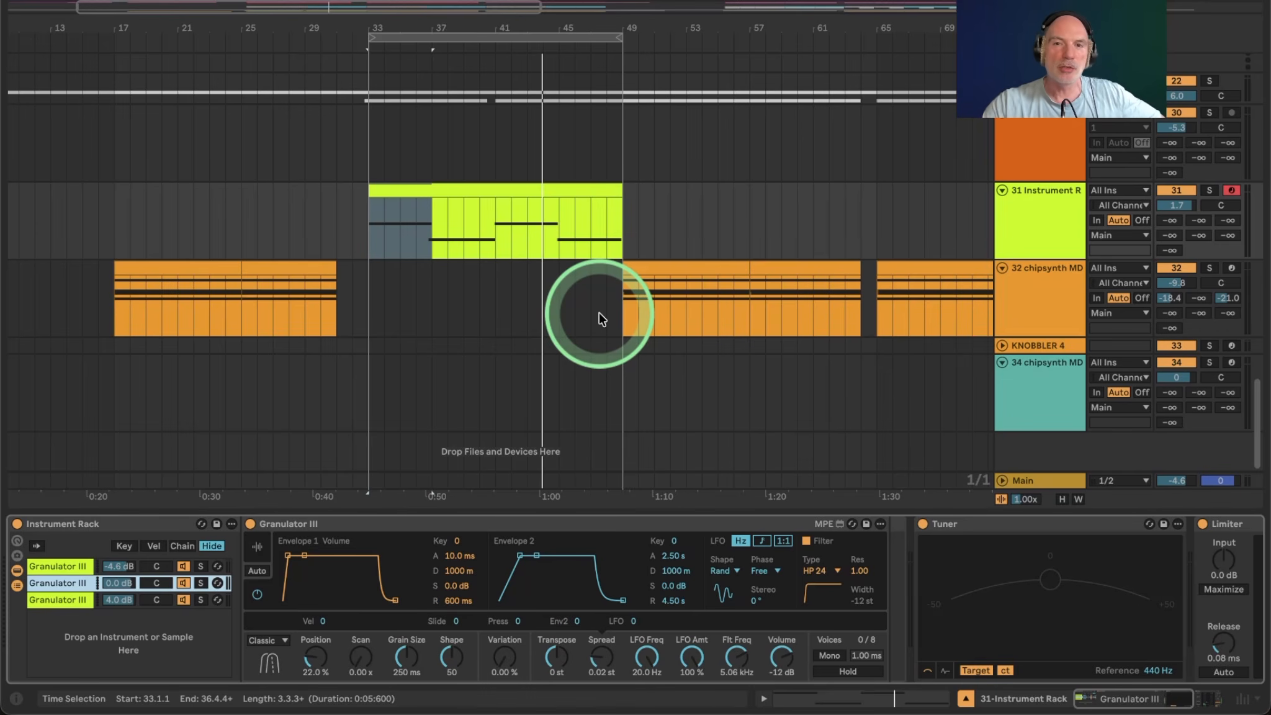
Solo track 31, the Instrument Rack, and play the loop from bar 33 to hear it alone
{"action": "scroll", "coordinate": [618, 223], "scroll_direction": "up", "scroll_amount": 15}
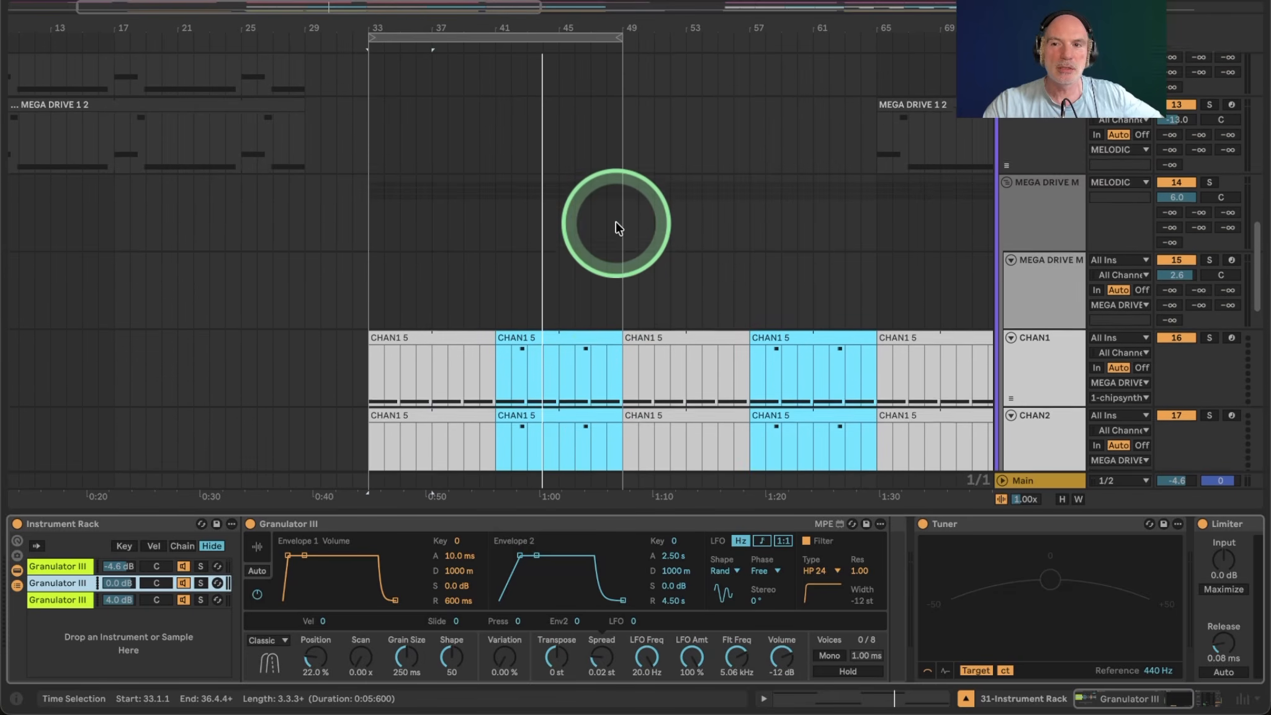
{"action": "scroll", "coordinate": [619, 227], "scroll_direction": "up", "scroll_amount": 3}
{"action": "scroll", "coordinate": [617, 223], "scroll_direction": "down", "scroll_amount": 15}
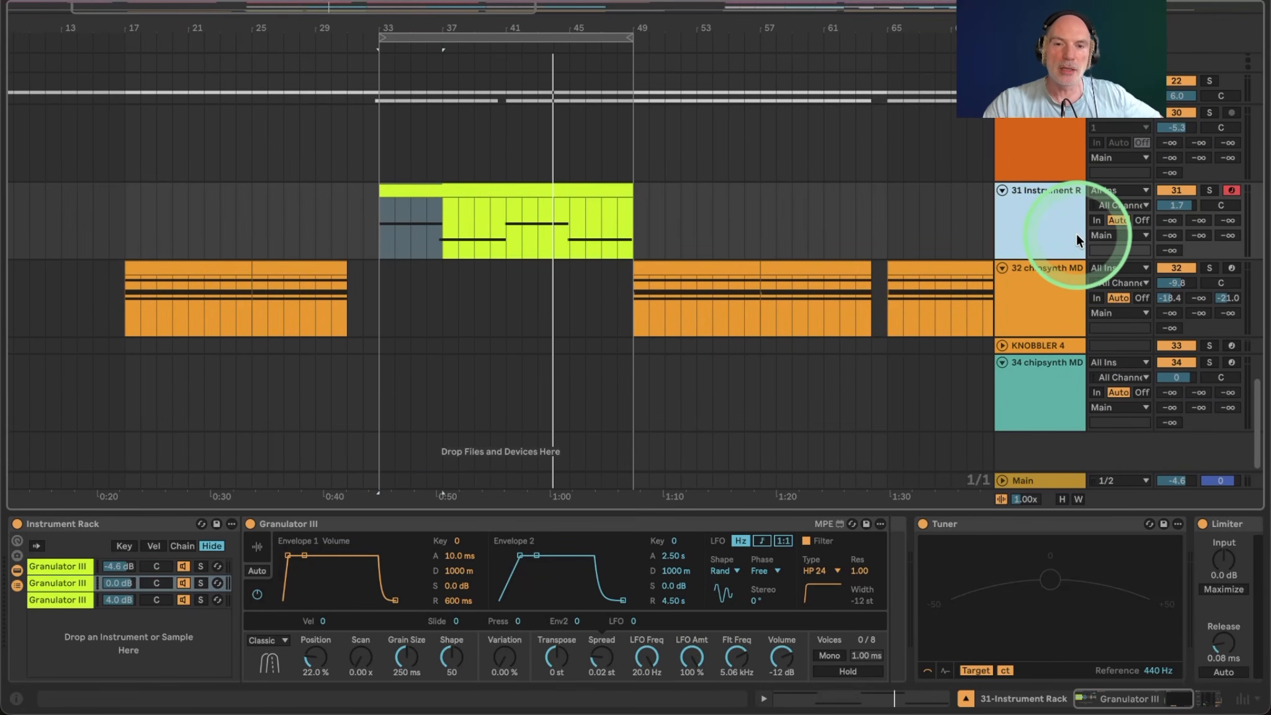
{"action": "left_click", "coordinate": [1020, 225]}
{"action": "left_click", "coordinate": [1210, 190]}
{"action": "key", "text": "space"}
{"action": "left_click", "coordinate": [1033, 213]}
{"action": "left_click", "coordinate": [1002, 227]}
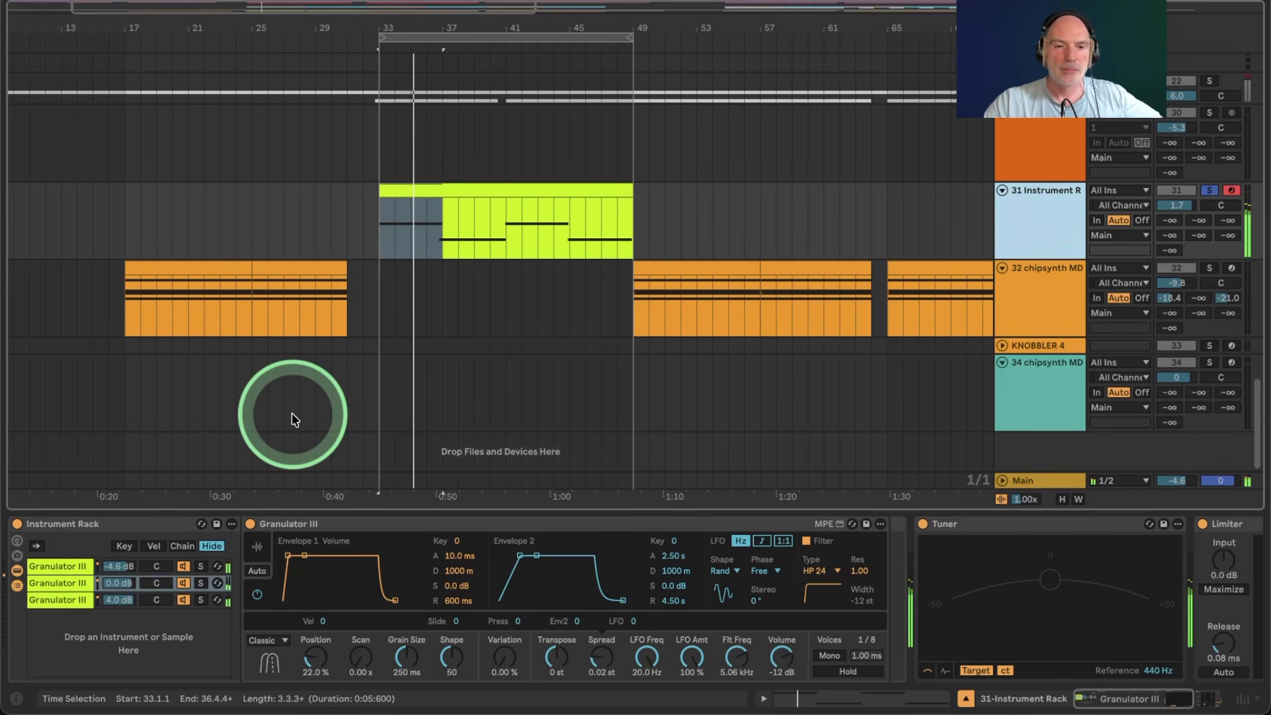
Inspect the settings of the first and second Granulator III chains in the Instrument Rack during playback
{"action": "left_click", "coordinate": [66, 565]}
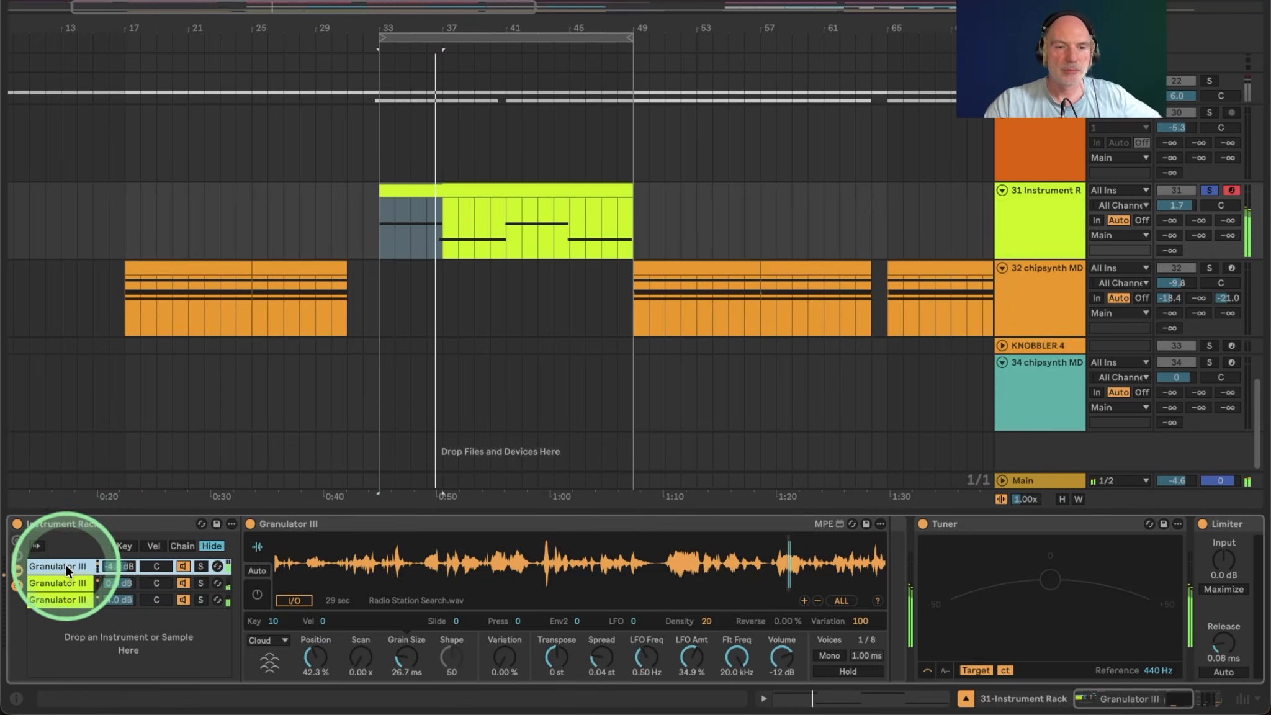
{"action": "left_click", "coordinate": [63, 580]}
{"action": "left_click", "coordinate": [561, 442]}
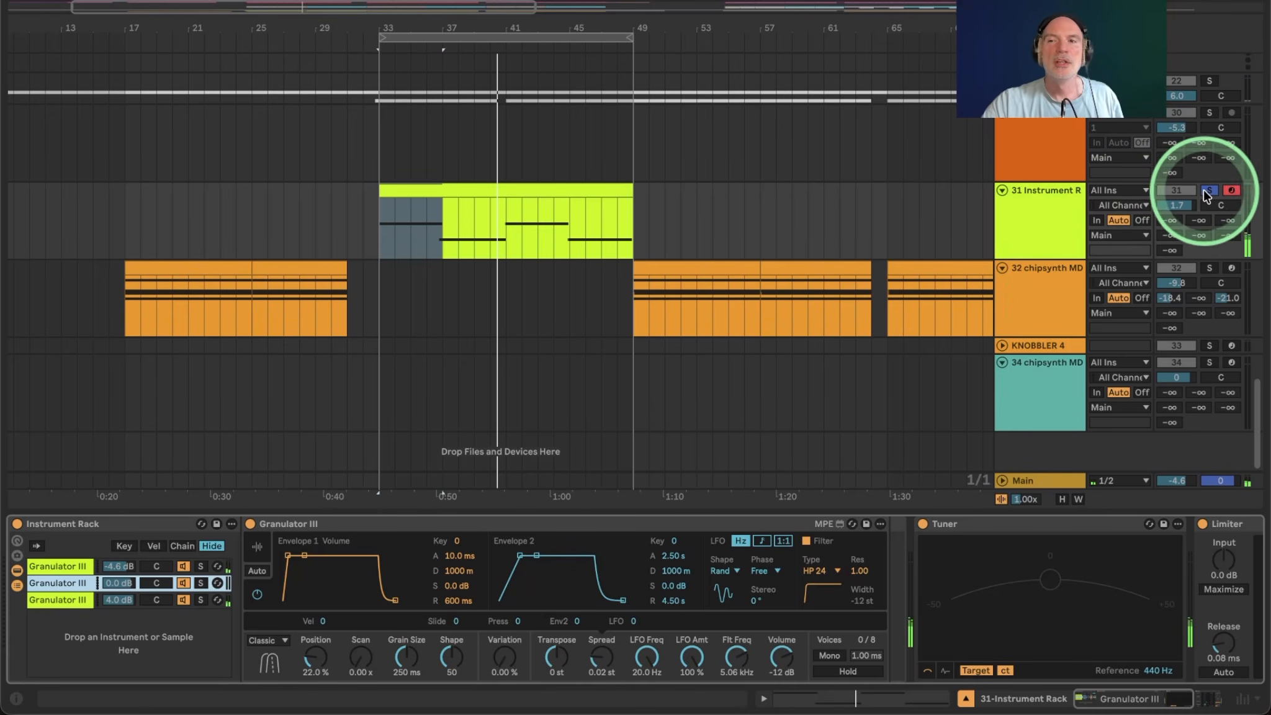
Play the looped section in the full mix, comparing it with the MELODIC group switched off and on
{"action": "scroll", "coordinate": [803, 218], "scroll_direction": "up", "scroll_amount": 15}
{"action": "scroll", "coordinate": [804, 218], "scroll_direction": "up", "scroll_amount": 15}
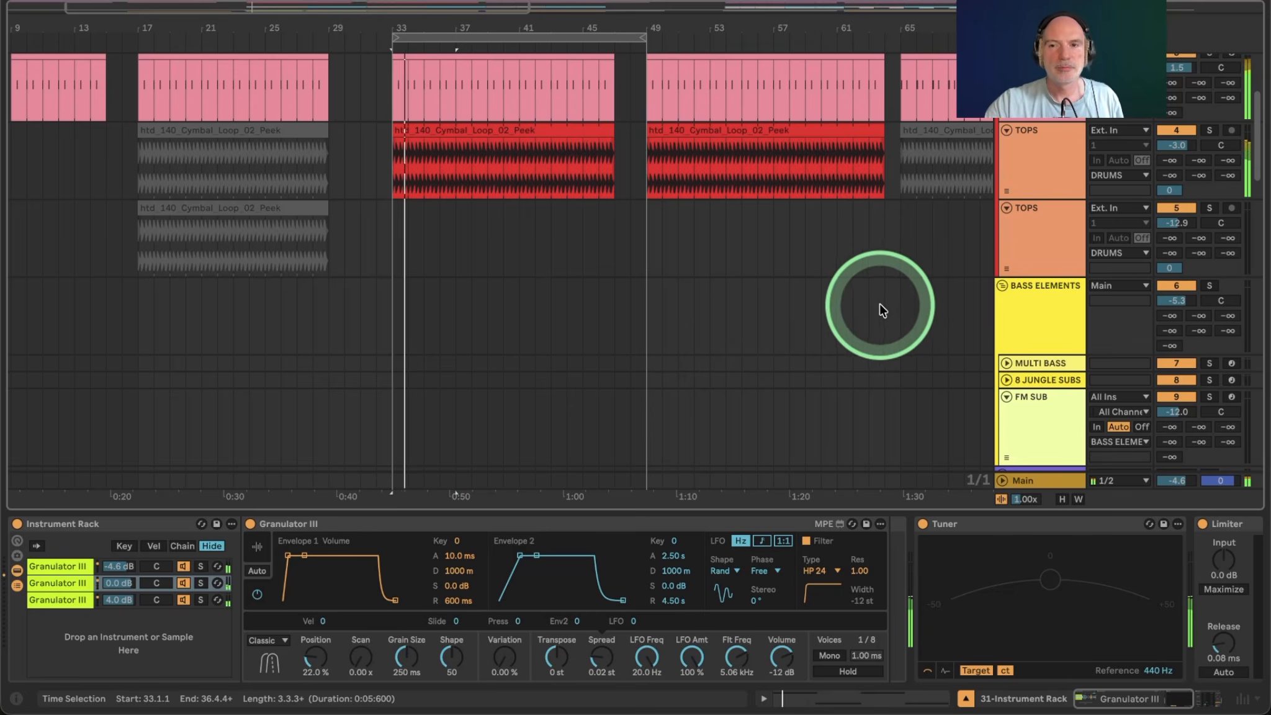
{"action": "scroll", "coordinate": [878, 304], "scroll_direction": "down", "scroll_amount": 8}
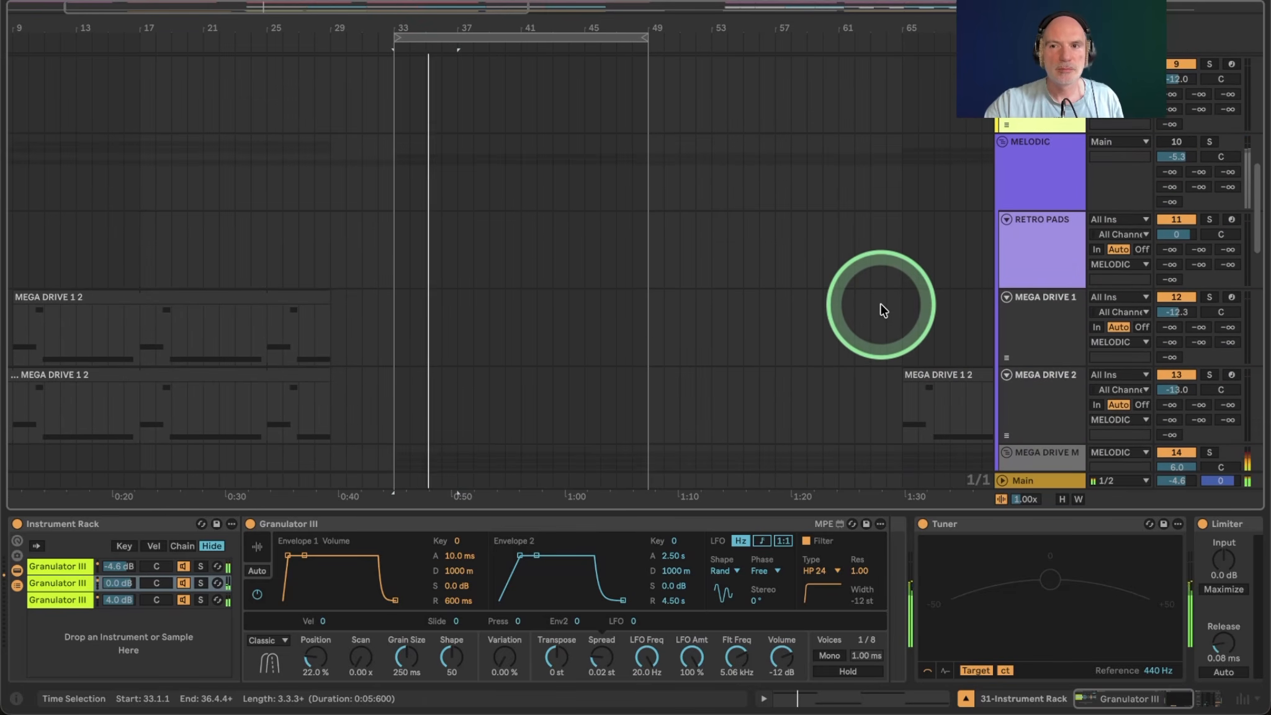
{"action": "left_click", "coordinate": [1041, 175]}
{"action": "left_click", "coordinate": [1178, 145]}
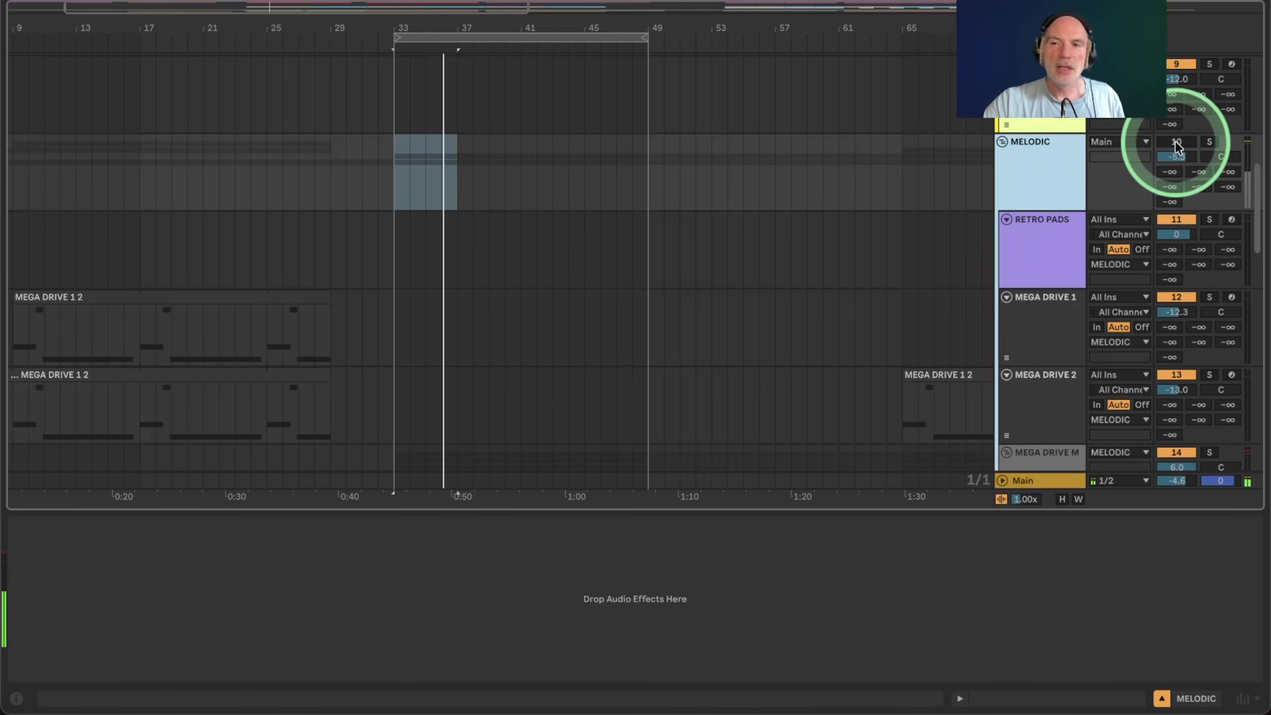
{"action": "left_click", "coordinate": [1177, 144]}
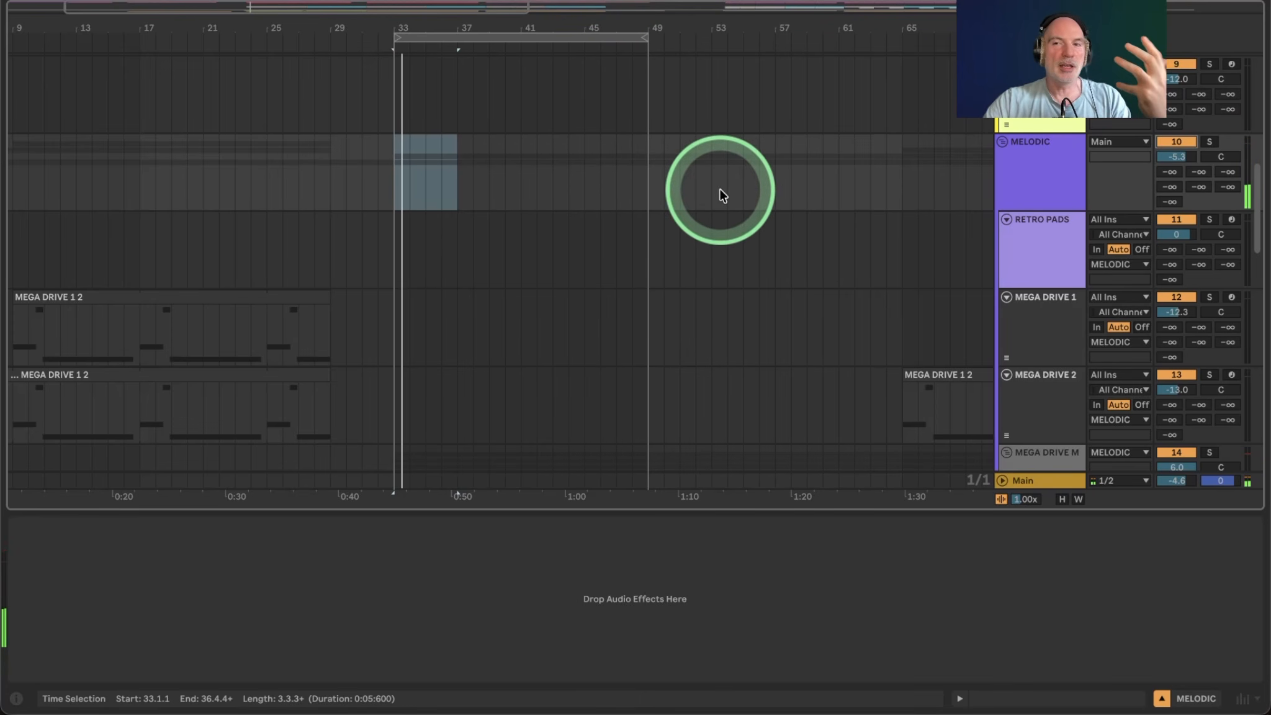
Fold the MELODIC group and deactivate it
{"action": "left_click", "coordinate": [1003, 141]}
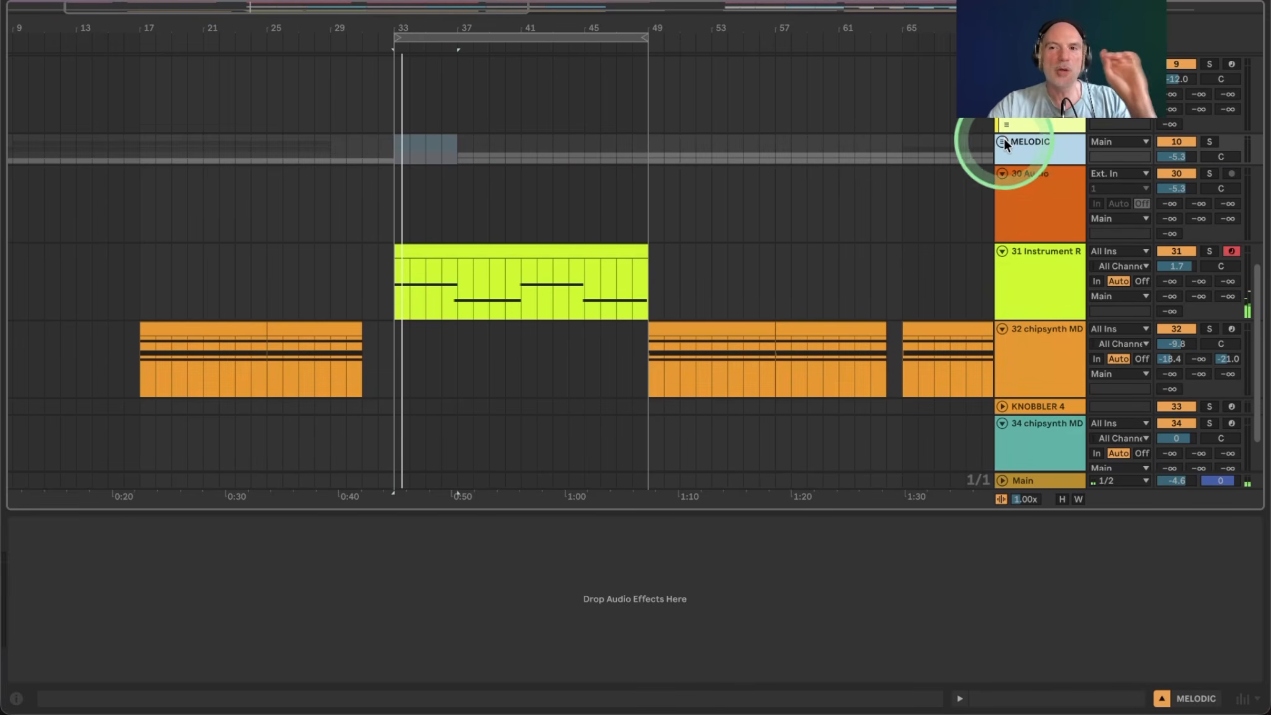
{"action": "left_click", "coordinate": [1176, 142]}
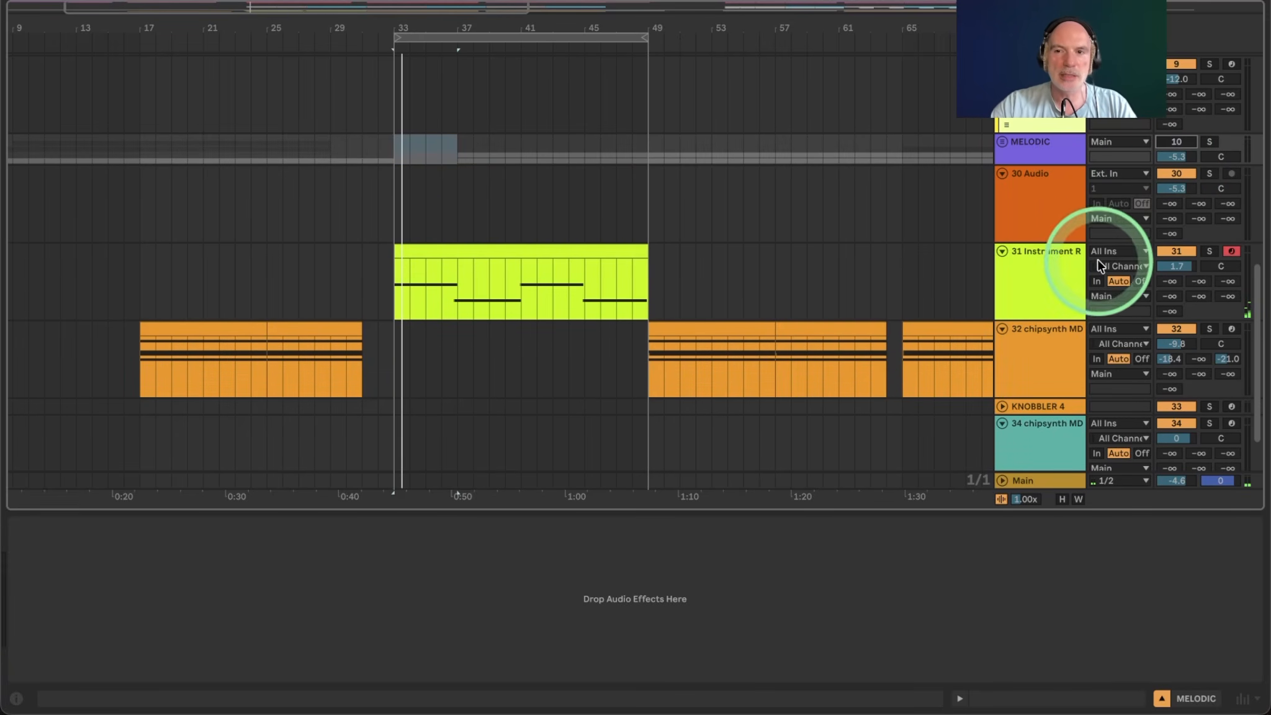
Insert a soloed, record-armed MIDI track below track 31 and deactivate track 31
{"action": "left_click", "coordinate": [1049, 282]}
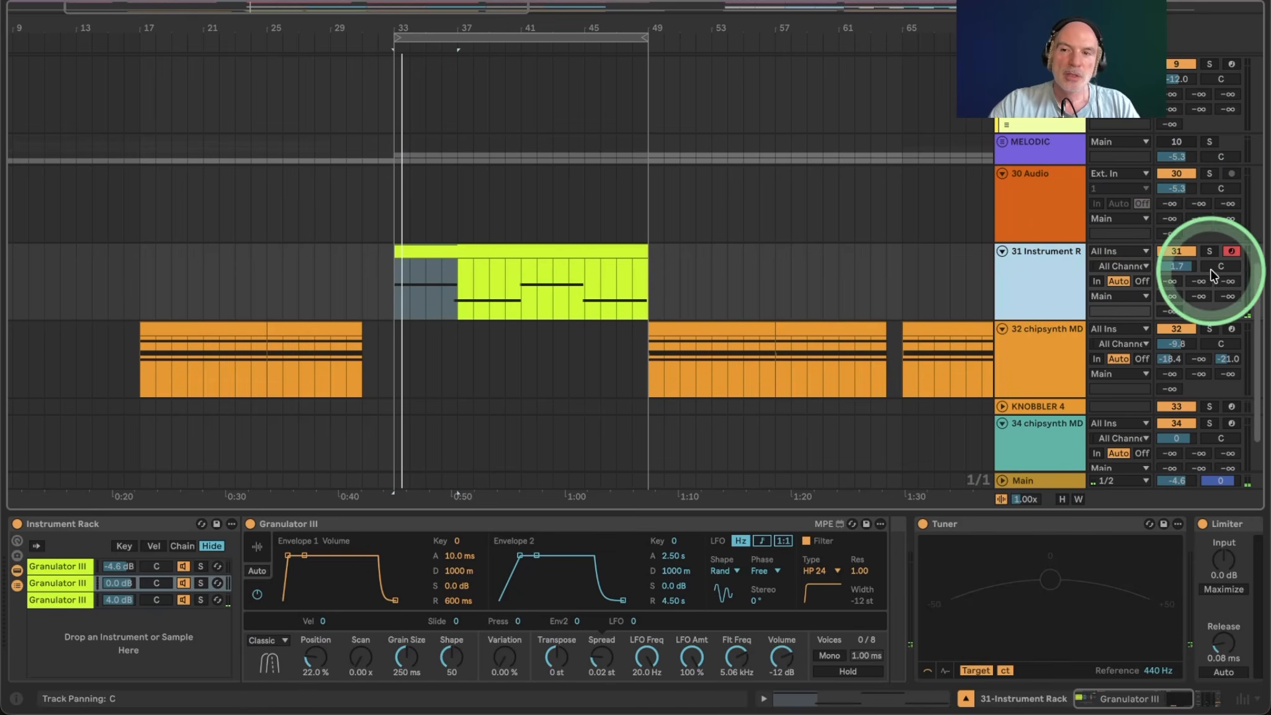
{"action": "right_click", "coordinate": [1041, 277]}
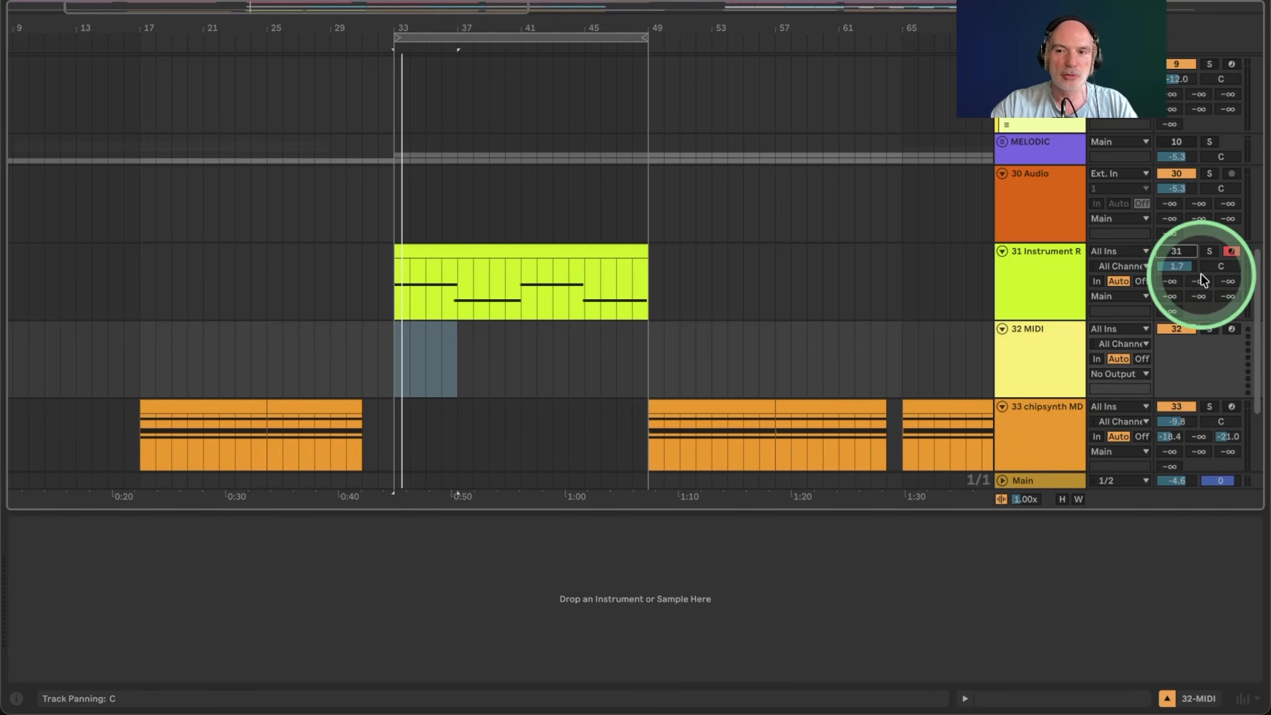
{"action": "left_click", "coordinate": [1210, 328]}
{"action": "left_click", "coordinate": [1232, 328]}
{"action": "left_click", "coordinate": [1030, 348]}
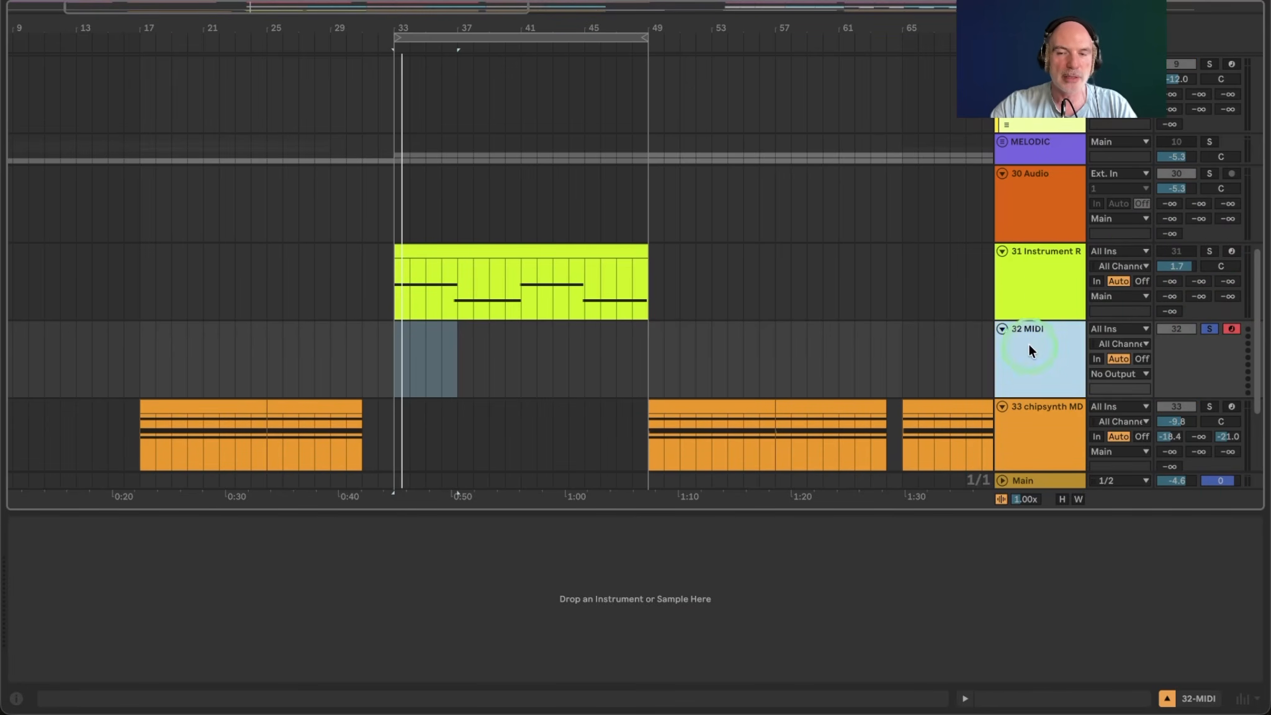
Load the Granulator III instrument from the browser's library onto the new MIDI track
{"action": "left_click", "coordinate": [13, 0]}
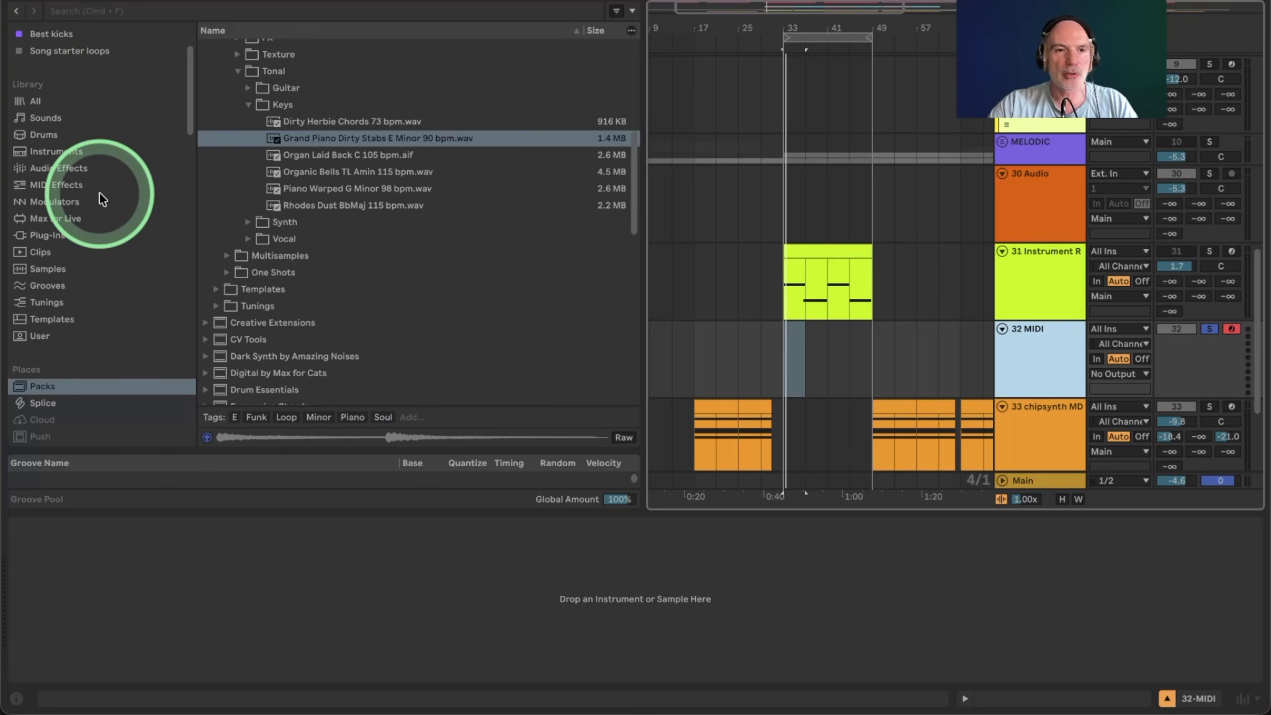
{"action": "left_click", "coordinate": [41, 151]}
{"action": "left_click", "coordinate": [302, 329]}
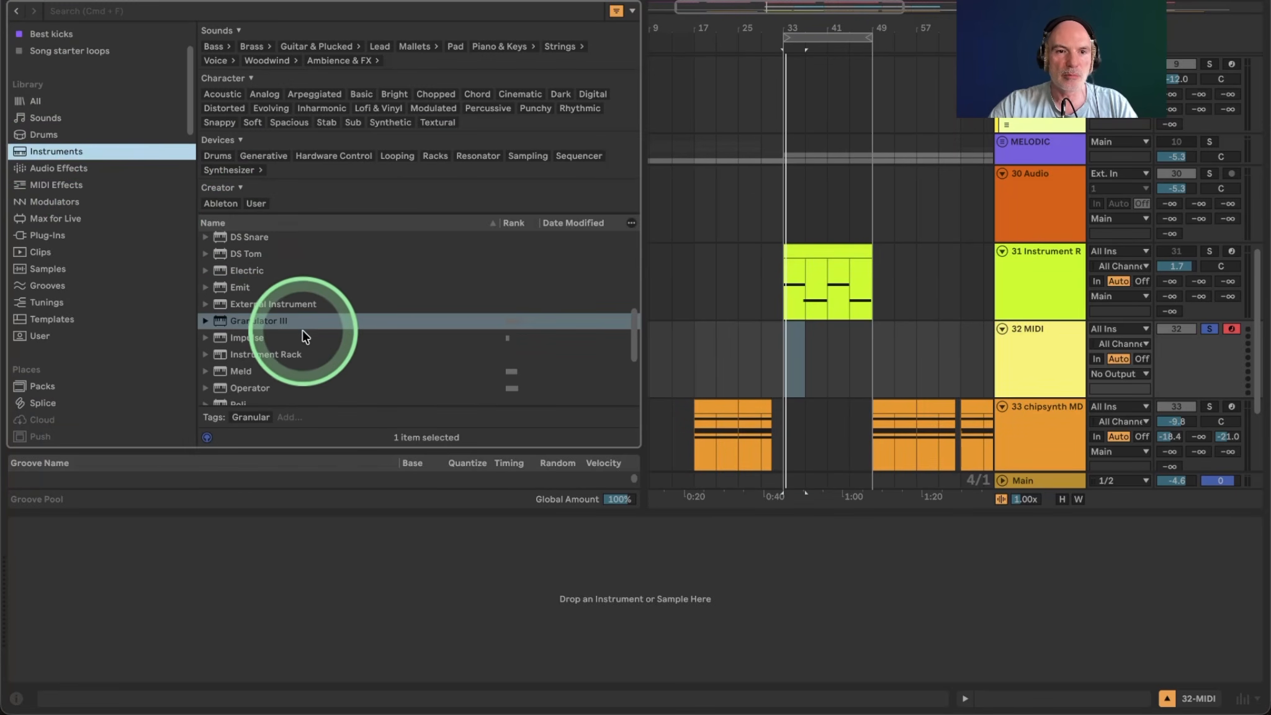
{"action": "left_click", "coordinate": [255, 322]}
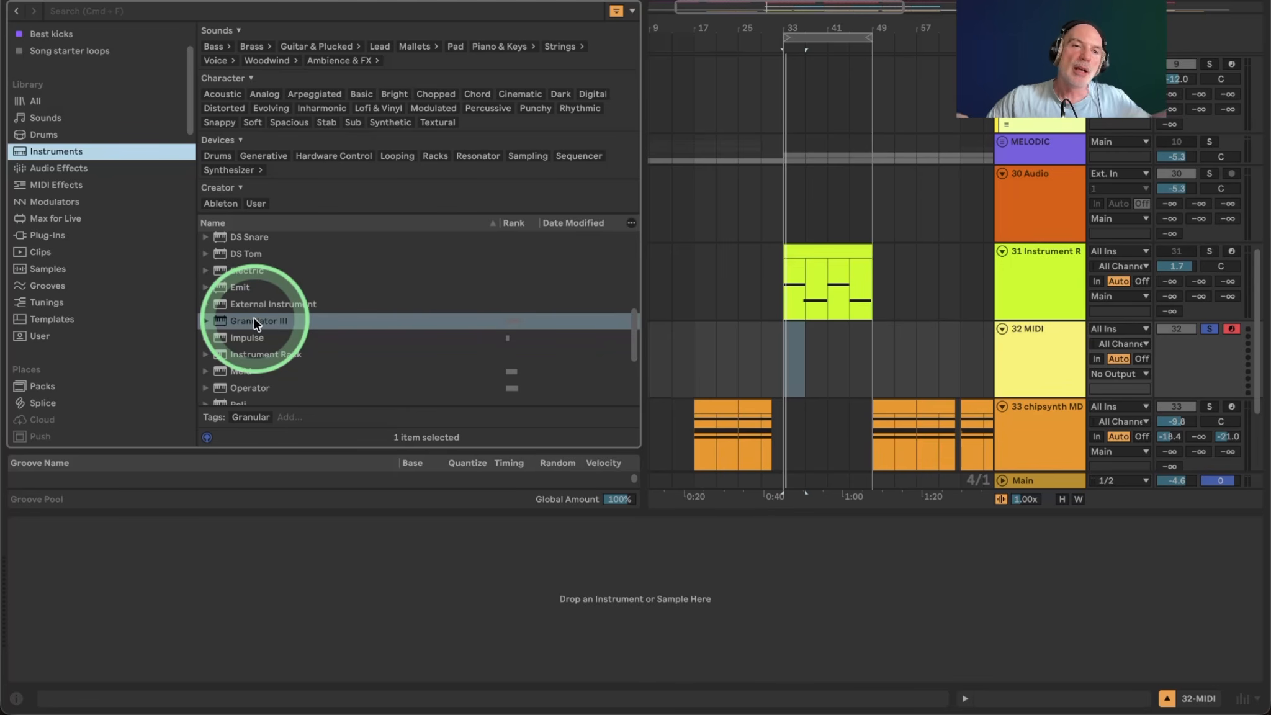
{"action": "left_click", "coordinate": [255, 322]}
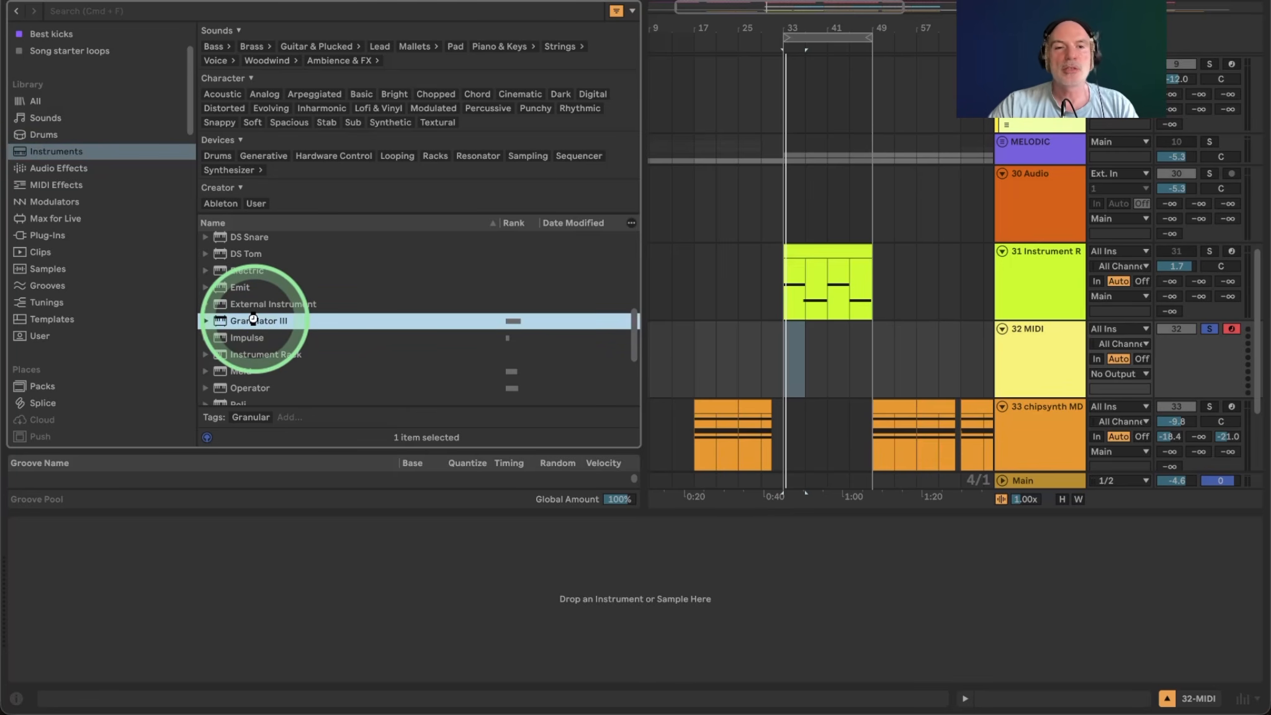
{"action": "double_click", "coordinate": [253, 320]}
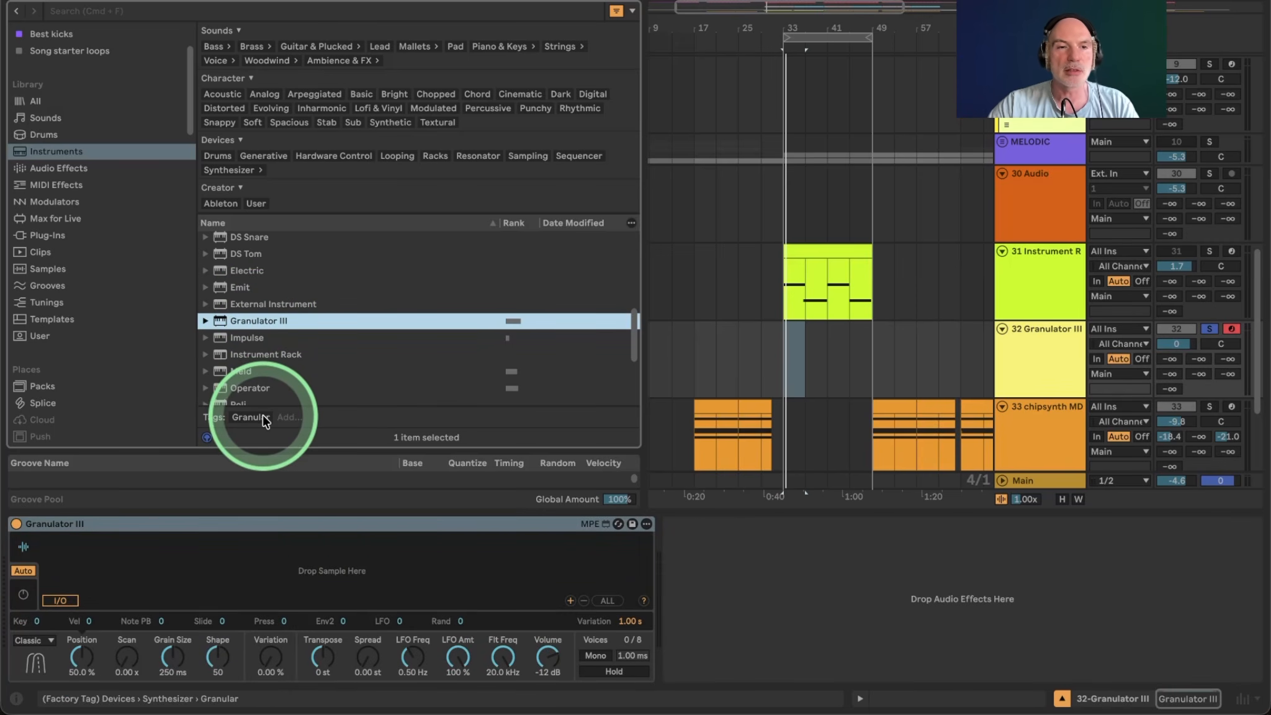
Audition the tonal Keys loops in the Core Library pack and load Piano Warped G Minor 98 bpm.wav into Granulator III
{"action": "left_click", "coordinate": [34, 383]}
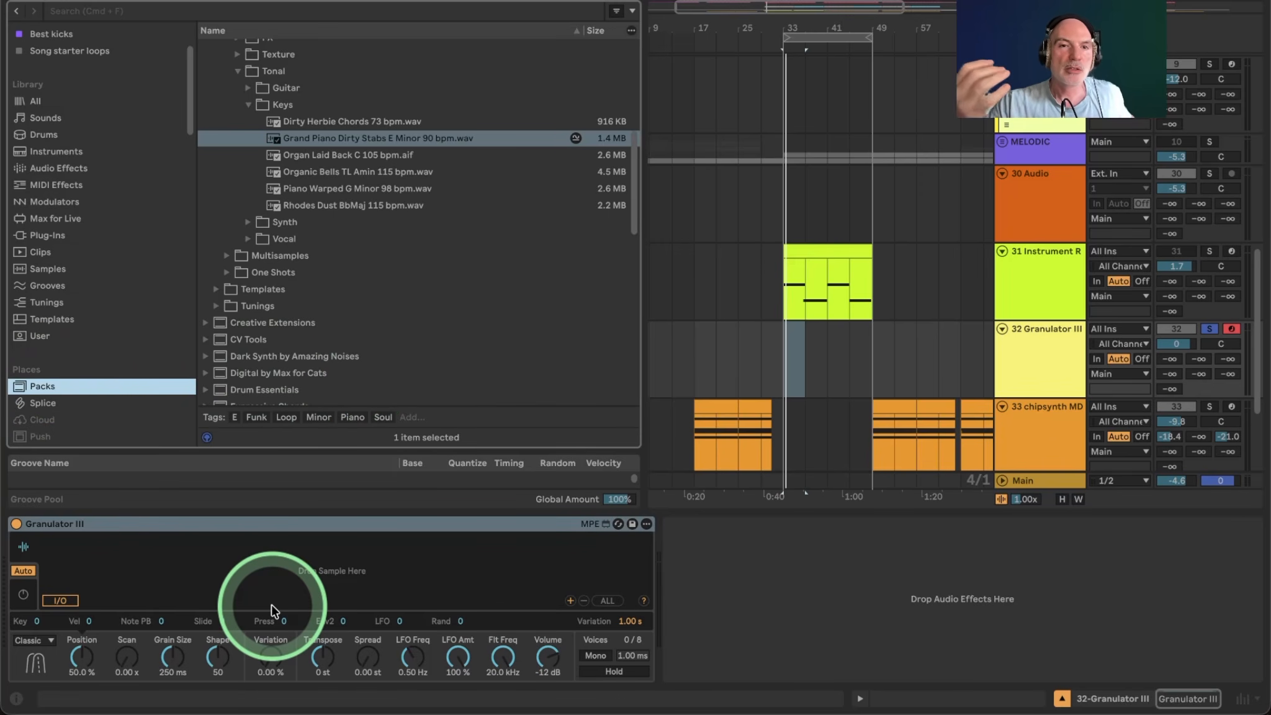
{"action": "scroll", "coordinate": [359, 189], "scroll_direction": "up", "scroll_amount": 8}
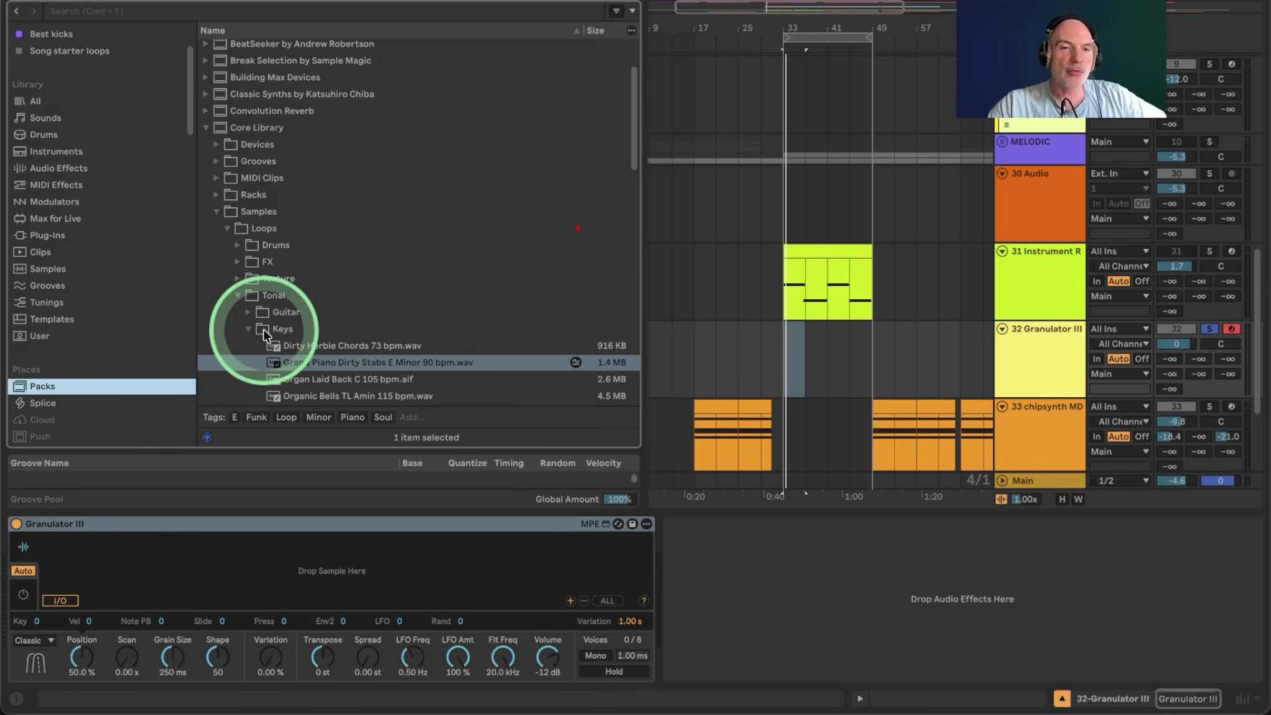
{"action": "scroll", "coordinate": [313, 347], "scroll_direction": "down", "scroll_amount": 3}
{"action": "left_click", "coordinate": [316, 336]}
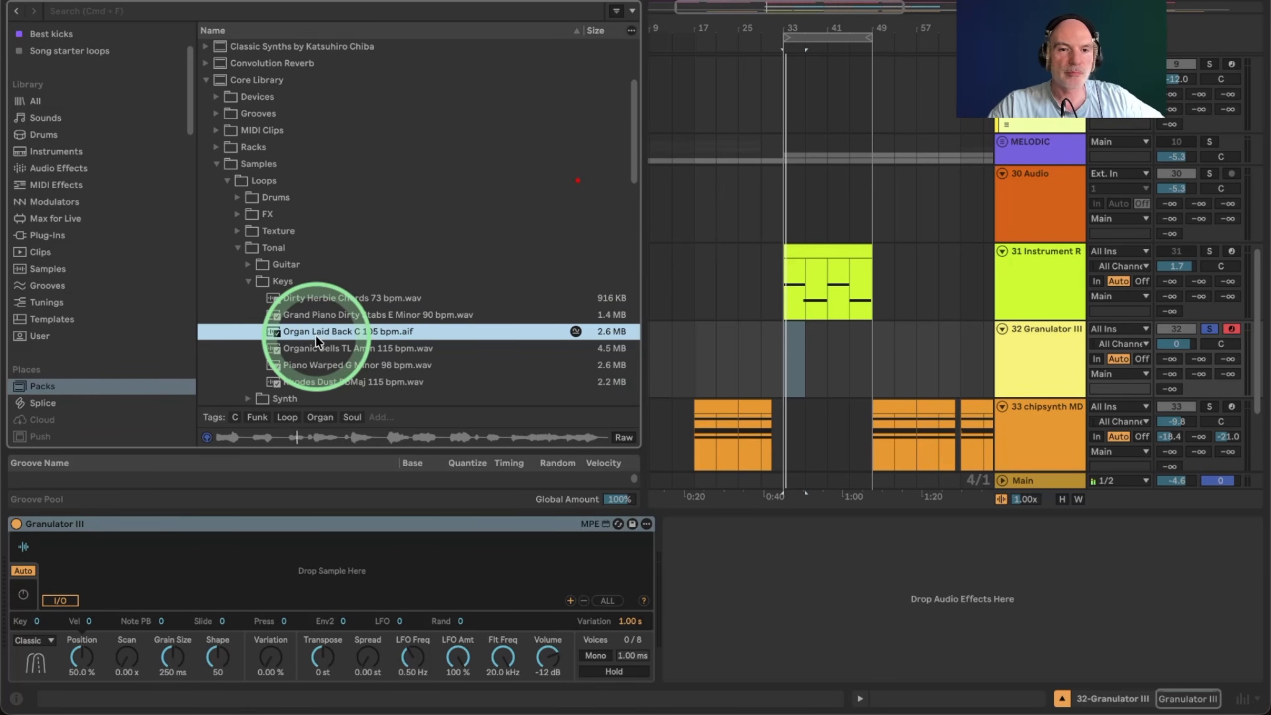
{"action": "key", "text": "Down"}
{"action": "key", "text": "Down"}
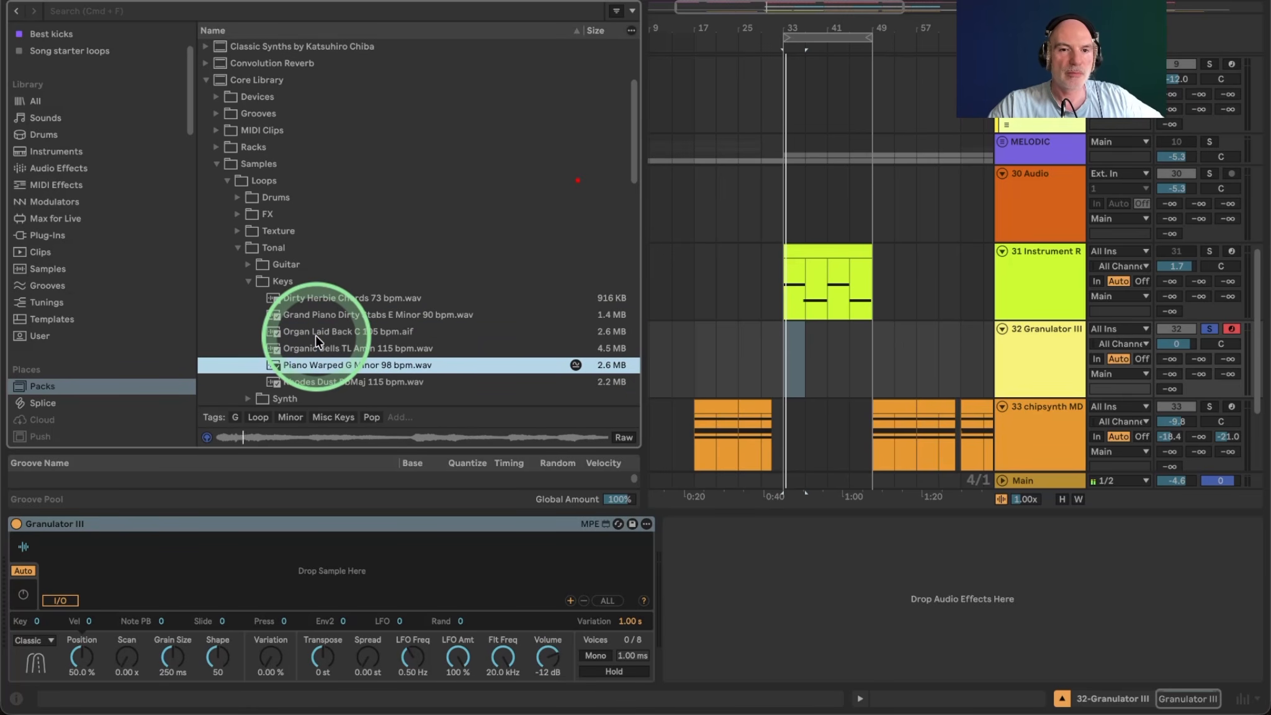
{"action": "key", "text": "Down"}
{"action": "key", "text": "Up"}
{"action": "left_click_drag", "start_coordinate": [316, 363], "coordinate": [241, 574]}
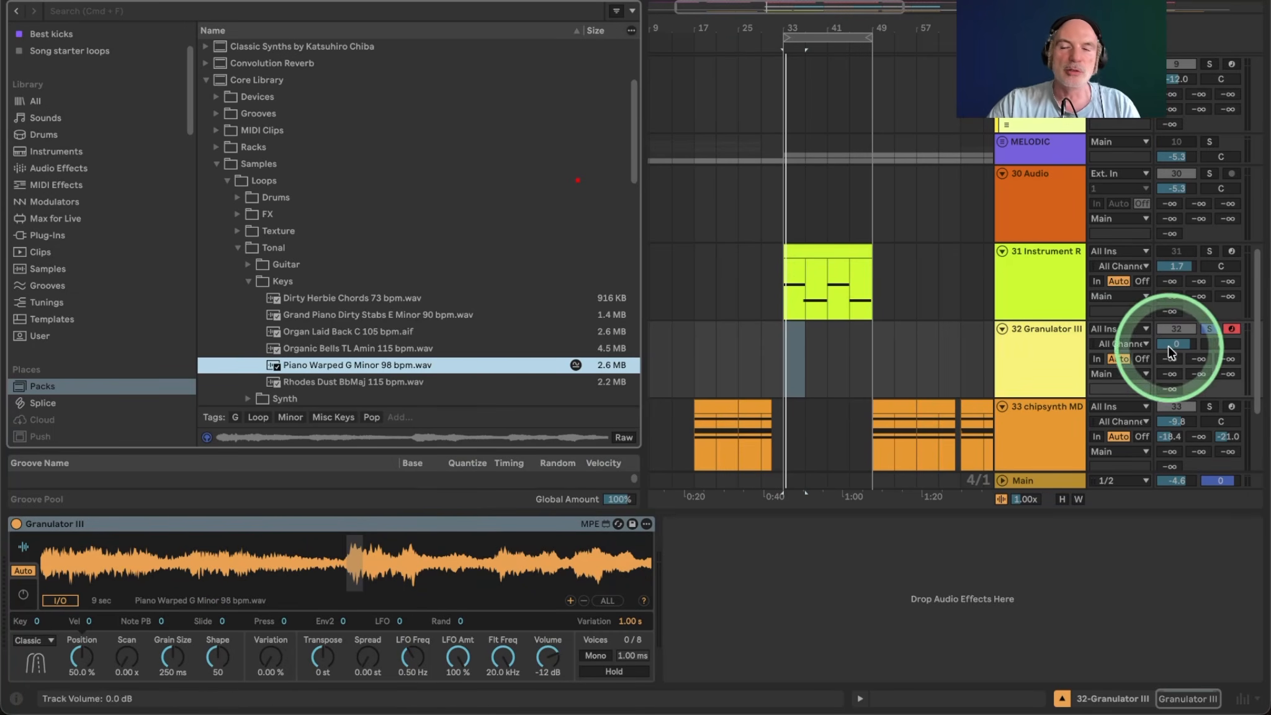
Change Granulator III's playback mode from Classic to Cloud
{"action": "left_click", "coordinate": [1048, 352]}
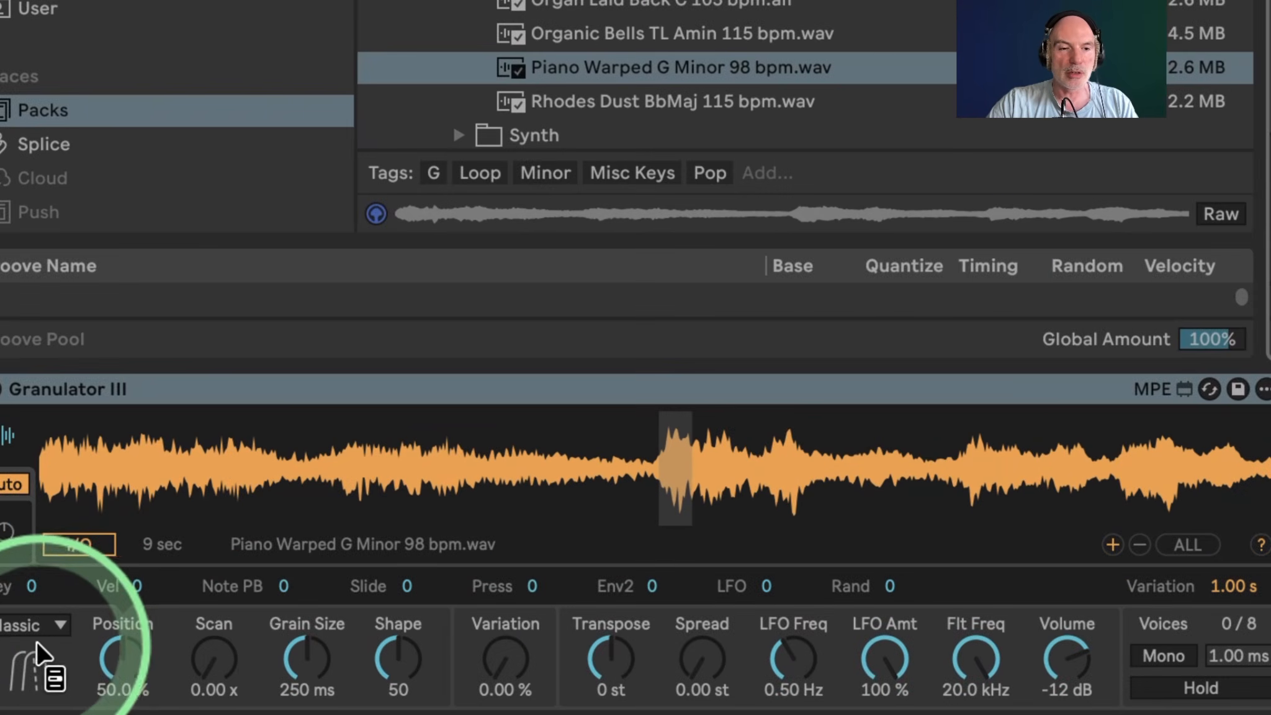
{"action": "left_click", "coordinate": [91, 623]}
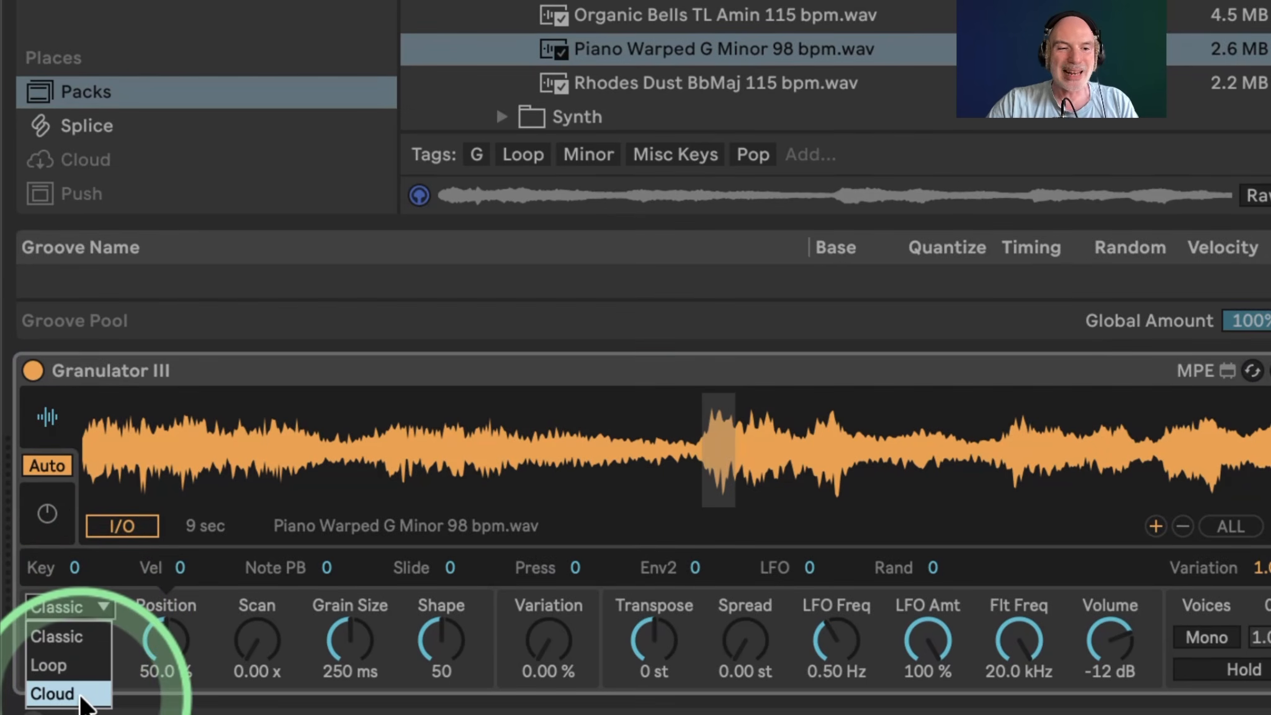
{"action": "left_click", "coordinate": [84, 714]}
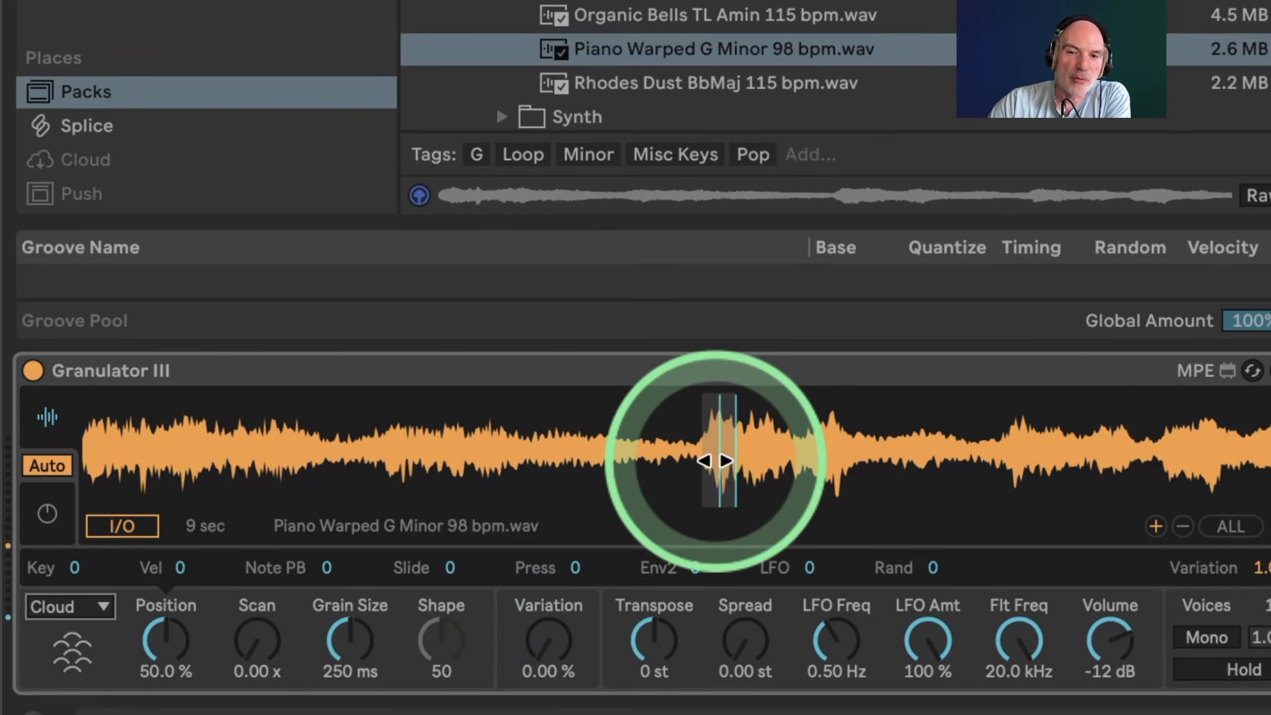
Move the grain position toward the start of the sample, to 14.4 %
{"action": "left_click_drag", "start_coordinate": [716, 461], "coordinate": [307, 440]}
{"action": "mouse_move", "coordinate": [153, 638]}
{"action": "left_mouse_down"}
{"action": "mouse_move", "coordinate": [164, 616]}
{"action": "mouse_move", "coordinate": [166, 628]}
{"action": "left_mouse_up"}
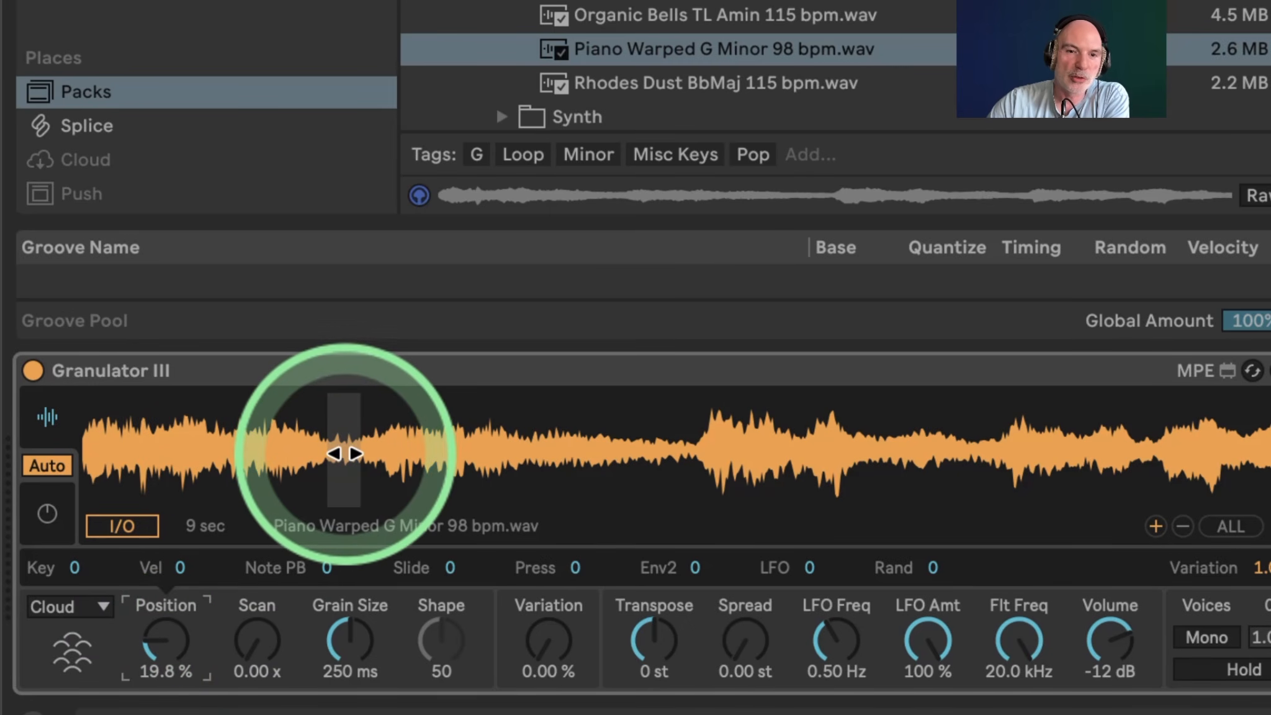
{"action": "left_click_drag", "start_coordinate": [345, 453], "coordinate": [278, 454]}
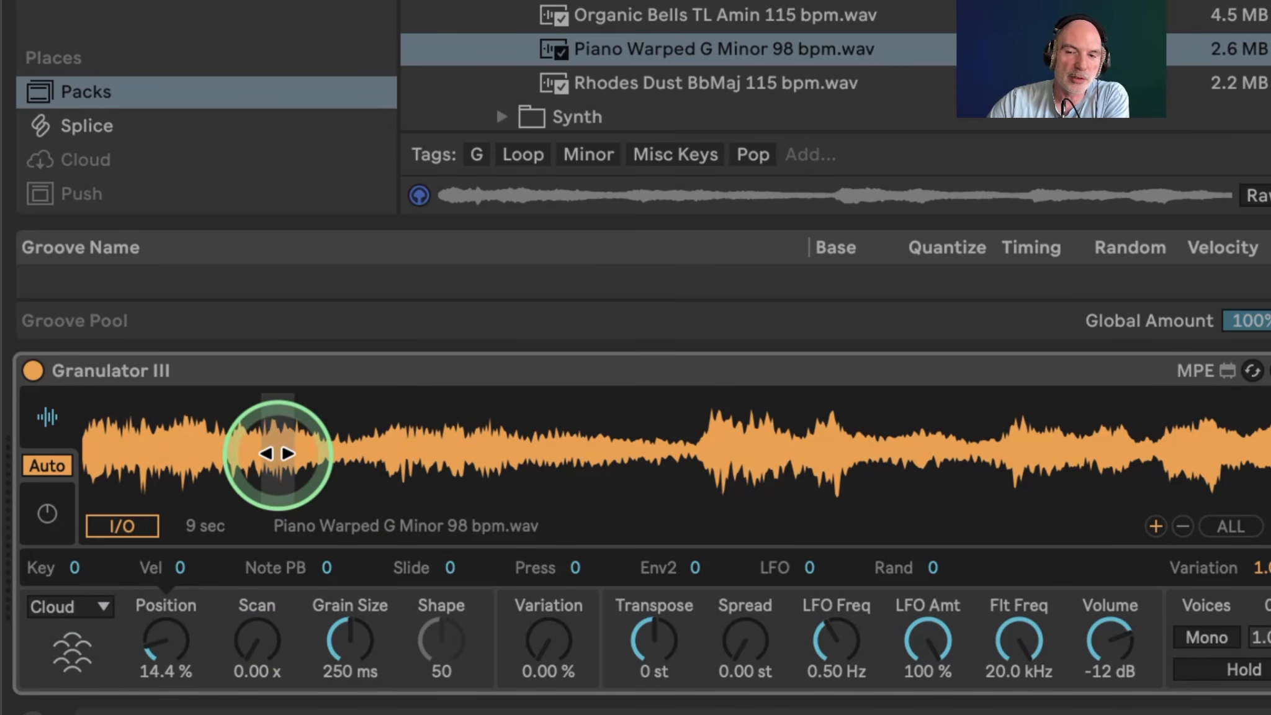
Fine-tune the grain position in a magnified waveform to 8.41 %
{"action": "left_click", "coordinate": [1155, 526]}
{"action": "left_click_drag", "start_coordinate": [838, 458], "coordinate": [686, 461]}
{"action": "left_click", "coordinate": [167, 618]}
{"action": "mouse_move", "coordinate": [166, 639]}
{"action": "left_mouse_down"}
{"action": "mouse_move", "coordinate": [166, 627]}
{"action": "mouse_move", "coordinate": [166, 655]}
{"action": "mouse_move", "coordinate": [163, 626]}
{"action": "left_mouse_up"}
{"action": "left_click_drag", "start_coordinate": [726, 443], "coordinate": [208, 444]}
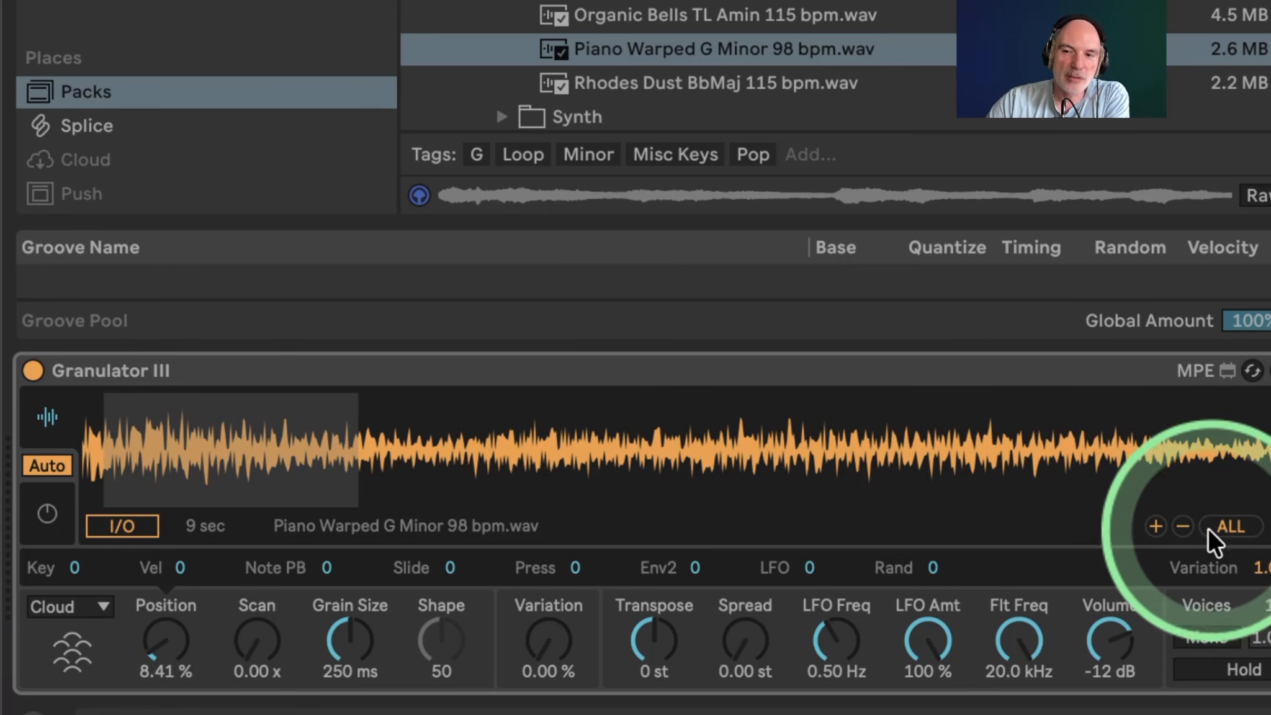
Set the grain position to 6.05 % against the full sample waveform
{"action": "left_click", "coordinate": [1183, 525]}
{"action": "left_click", "coordinate": [1183, 526]}
{"action": "left_click", "coordinate": [1183, 526]}
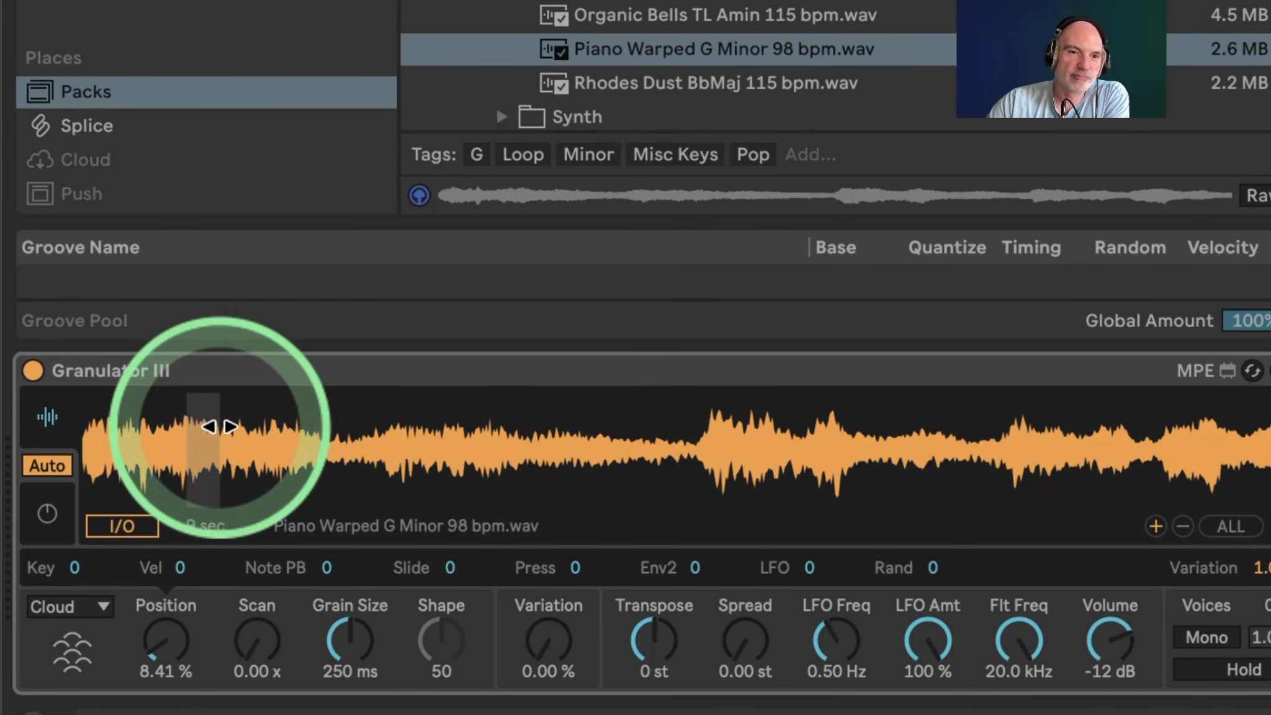
{"action": "left_click_drag", "start_coordinate": [199, 444], "coordinate": [174, 456]}
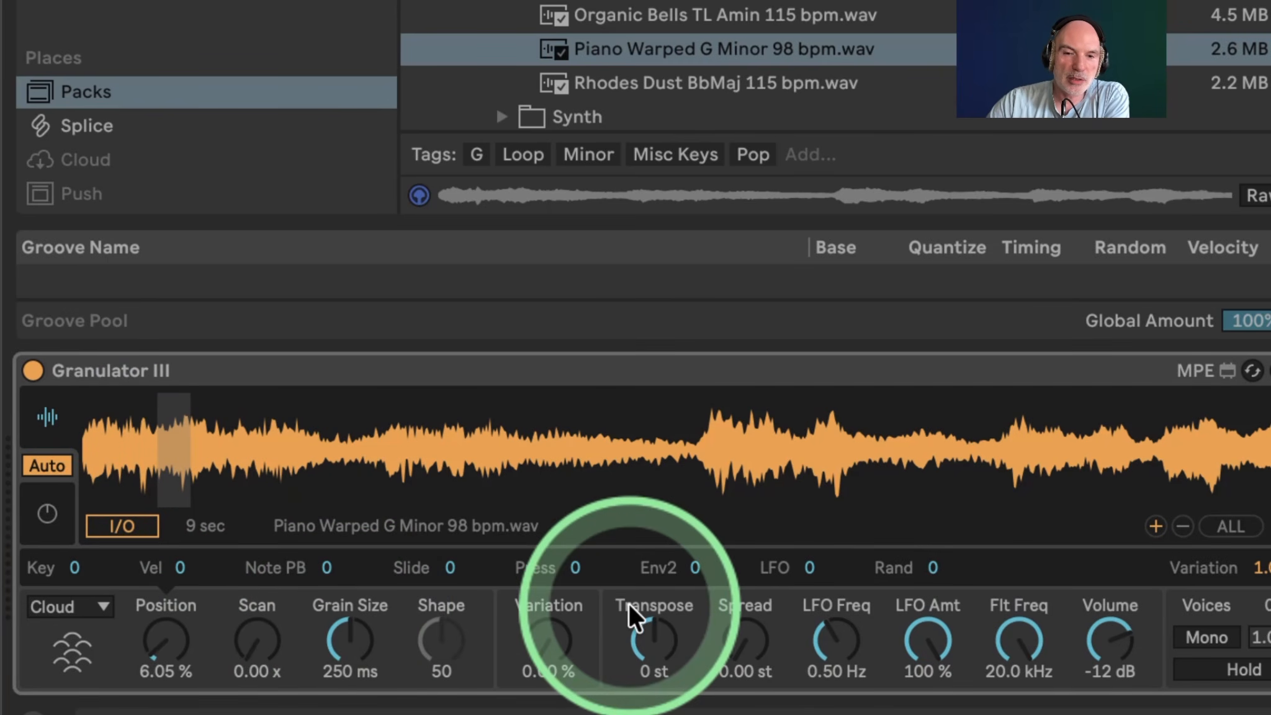
{"action": "left_click", "coordinate": [160, 647]}
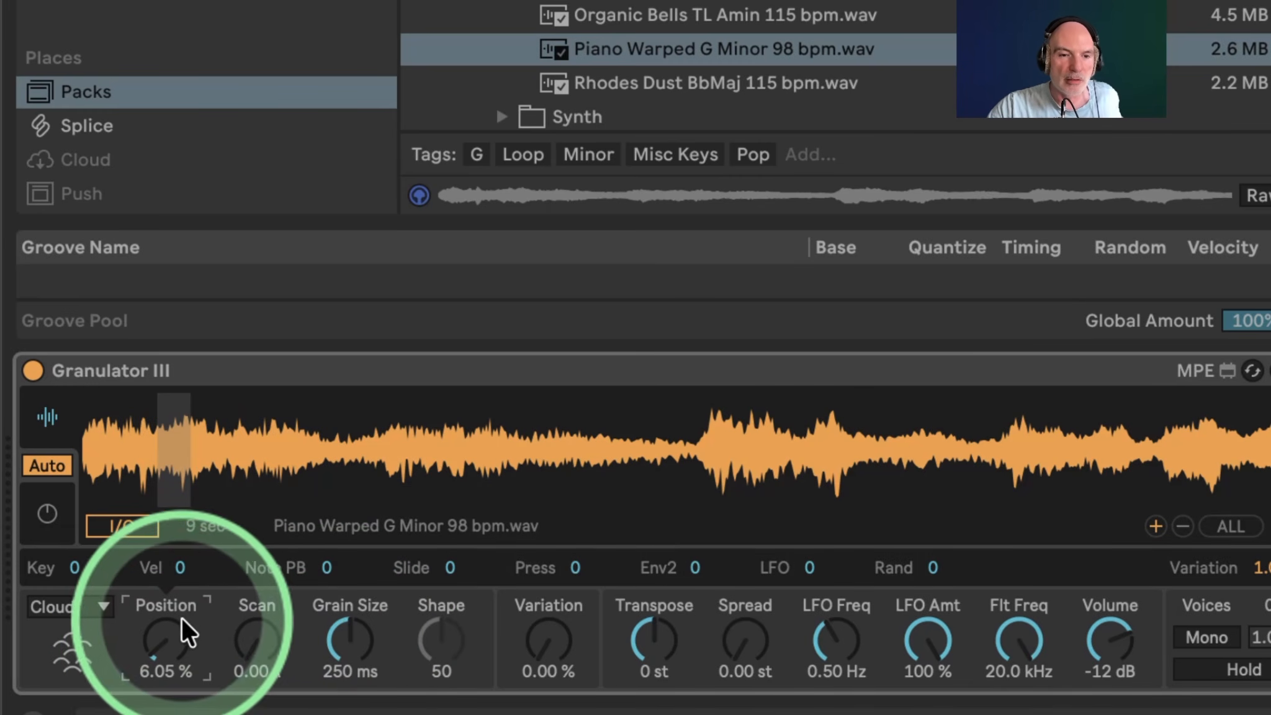
Bring up Granulator III's Grain Size options and raise the cloud's grain density
{"action": "left_click", "coordinate": [356, 631]}
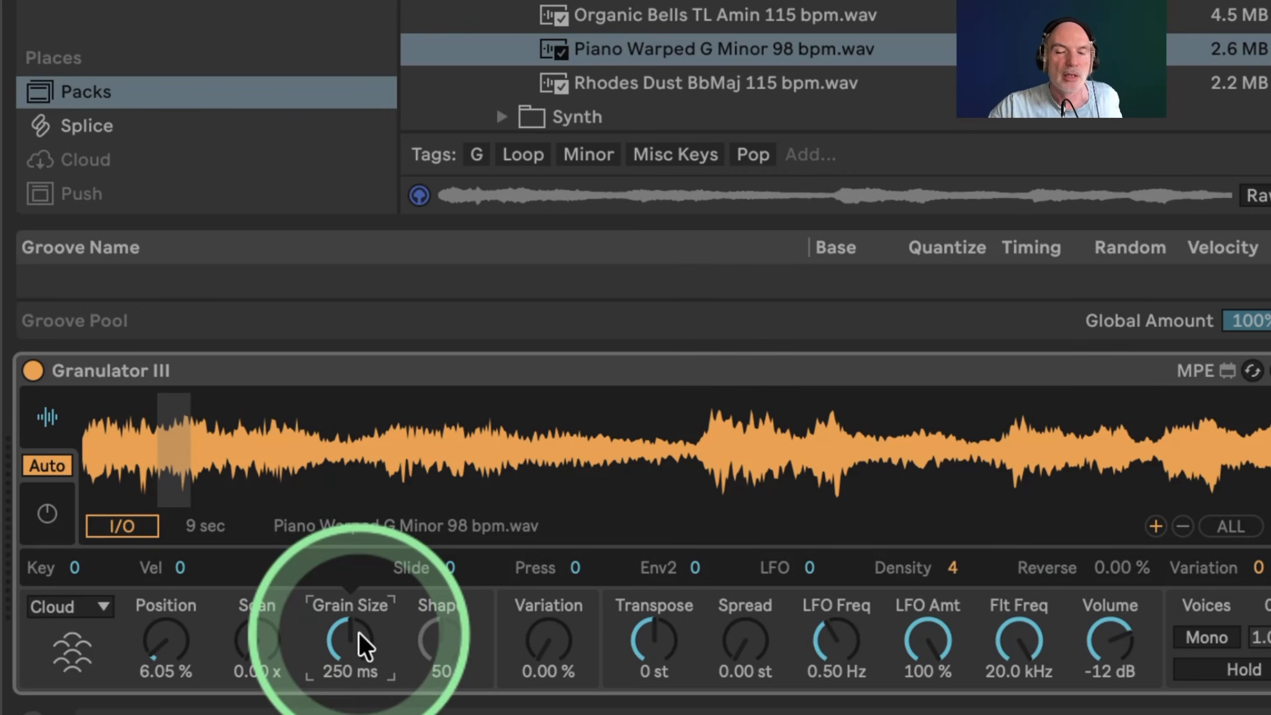
{"action": "left_click_drag", "start_coordinate": [953, 572], "coordinate": [911, 341]}
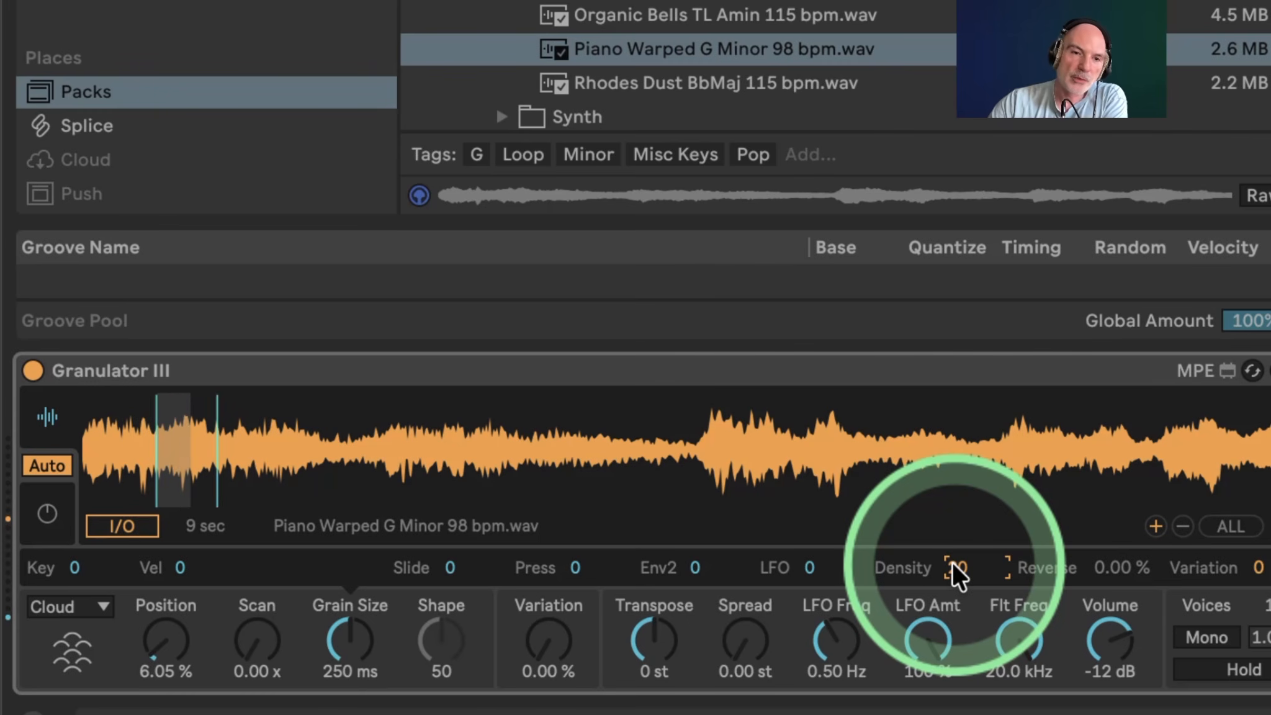
Try a pitch Spread of 12 st on the grains and reset it to zero
{"action": "left_click", "coordinate": [743, 643]}
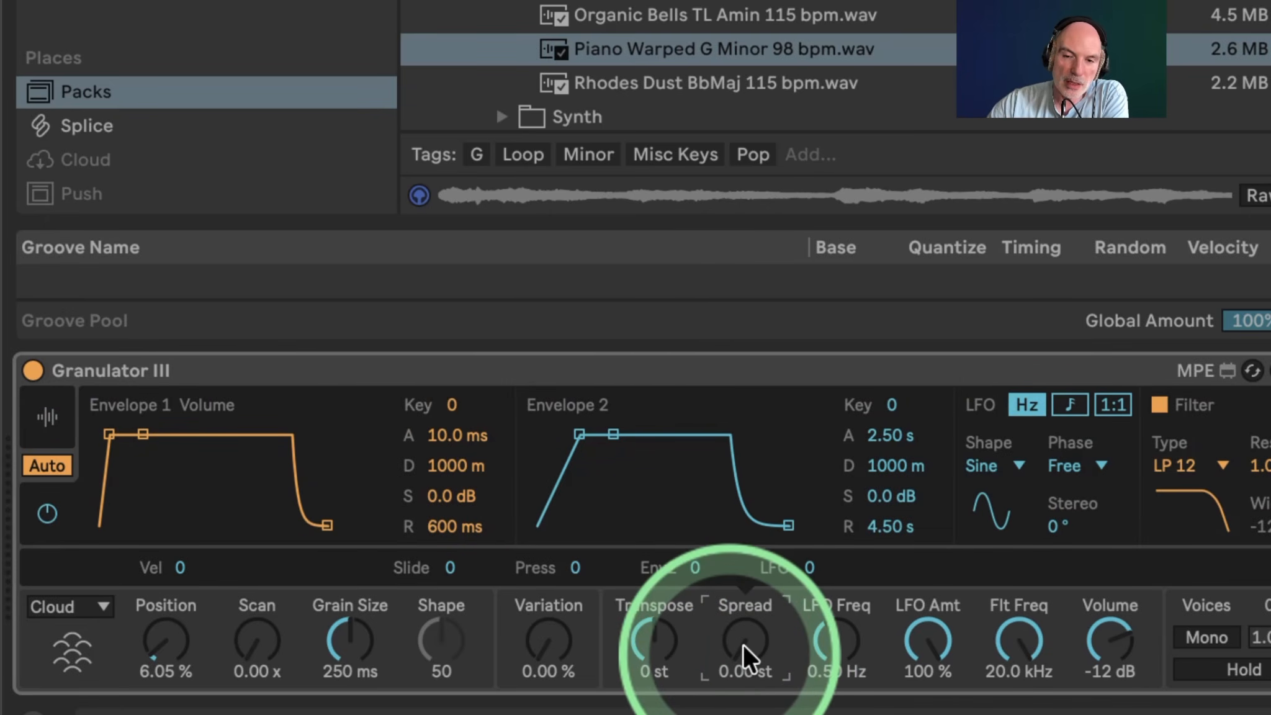
{"action": "left_click_drag", "start_coordinate": [744, 645], "coordinate": [610, 264]}
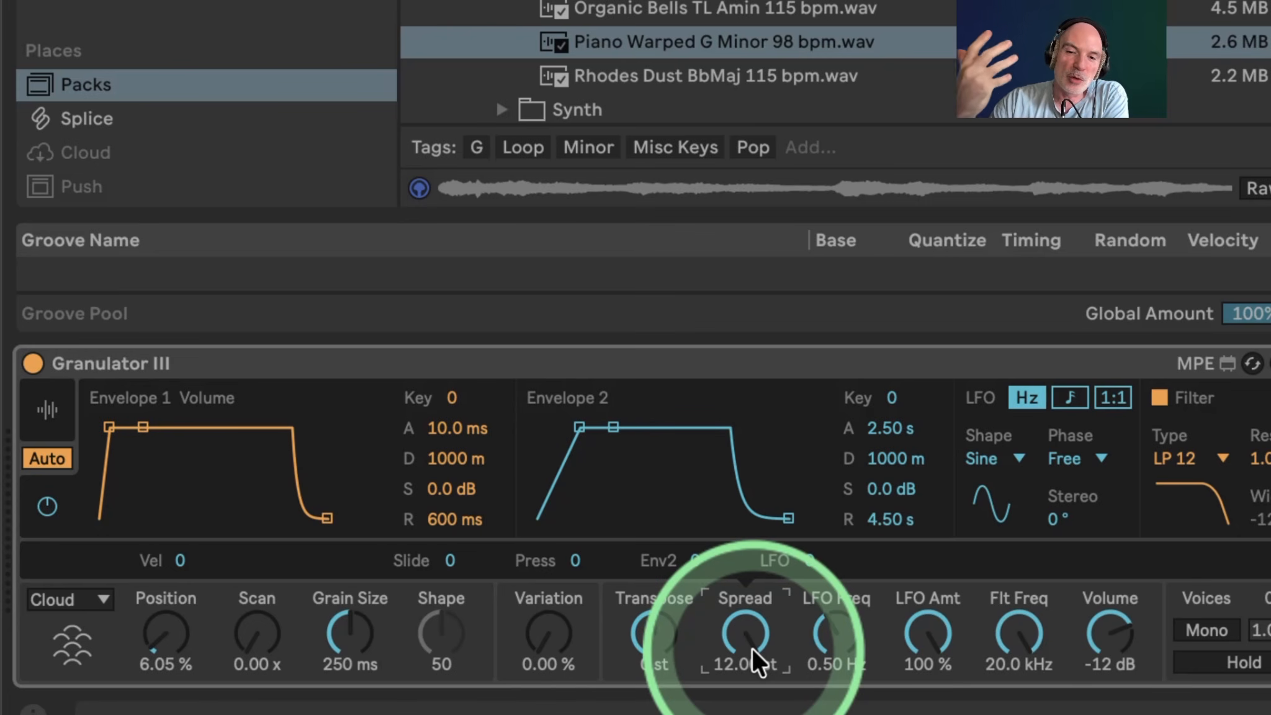
{"action": "left_click_drag", "start_coordinate": [752, 648], "coordinate": [740, 598]}
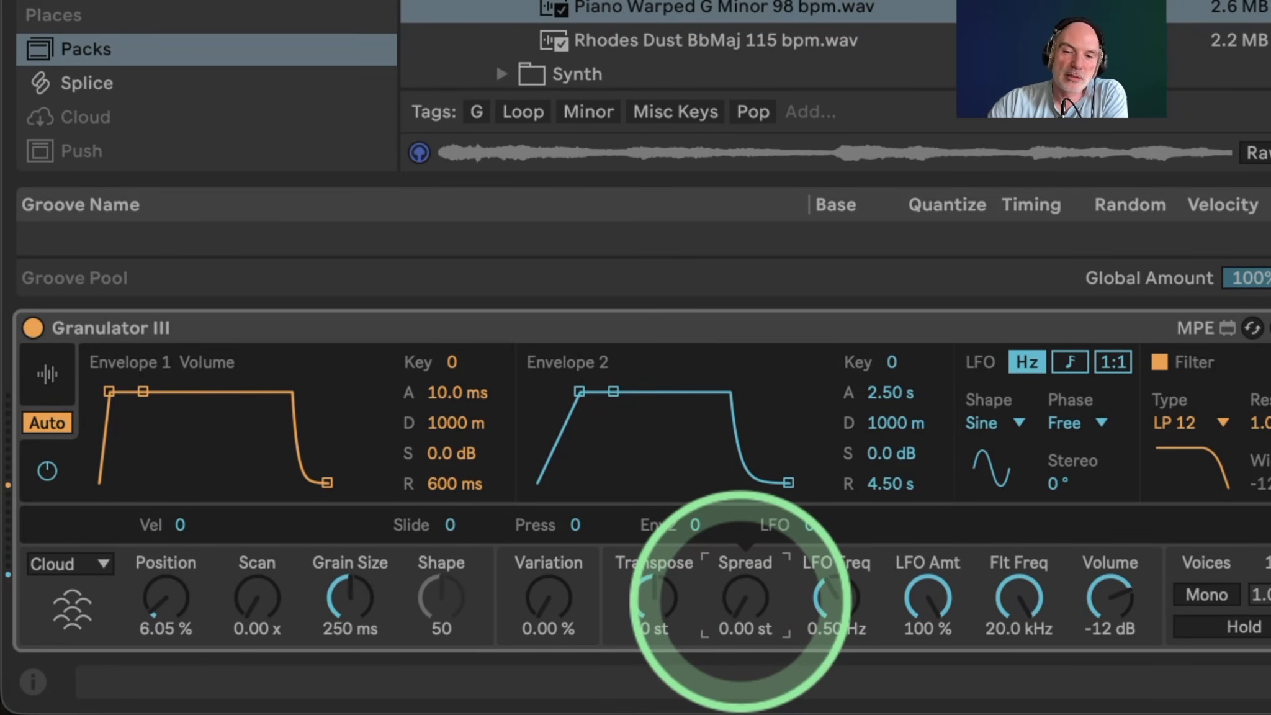
Set the grains' pitch Spread to a slight detune of 0.02 st
{"action": "left_click", "coordinate": [740, 599]}
{"action": "left_click", "coordinate": [739, 599]}
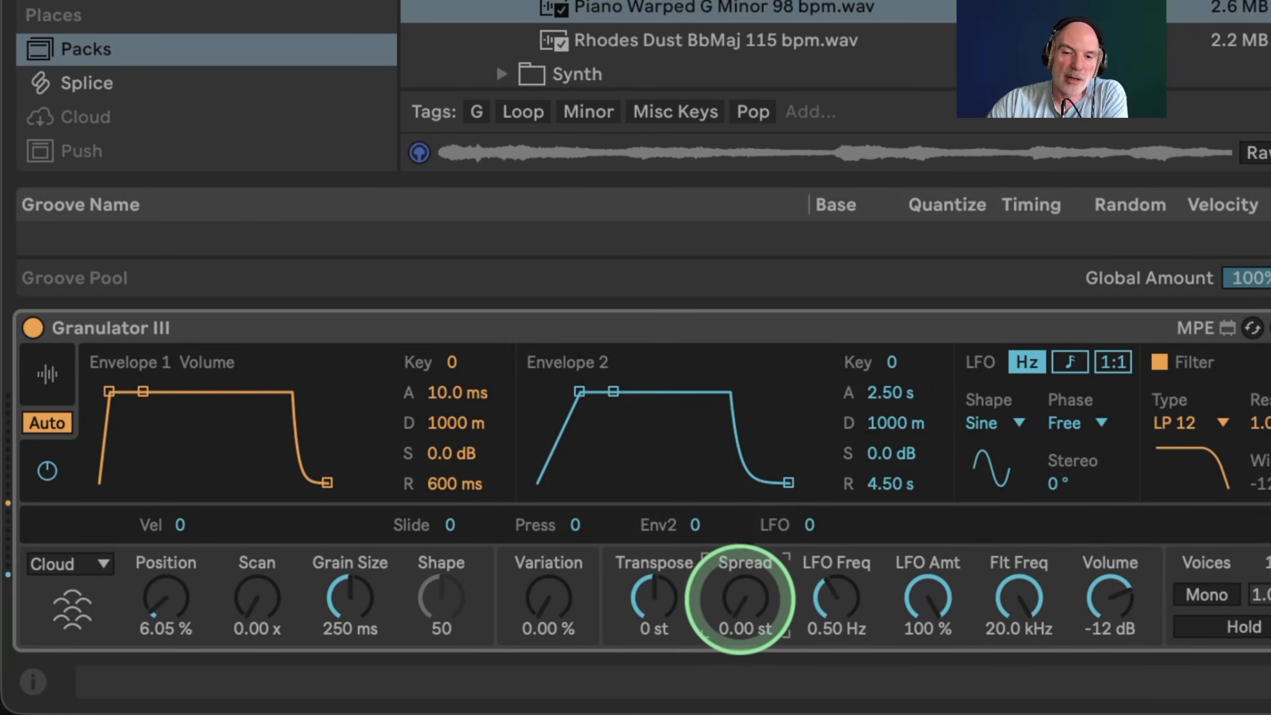
{"action": "left_click_drag", "start_coordinate": [732, 583], "coordinate": [716, 552]}
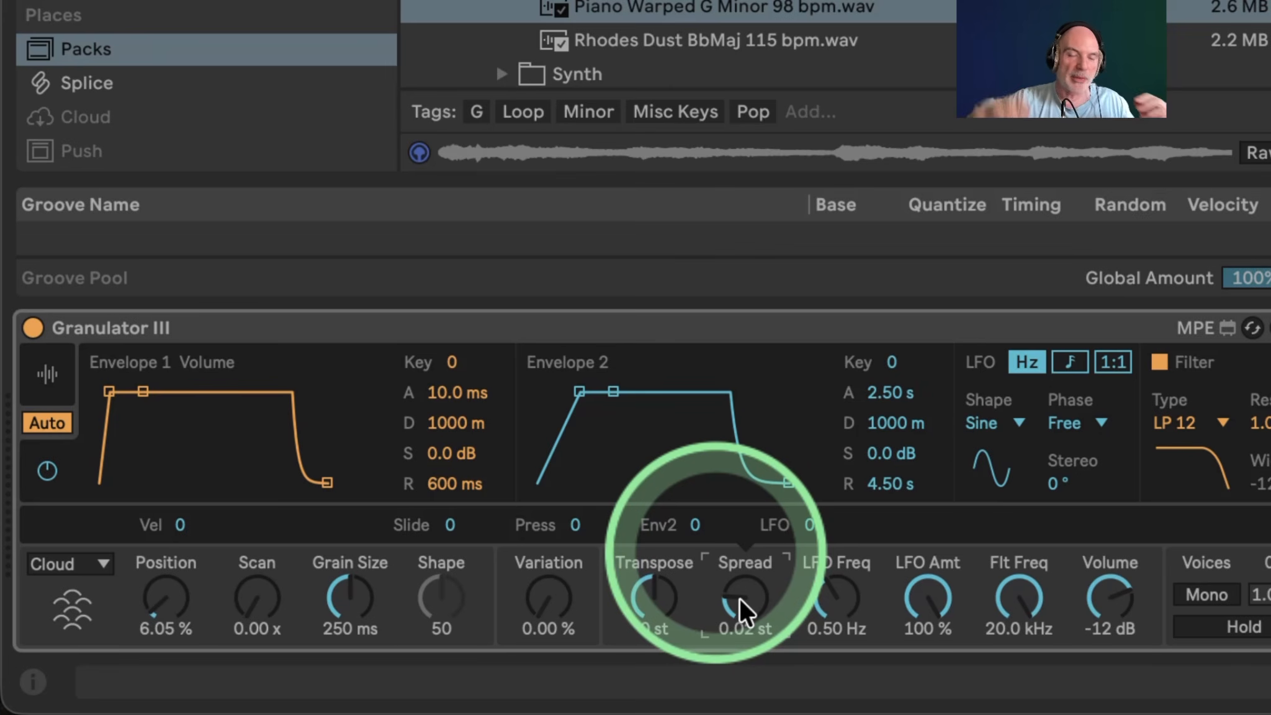
Try an extremely short grain size of 2.00 ms
{"action": "left_click", "coordinate": [359, 594]}
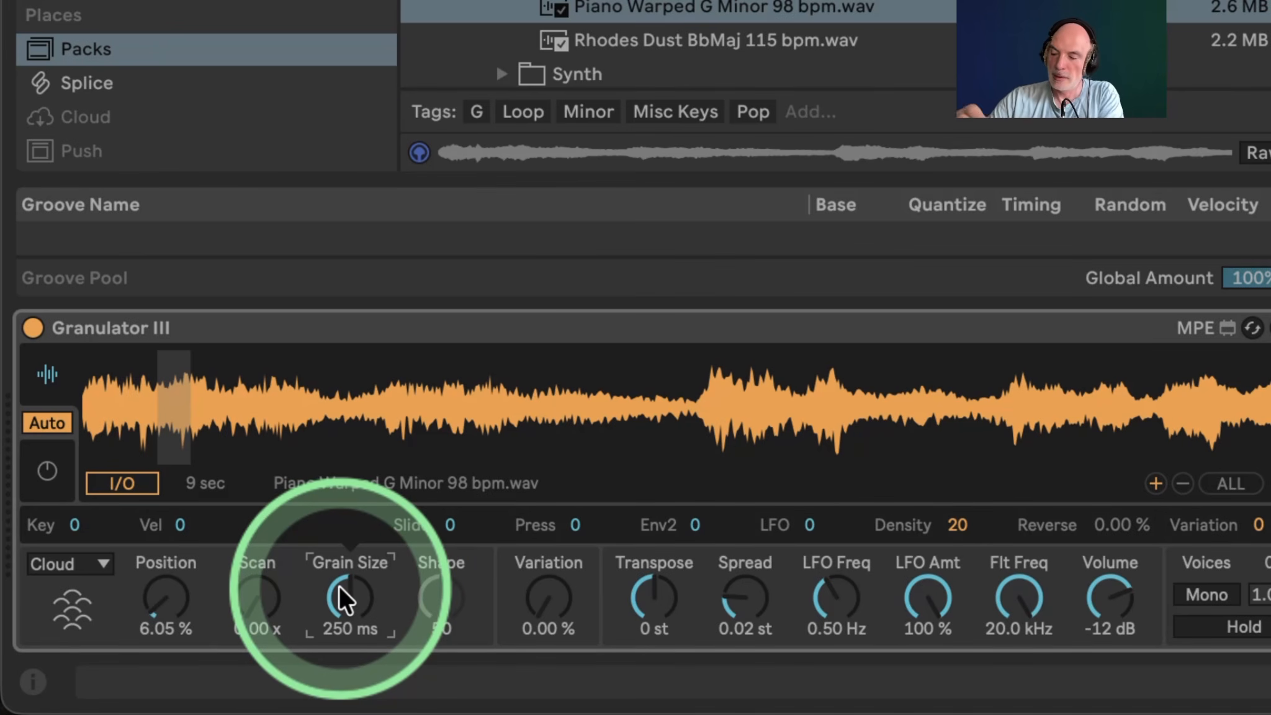
{"action": "left_click_drag", "start_coordinate": [340, 587], "coordinate": [342, 586]}
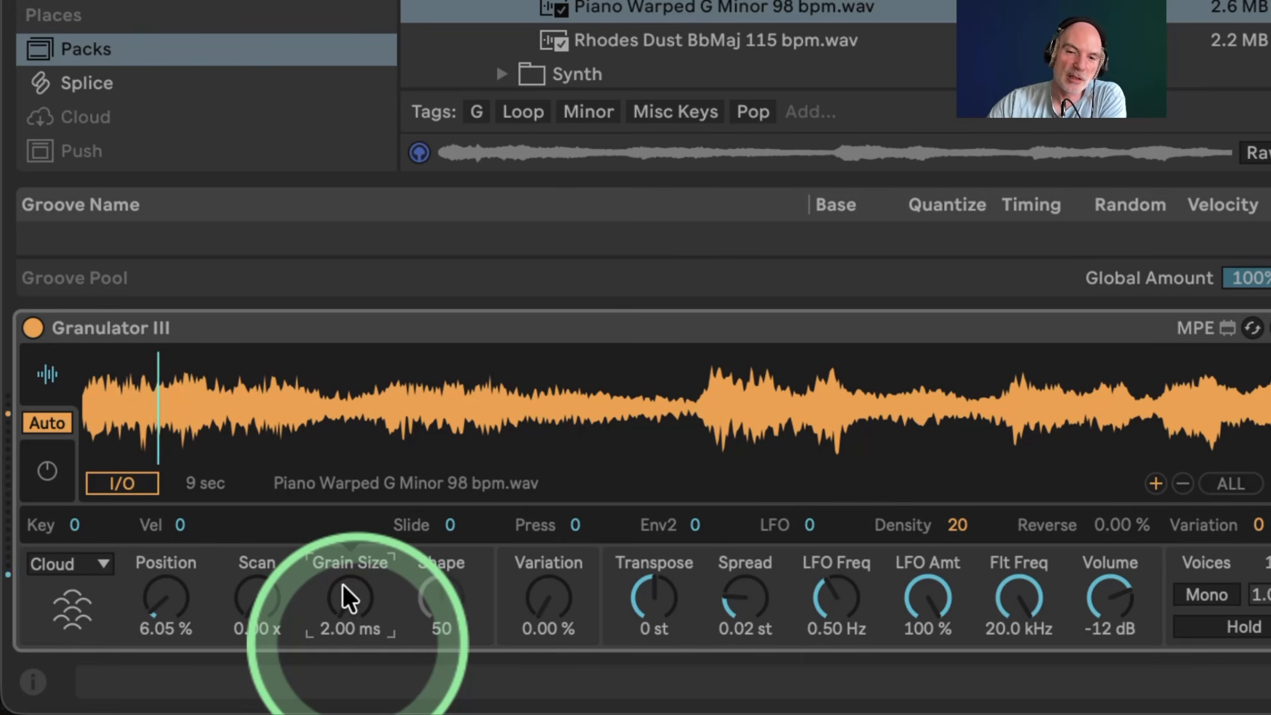
Reshape the Volume envelope with Auto off to a 1.57 s attack, 3.70 s decay and -1.9 dB sustain, and return to the waveform
{"action": "left_click", "coordinate": [48, 467]}
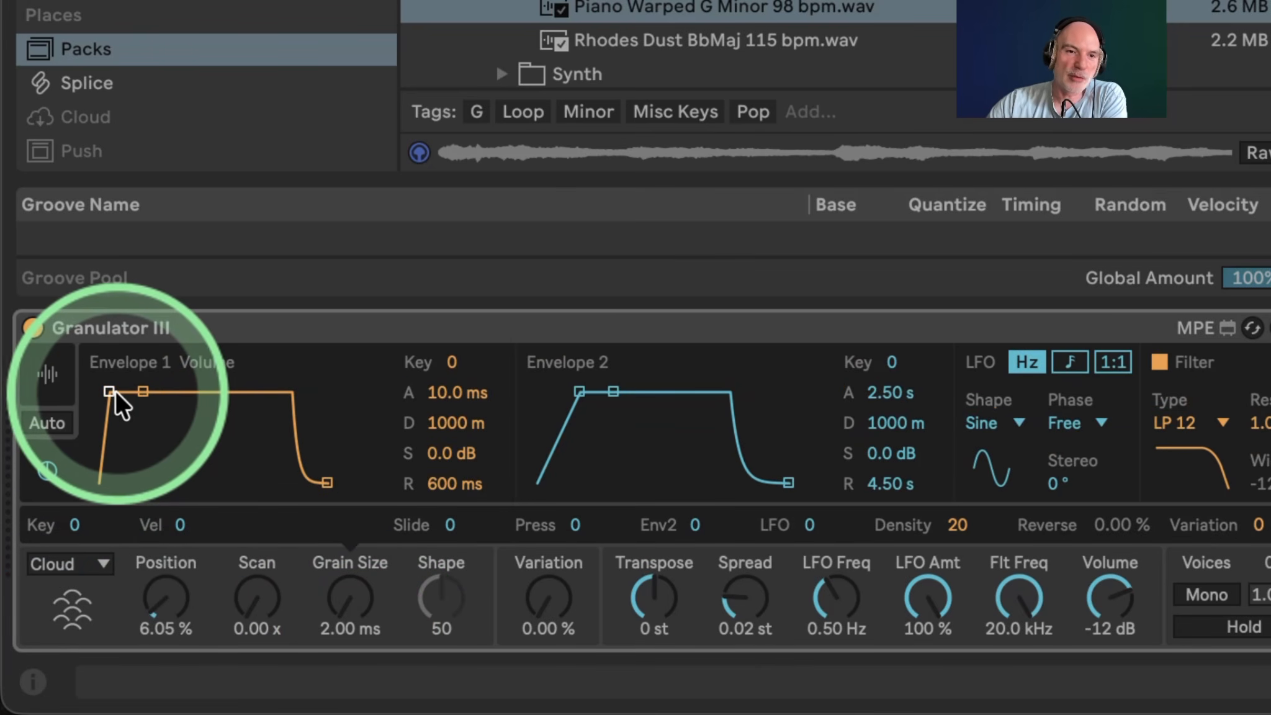
{"action": "left_click_drag", "start_coordinate": [115, 391], "coordinate": [135, 495]}
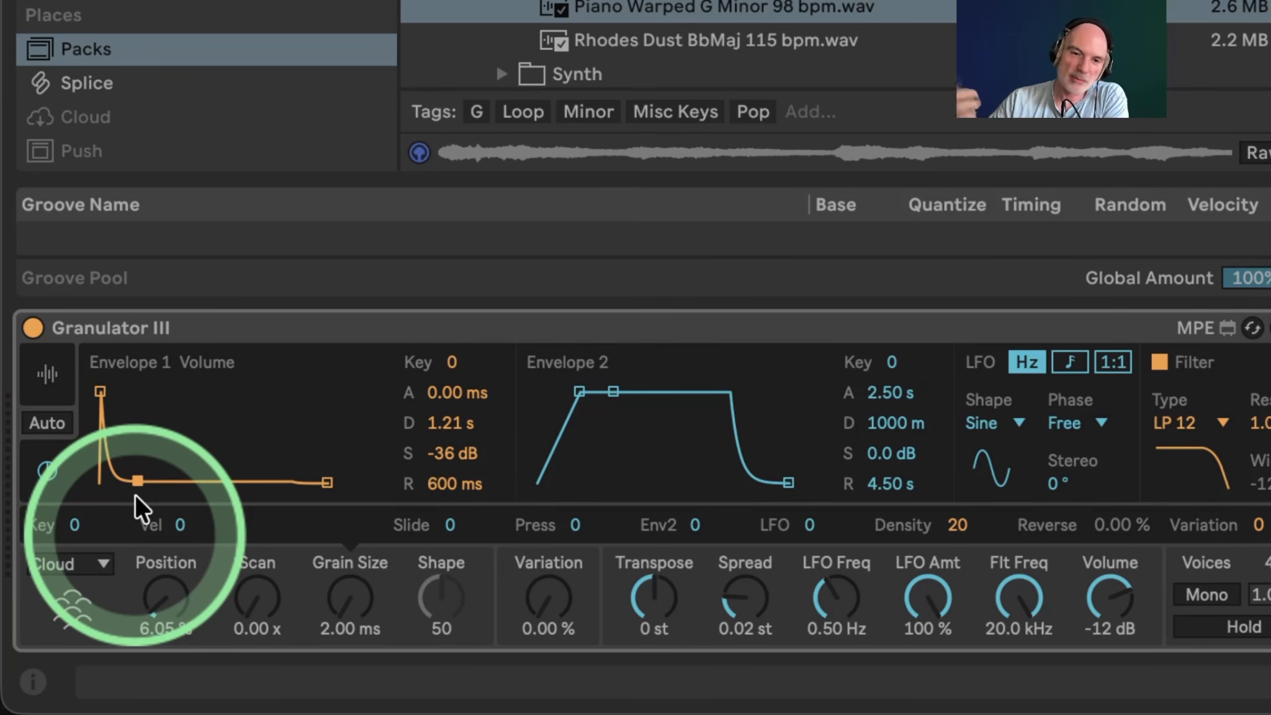
{"action": "left_click_drag", "start_coordinate": [137, 482], "coordinate": [183, 407]}
{"action": "left_click", "coordinate": [62, 386]}
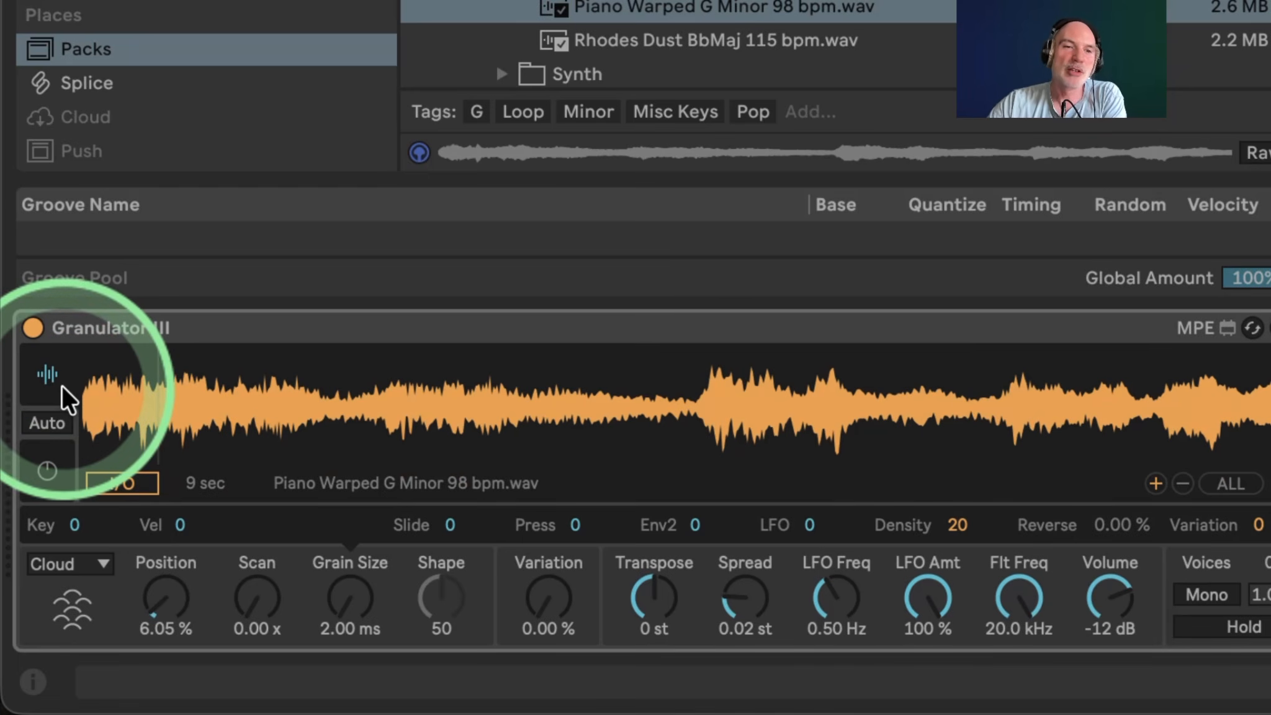
Set the grain size to 90.9 ms
{"action": "mouse_move", "coordinate": [336, 587]}
{"action": "left_mouse_down"}
{"action": "mouse_move", "coordinate": [349, 565]}
{"action": "mouse_move", "coordinate": [352, 594]}
{"action": "left_mouse_up"}
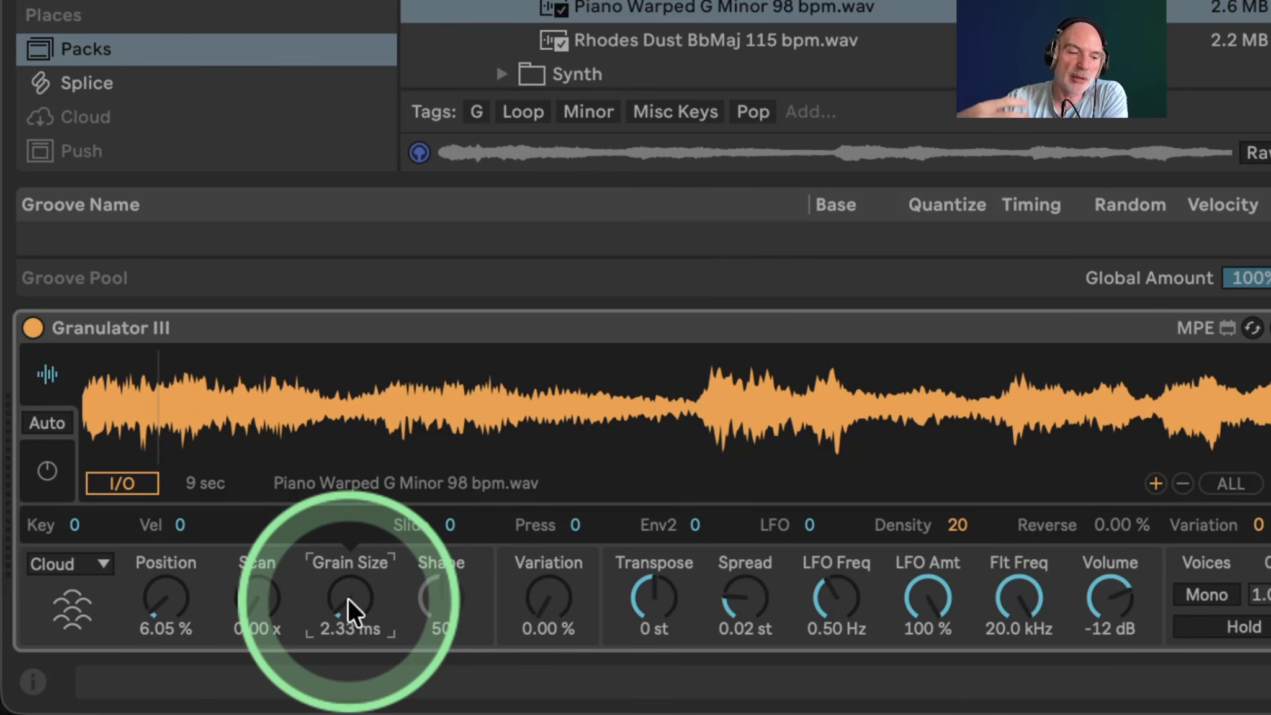
{"action": "left_click_drag", "start_coordinate": [347, 598], "coordinate": [342, 583]}
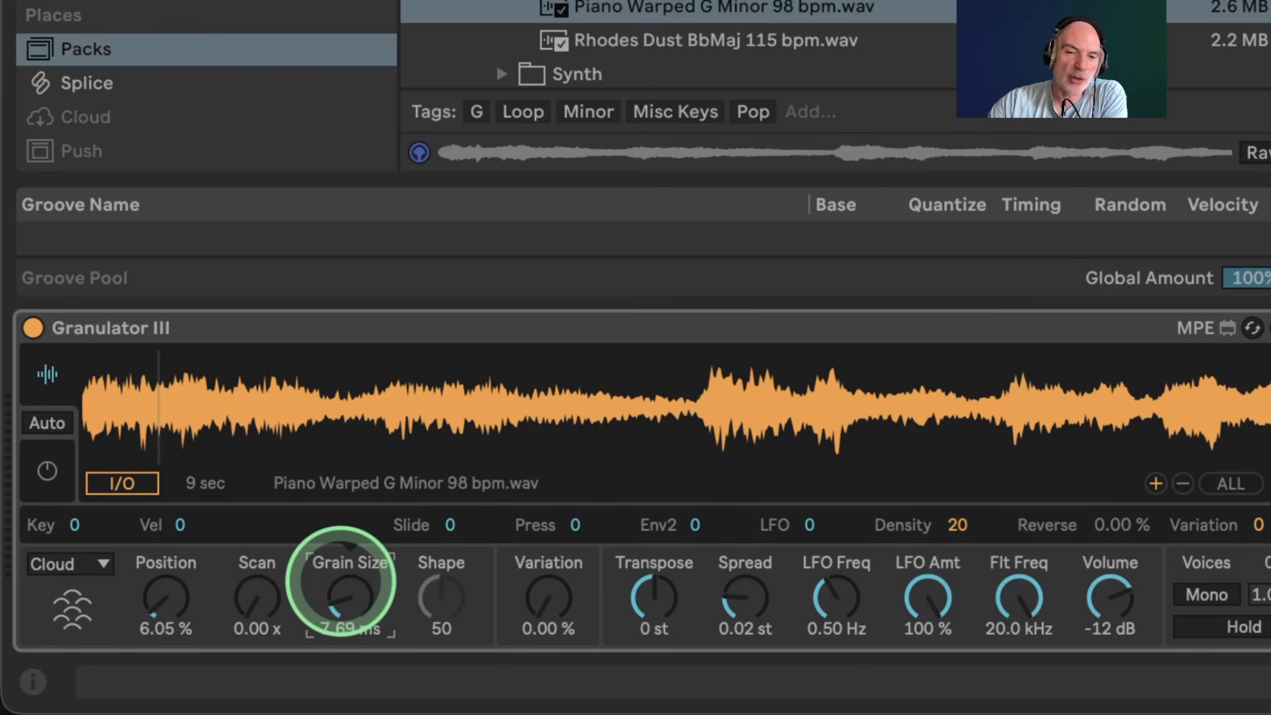
{"action": "mouse_move", "coordinate": [341, 582]}
{"action": "left_mouse_down"}
{"action": "mouse_move", "coordinate": [335, 535]}
{"action": "mouse_move", "coordinate": [348, 597]}
{"action": "left_mouse_up"}
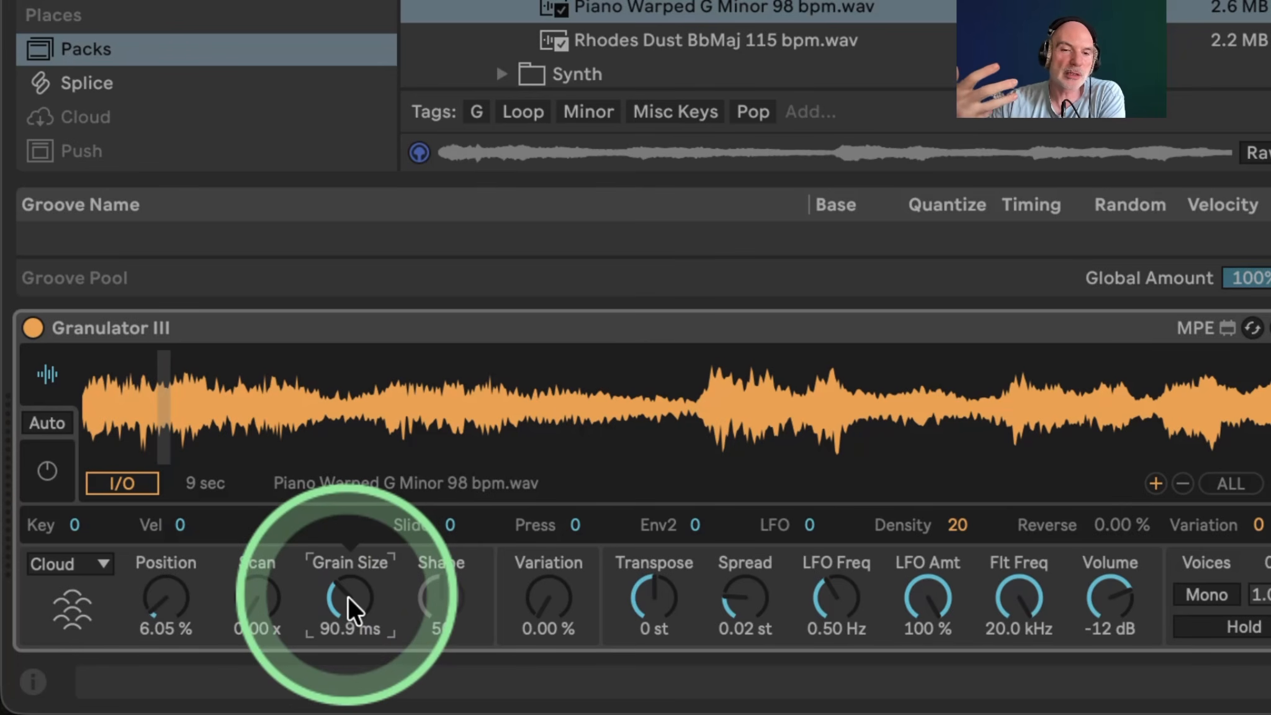
Try a Variation of 38.7 % with a volume variation range of 24 dB, and reset the volume range to 0 dB
{"action": "left_click", "coordinate": [538, 594]}
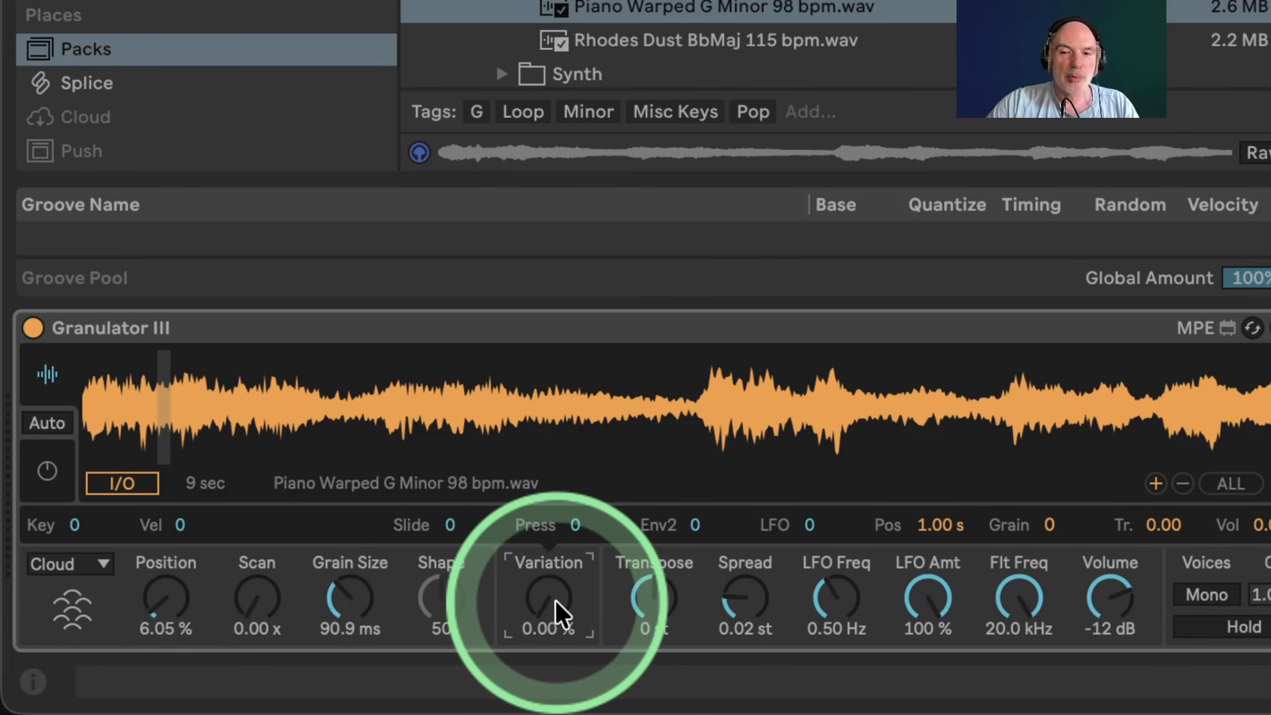
{"action": "left_click", "coordinate": [865, 566]}
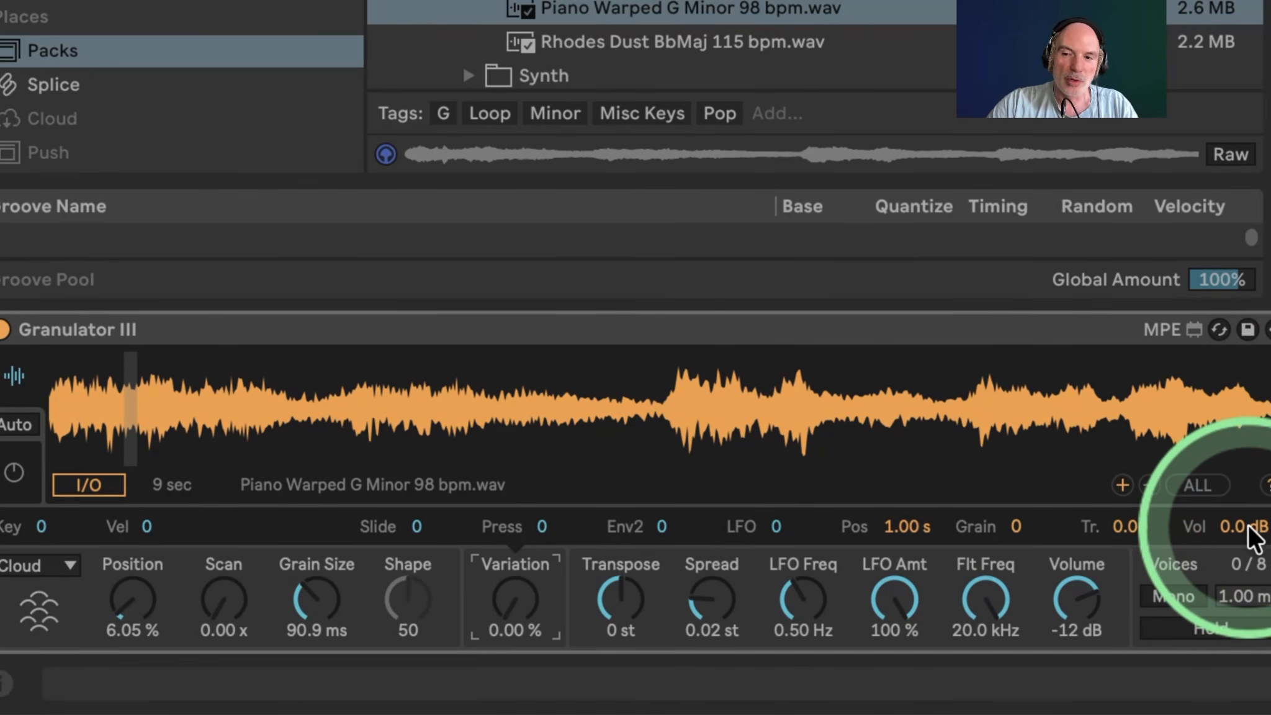
{"action": "left_click", "coordinate": [1239, 527]}
{"action": "left_click_drag", "start_coordinate": [1206, 527], "coordinate": [1169, 428]}
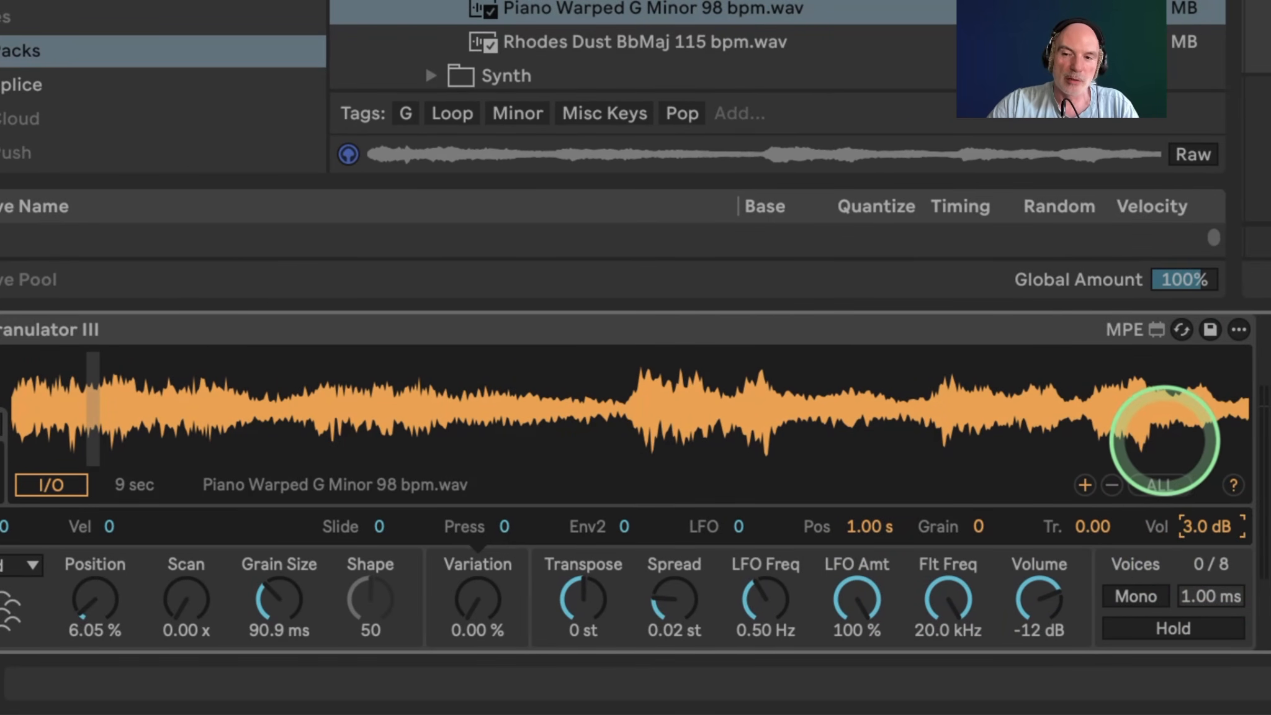
{"action": "left_click_drag", "start_coordinate": [1191, 519], "coordinate": [1190, 428]}
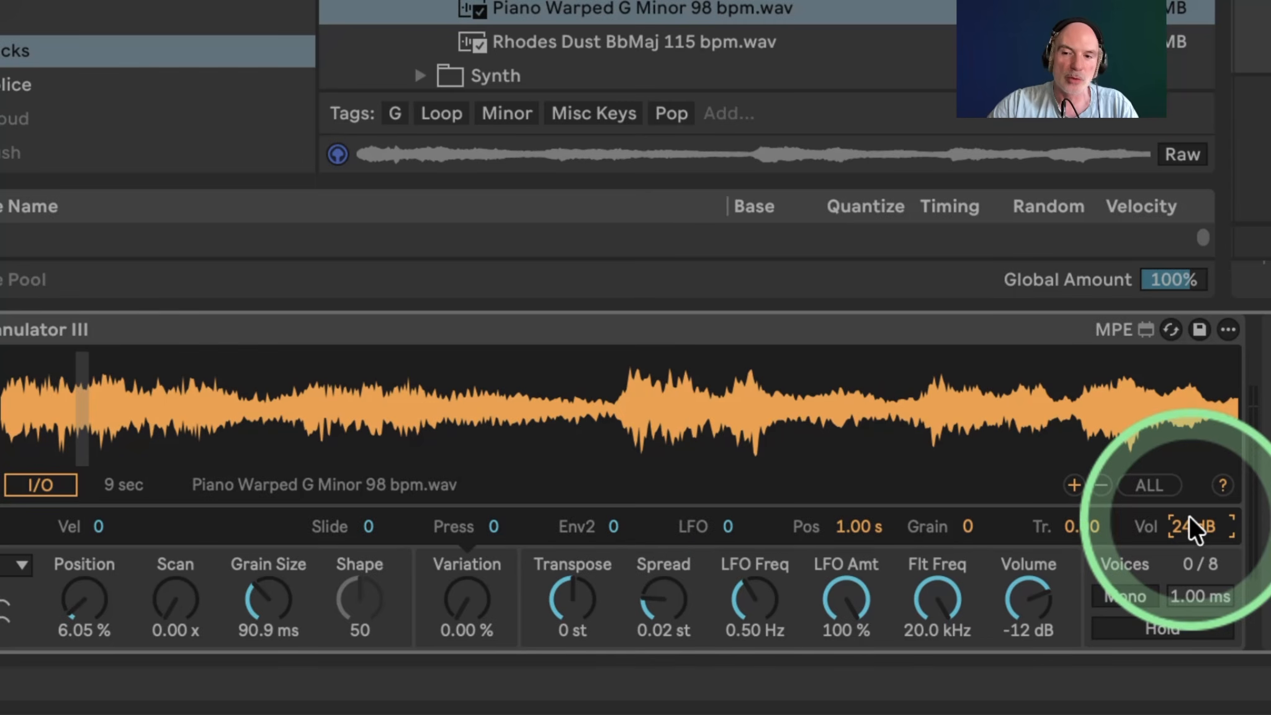
{"action": "left_click_drag", "start_coordinate": [468, 590], "coordinate": [399, 487]}
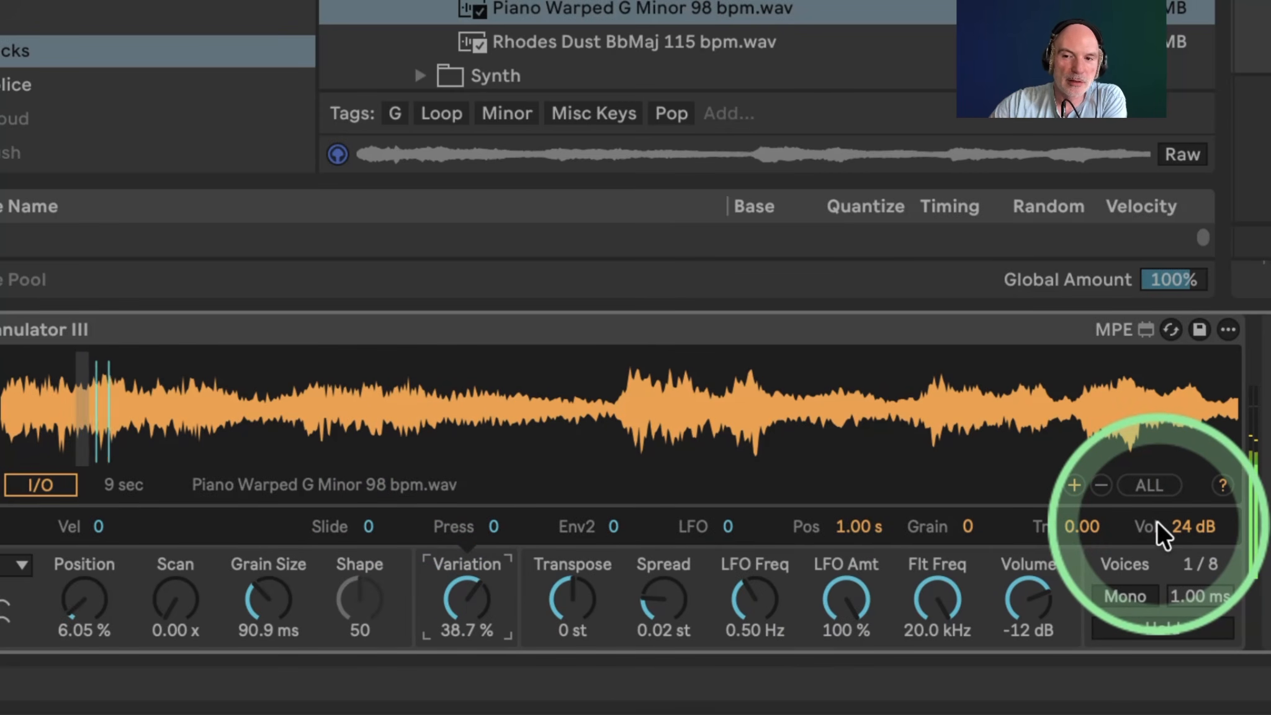
{"action": "left_click_drag", "start_coordinate": [1191, 524], "coordinate": [1190, 540]}
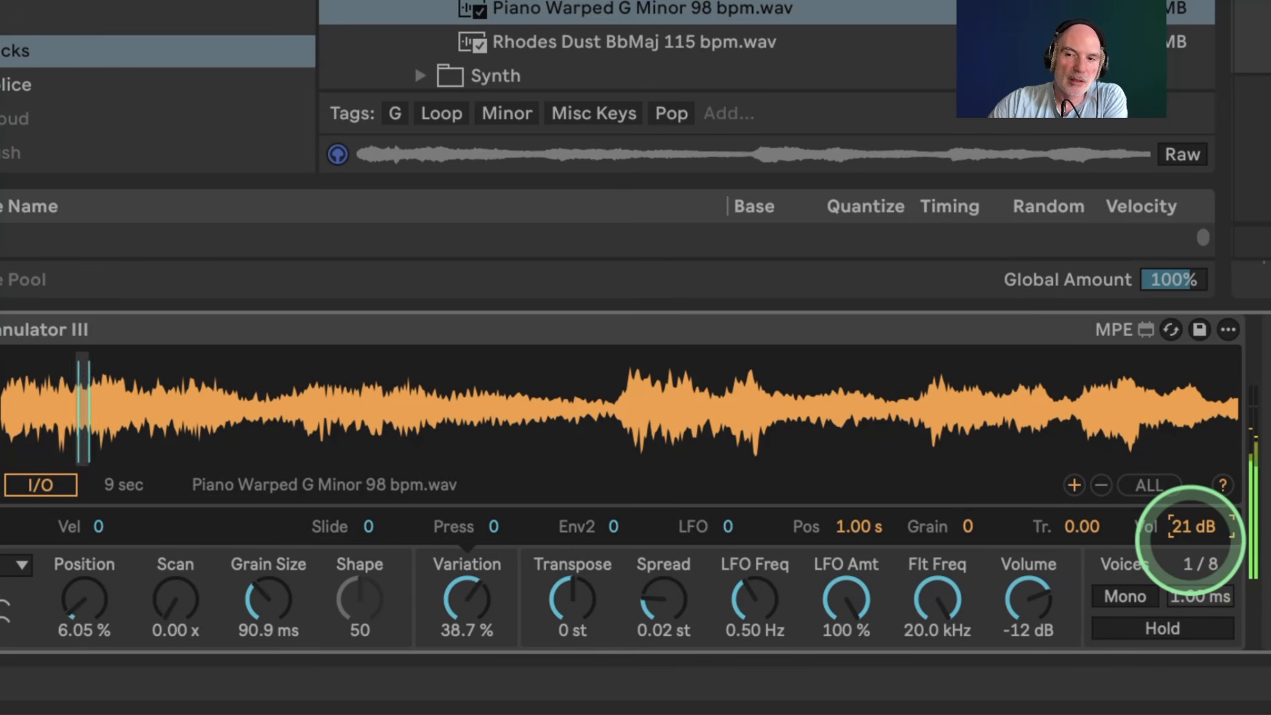
{"action": "double_click", "coordinate": [1193, 524]}
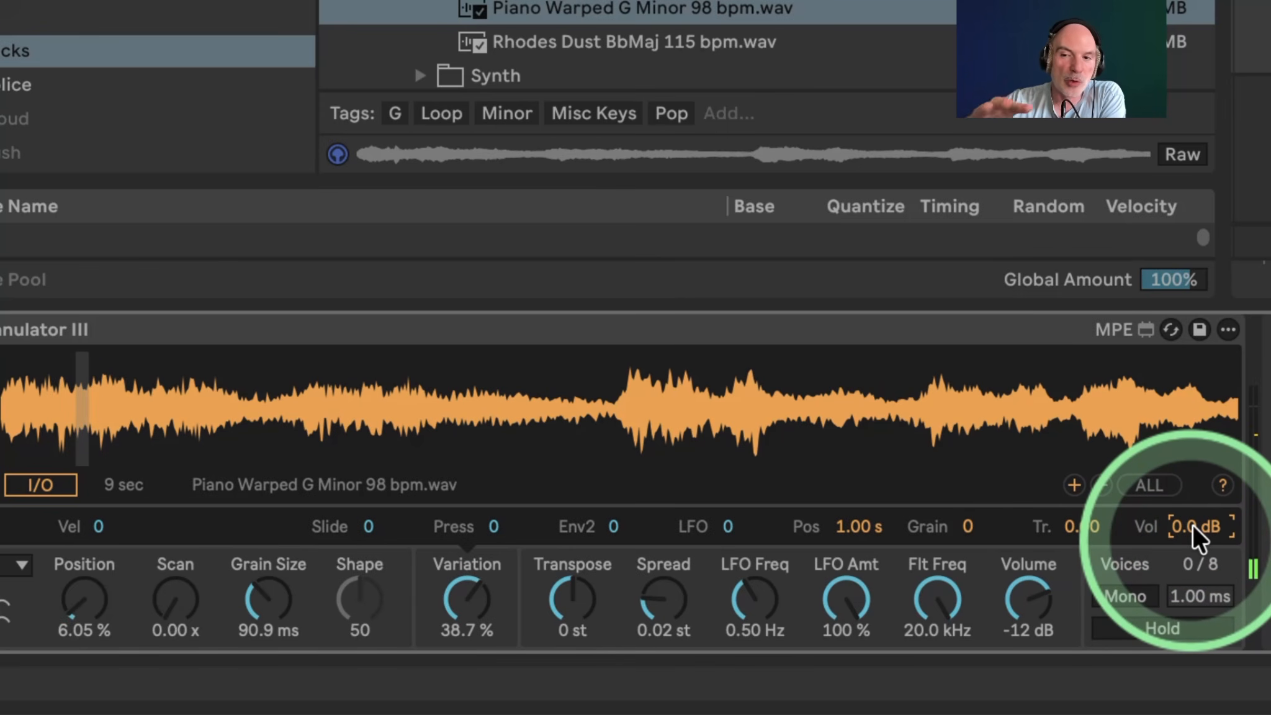
Set Variation to 100 %, with a position range of 0.00 ms and a volume range of 3.4 dB
{"action": "left_click_drag", "start_coordinate": [1194, 524], "coordinate": [1149, 407]}
{"action": "double_click", "coordinate": [465, 589]}
{"action": "left_click", "coordinate": [1200, 525]}
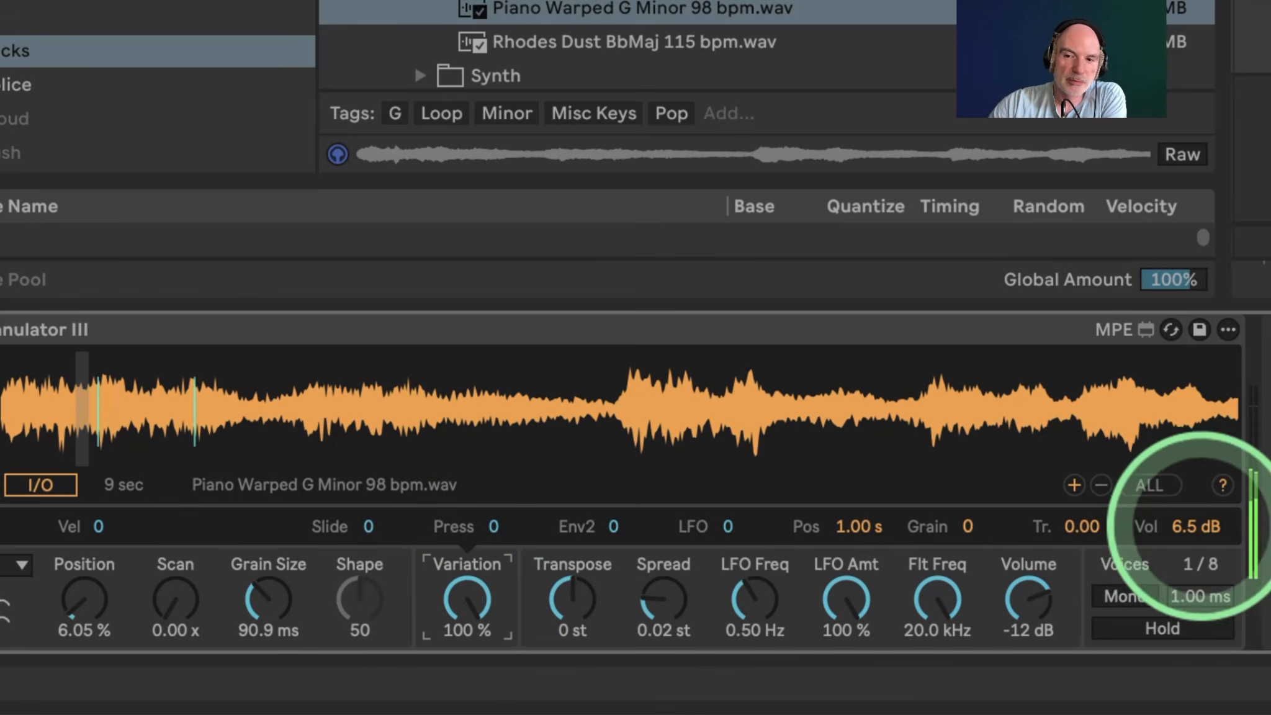
{"action": "left_click_drag", "start_coordinate": [1200, 525], "coordinate": [1203, 583]}
{"action": "left_click", "coordinate": [847, 527]}
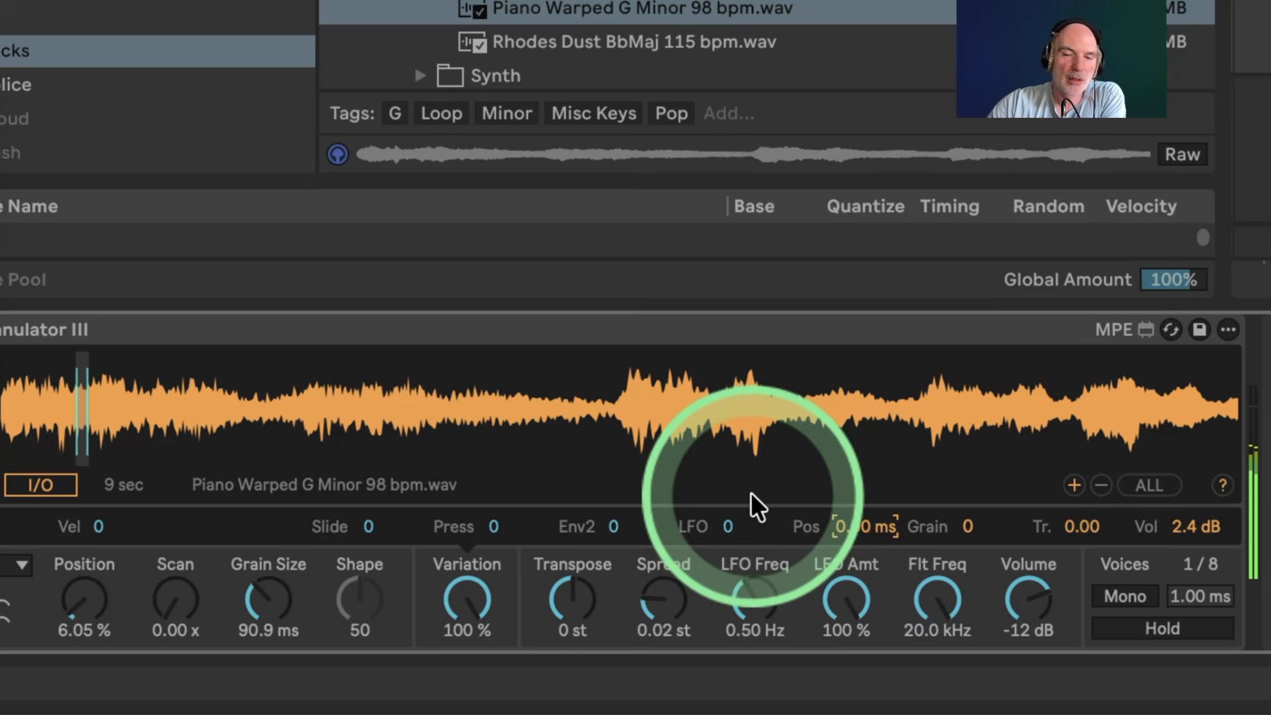
{"action": "mouse_move", "coordinate": [1196, 526]}
{"action": "left_mouse_down"}
{"action": "mouse_move", "coordinate": [1195, 509]}
{"action": "mouse_move", "coordinate": [1191, 523]}
{"action": "left_mouse_up"}
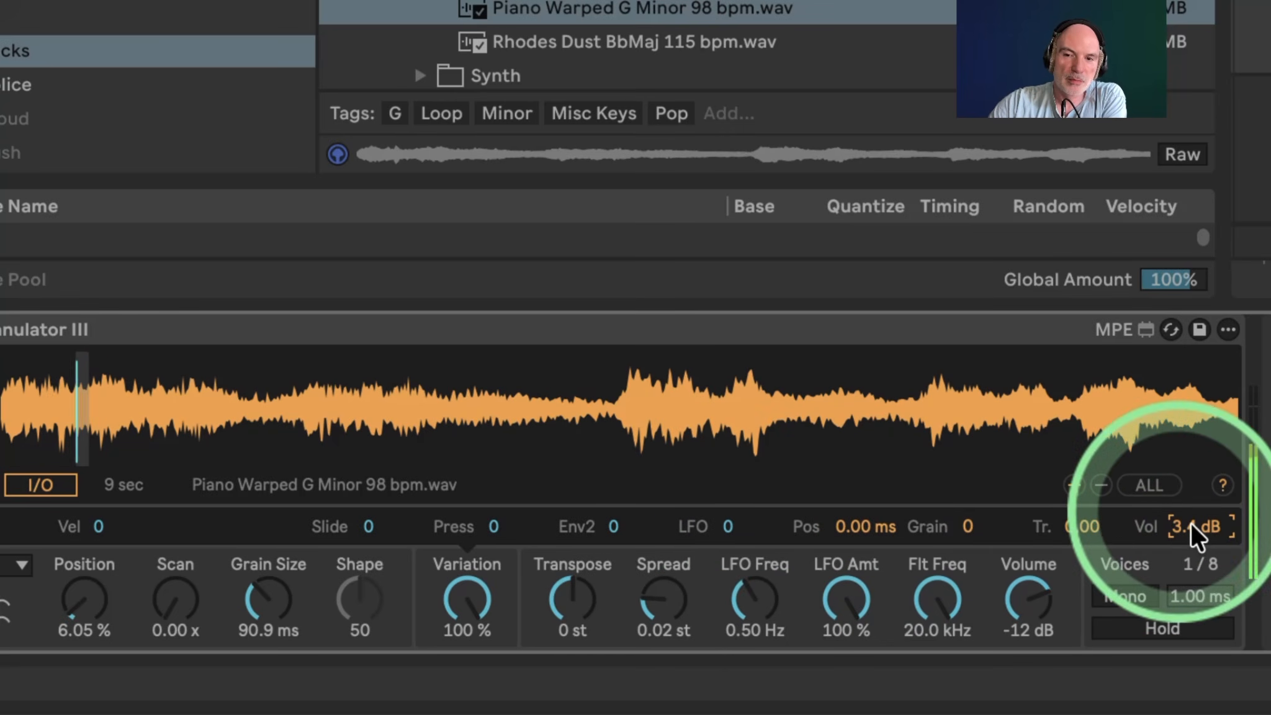
Try variation ranges of 24.00 for transposition and 100 for grain size, resetting each to zero
{"action": "left_click", "coordinate": [1086, 527]}
{"action": "left_click_drag", "start_coordinate": [1086, 526], "coordinate": [1041, 369]}
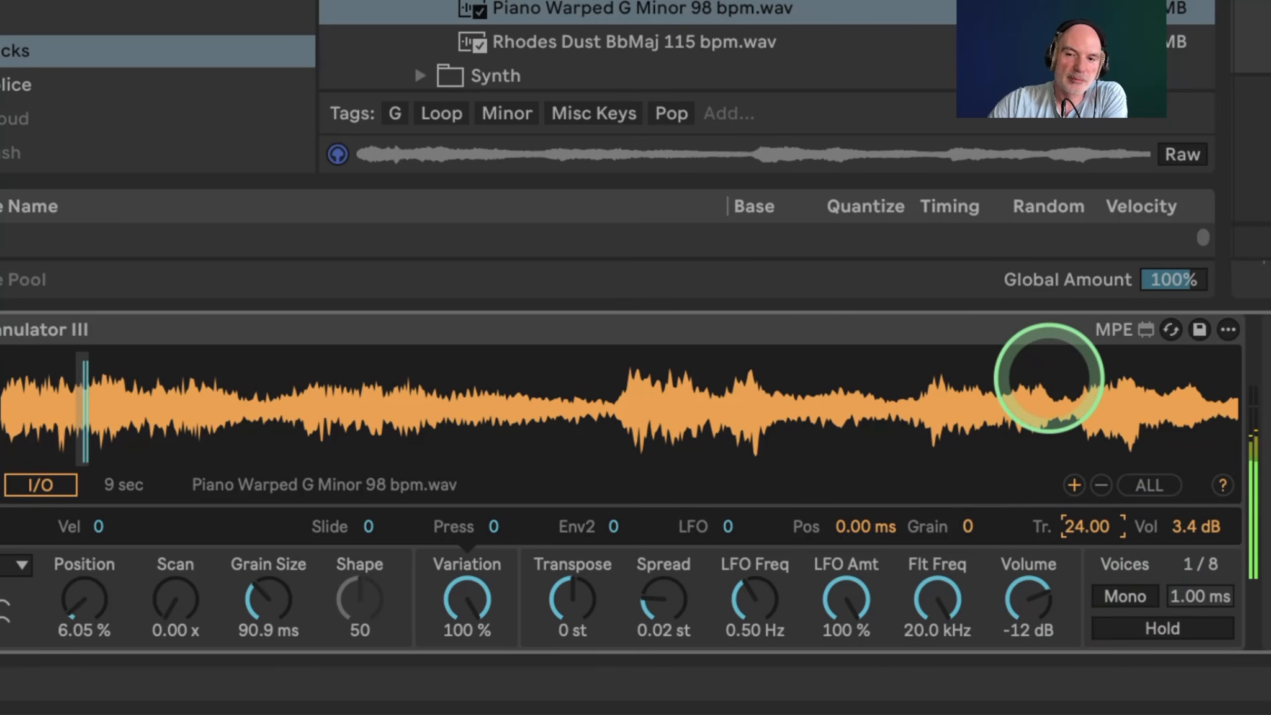
{"action": "left_click_drag", "start_coordinate": [1087, 527], "coordinate": [1087, 696]}
{"action": "double_click", "coordinate": [1085, 516]}
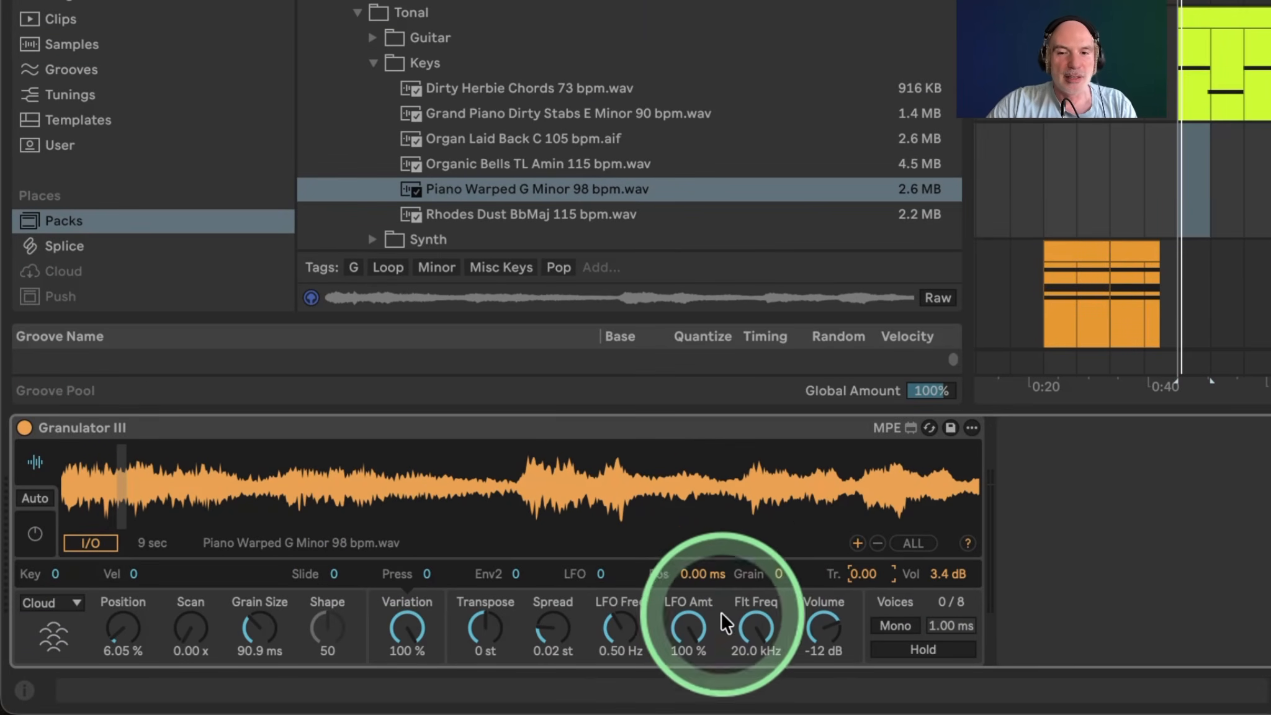
{"action": "left_click_drag", "start_coordinate": [777, 570], "coordinate": [722, 315]}
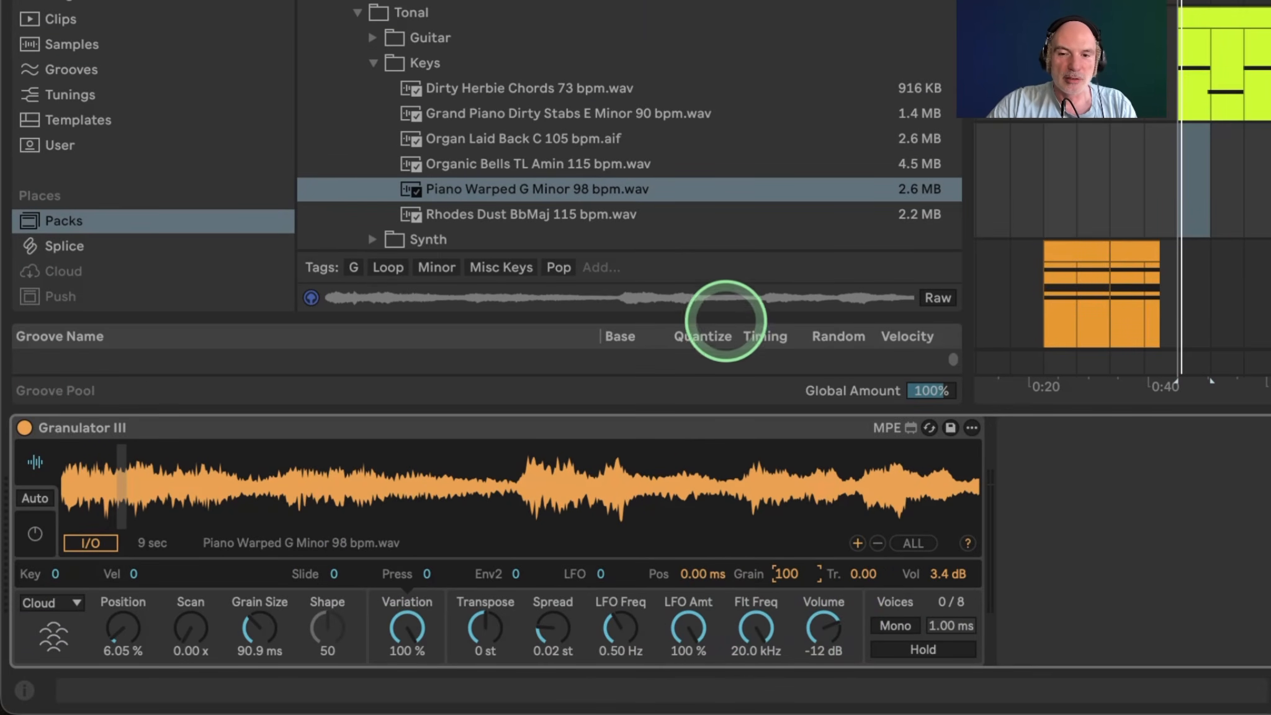
{"action": "right_click", "coordinate": [792, 575]}
{"action": "double_click", "coordinate": [792, 574]}
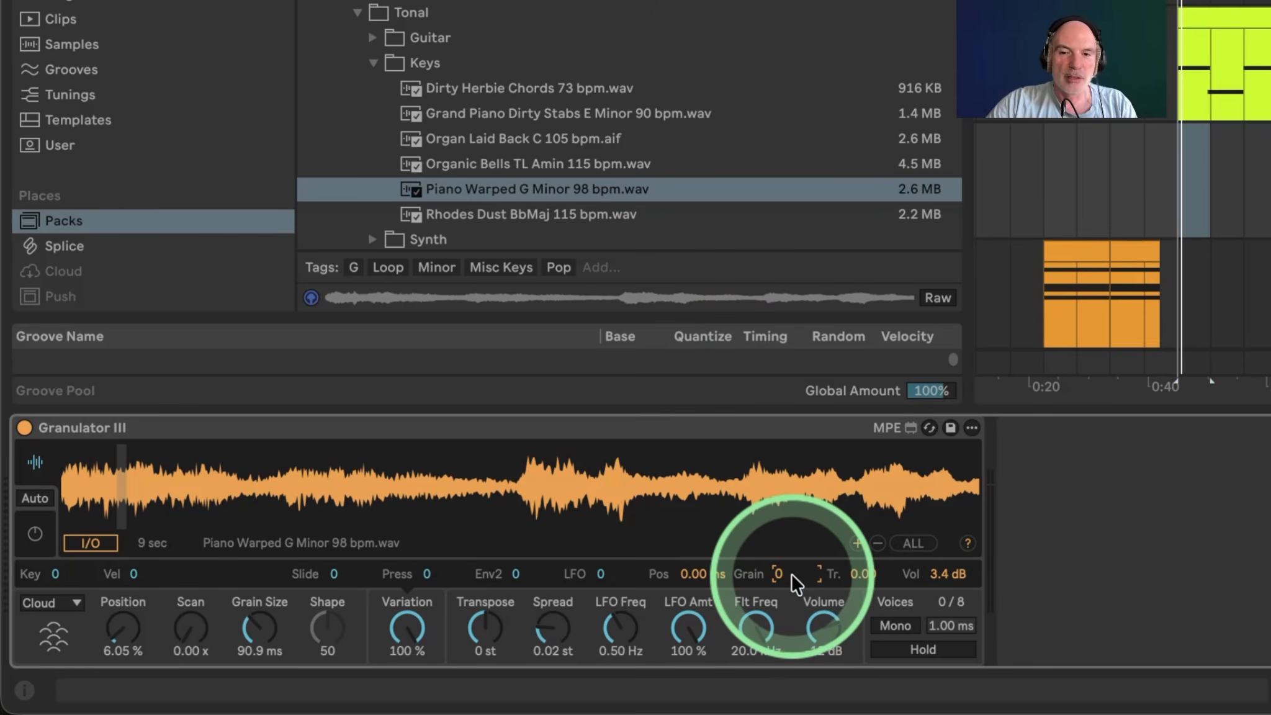
Try scanning through the sample at 0.78 x and reset the Scan speed to zero
{"action": "left_click", "coordinate": [28, 533]}
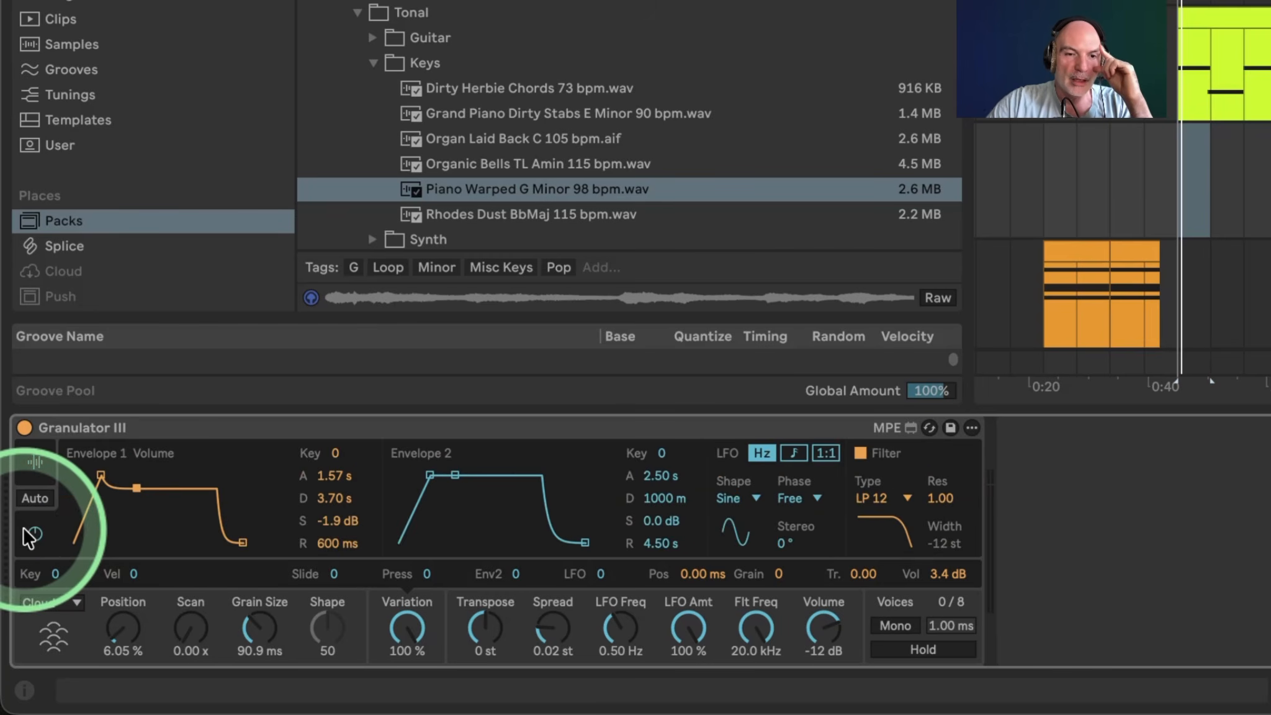
{"action": "left_click", "coordinate": [32, 462]}
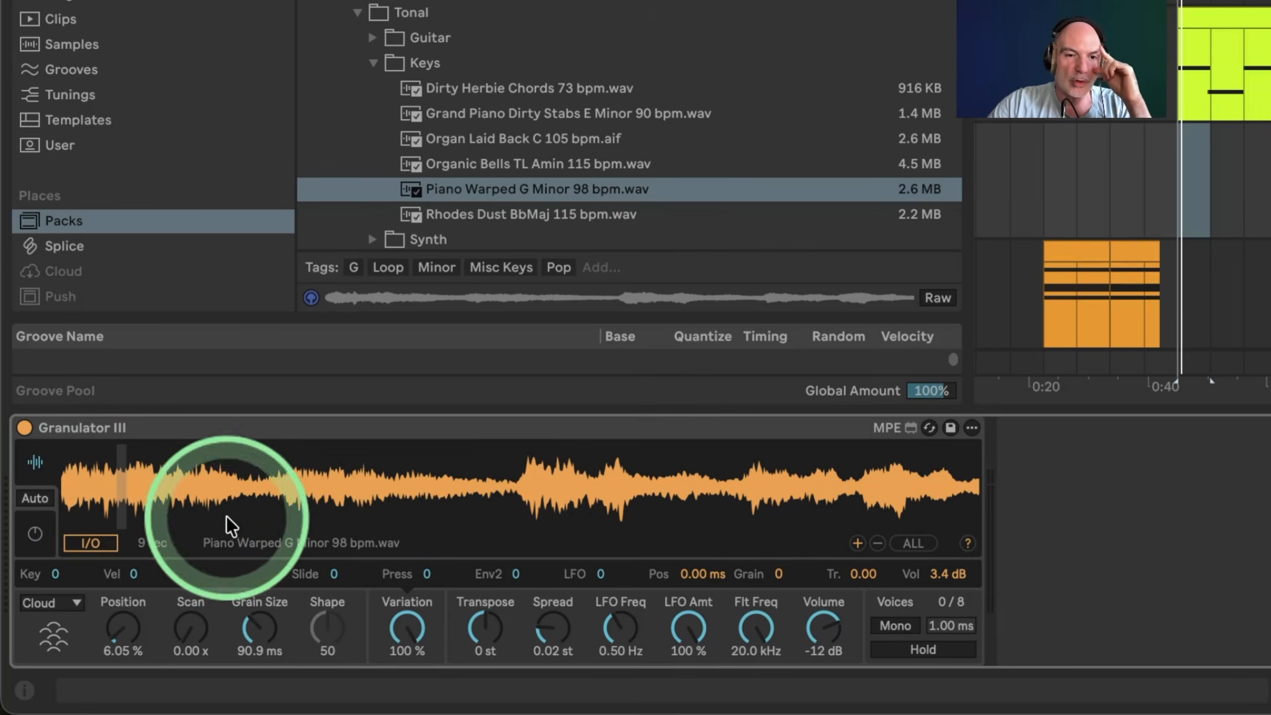
{"action": "left_click", "coordinate": [190, 627]}
{"action": "mouse_move", "coordinate": [196, 628]}
{"action": "left_mouse_down"}
{"action": "mouse_move", "coordinate": [195, 599]}
{"action": "mouse_move", "coordinate": [195, 629]}
{"action": "left_mouse_up"}
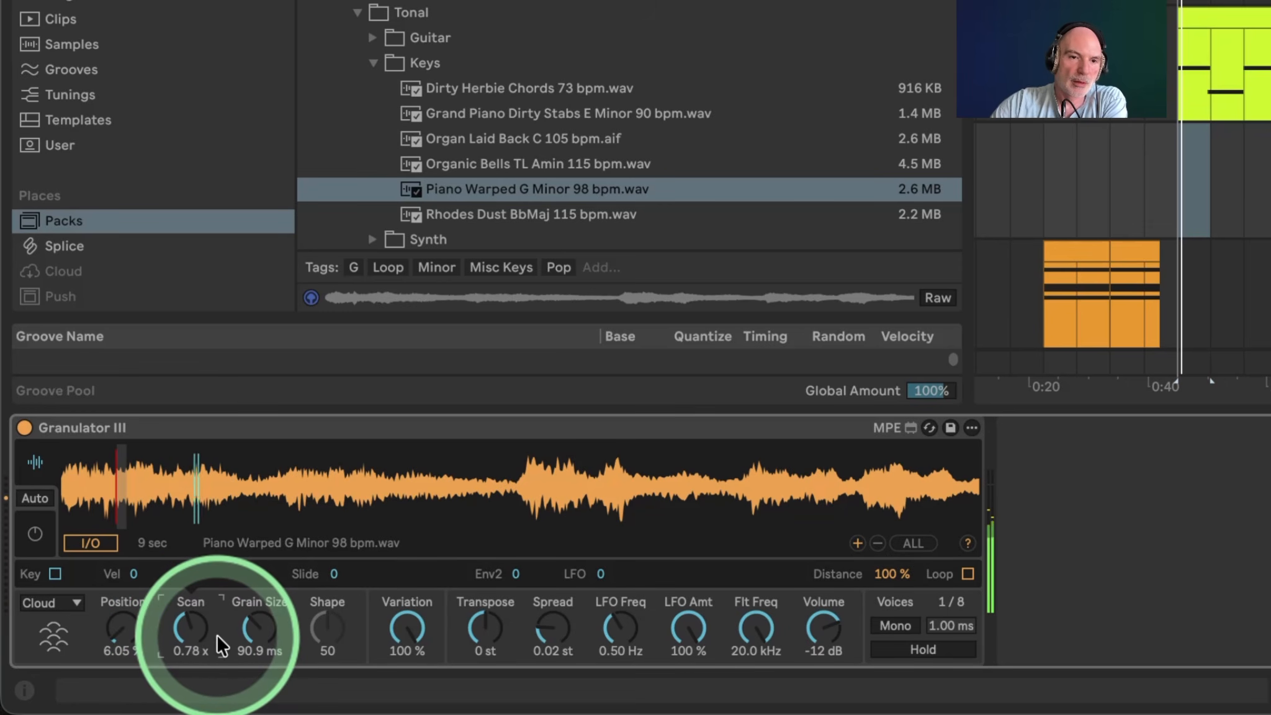
{"action": "double_click", "coordinate": [202, 632]}
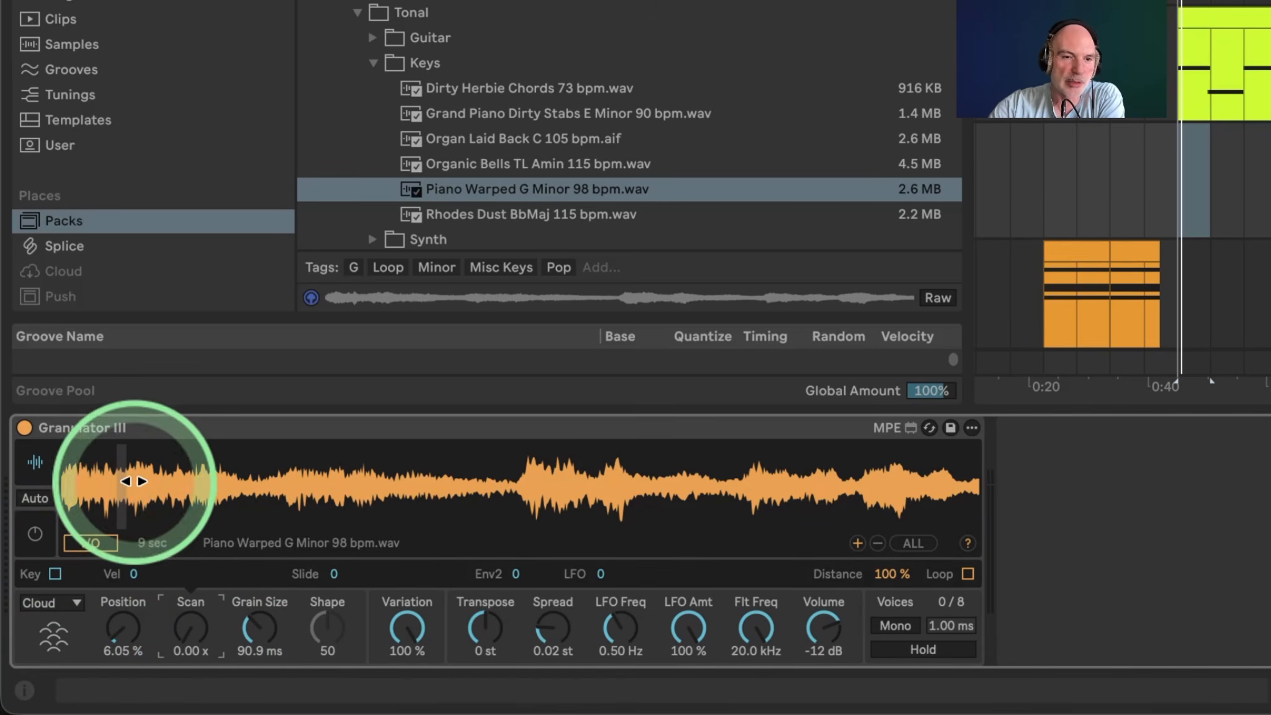
Set the LFO's phase to 0° and its stereo offset to 31°
{"action": "left_click", "coordinate": [29, 526]}
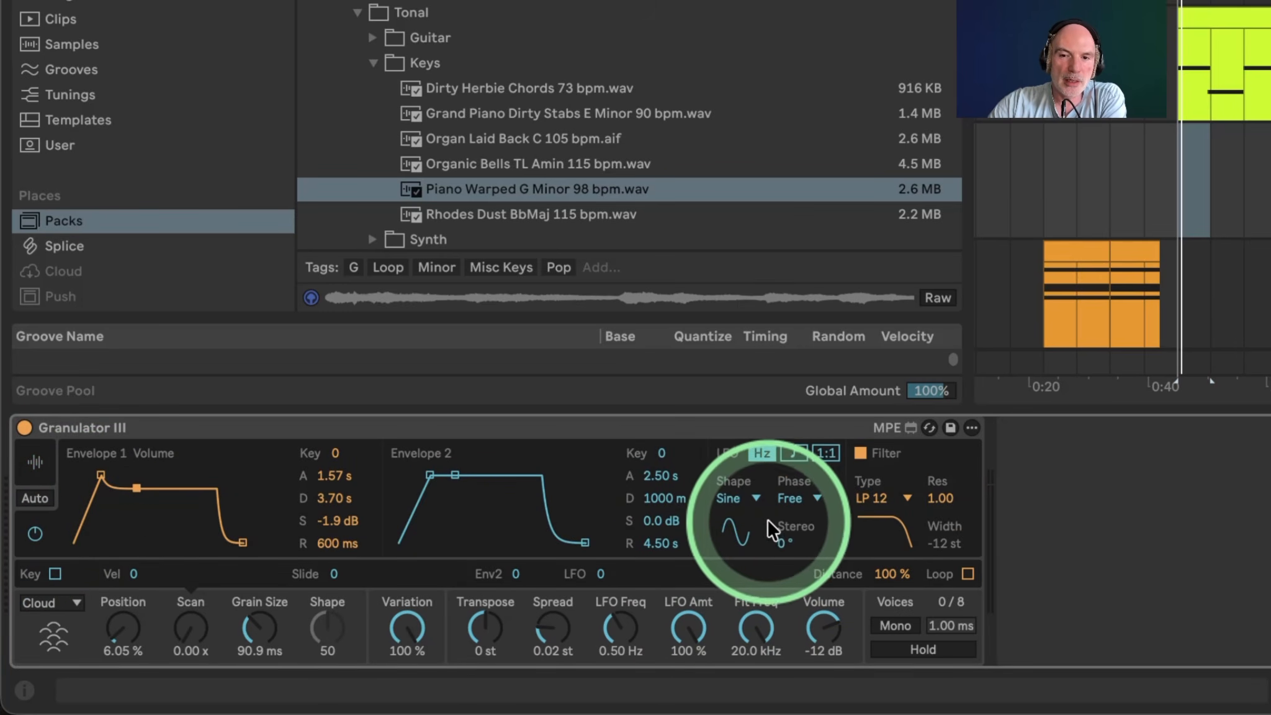
{"action": "left_click", "coordinate": [798, 498]}
{"action": "left_click", "coordinate": [789, 540]}
{"action": "mouse_move", "coordinate": [782, 543]}
{"action": "left_mouse_down"}
{"action": "mouse_move", "coordinate": [770, 515]}
{"action": "mouse_move", "coordinate": [784, 547]}
{"action": "left_mouse_up"}
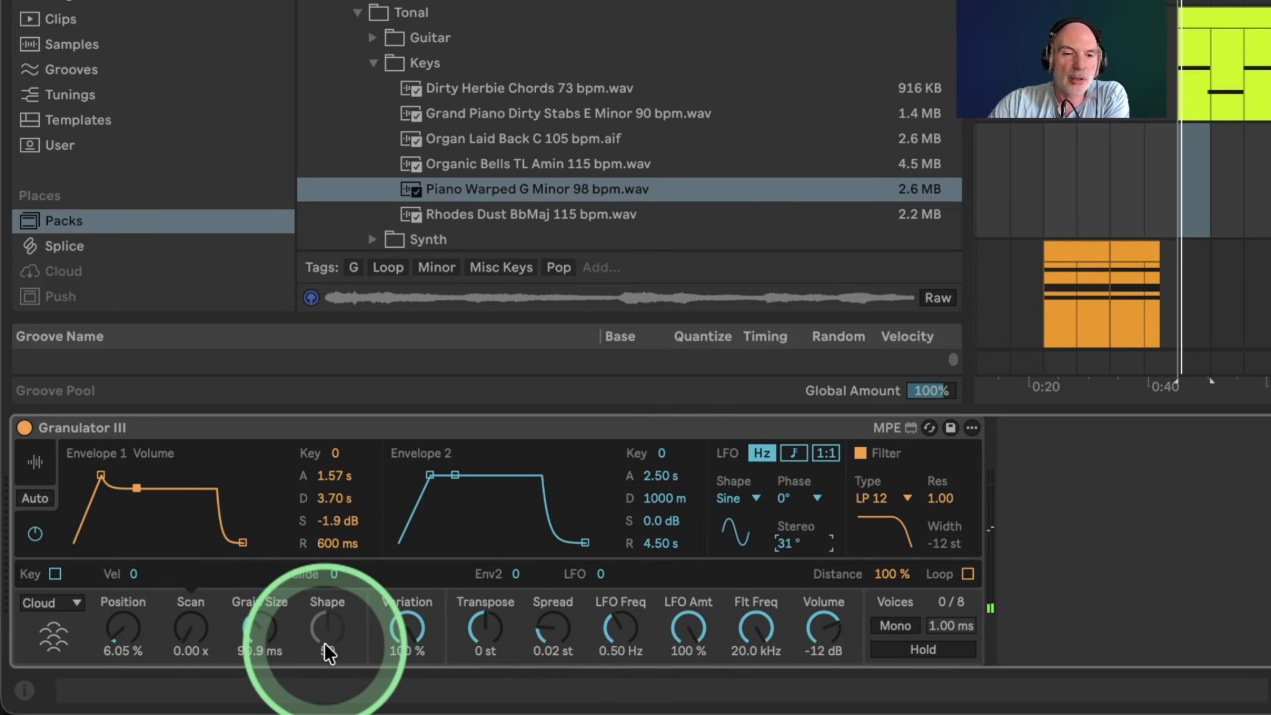
Modulate the grain Position with the LFO by an amount of 15 and show the sample waveform
{"action": "left_click", "coordinate": [113, 625]}
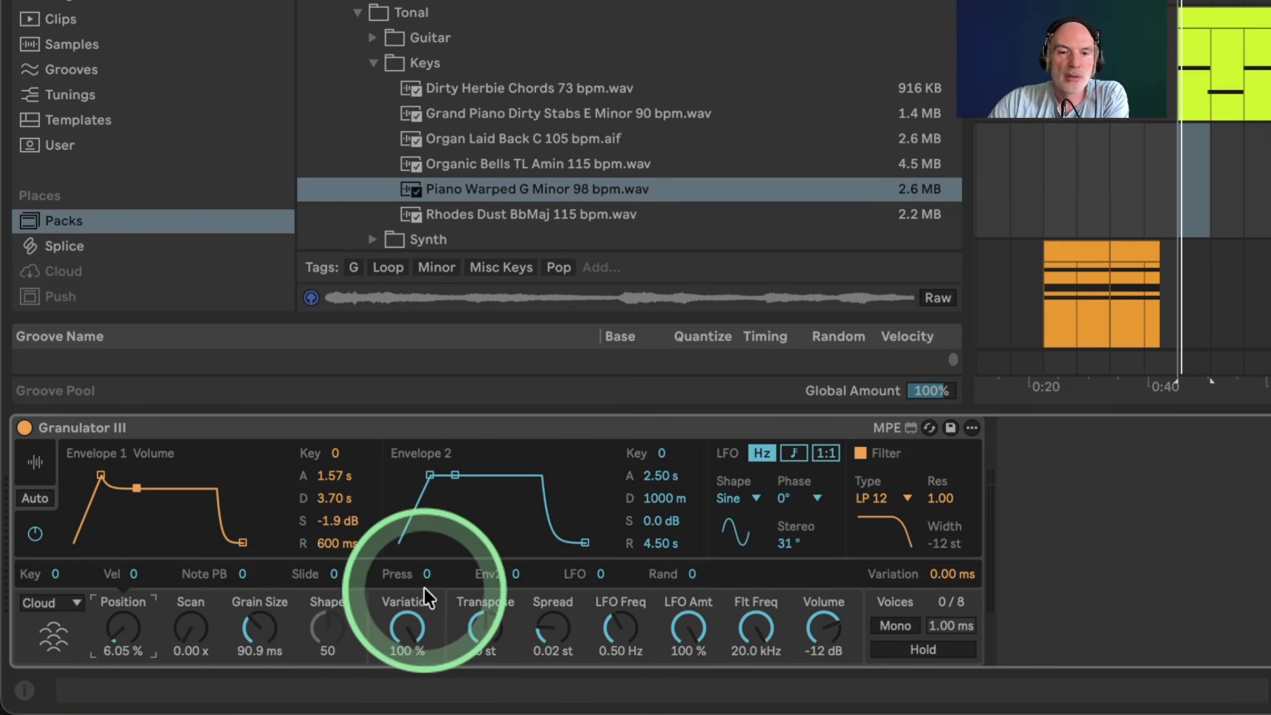
{"action": "left_click_drag", "start_coordinate": [597, 575], "coordinate": [597, 567]}
{"action": "left_click", "coordinate": [36, 463]}
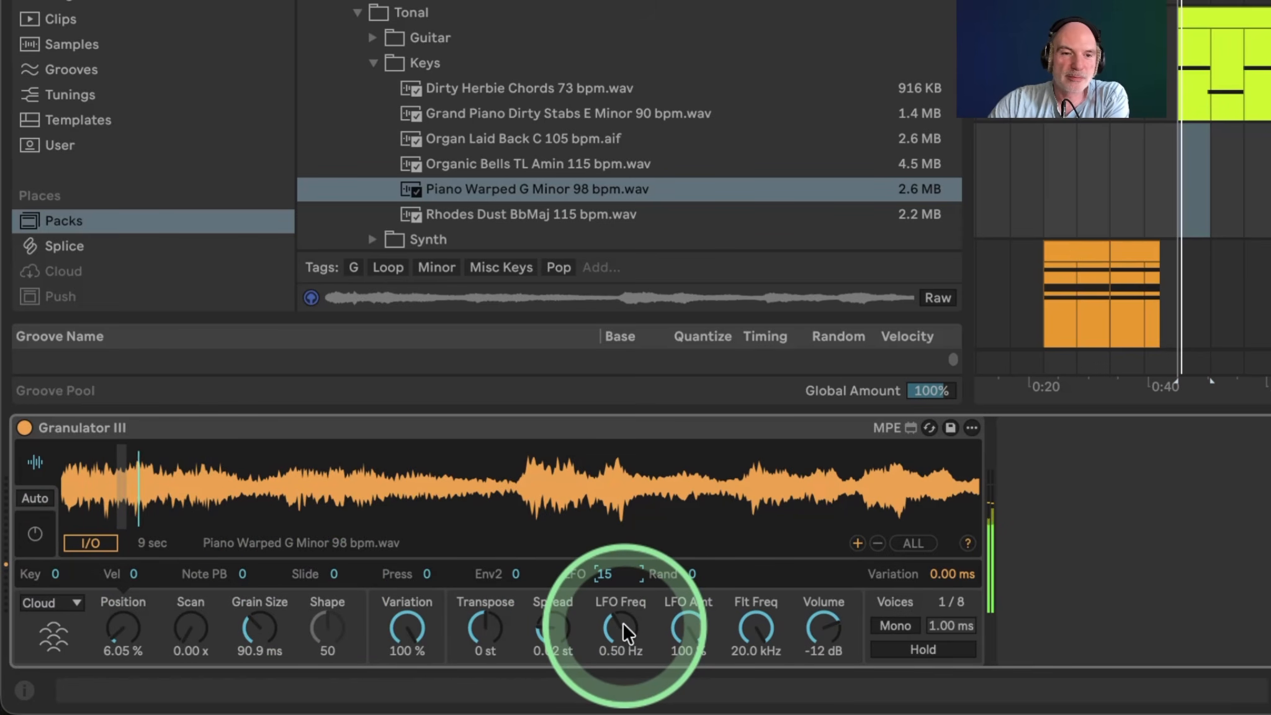
Set the LFO frequency to 0.22 Hz and move the grain Position to 3.25 %
{"action": "mouse_move", "coordinate": [615, 621]}
{"action": "left_mouse_down"}
{"action": "mouse_move", "coordinate": [590, 496]}
{"action": "mouse_move", "coordinate": [619, 643]}
{"action": "left_mouse_up"}
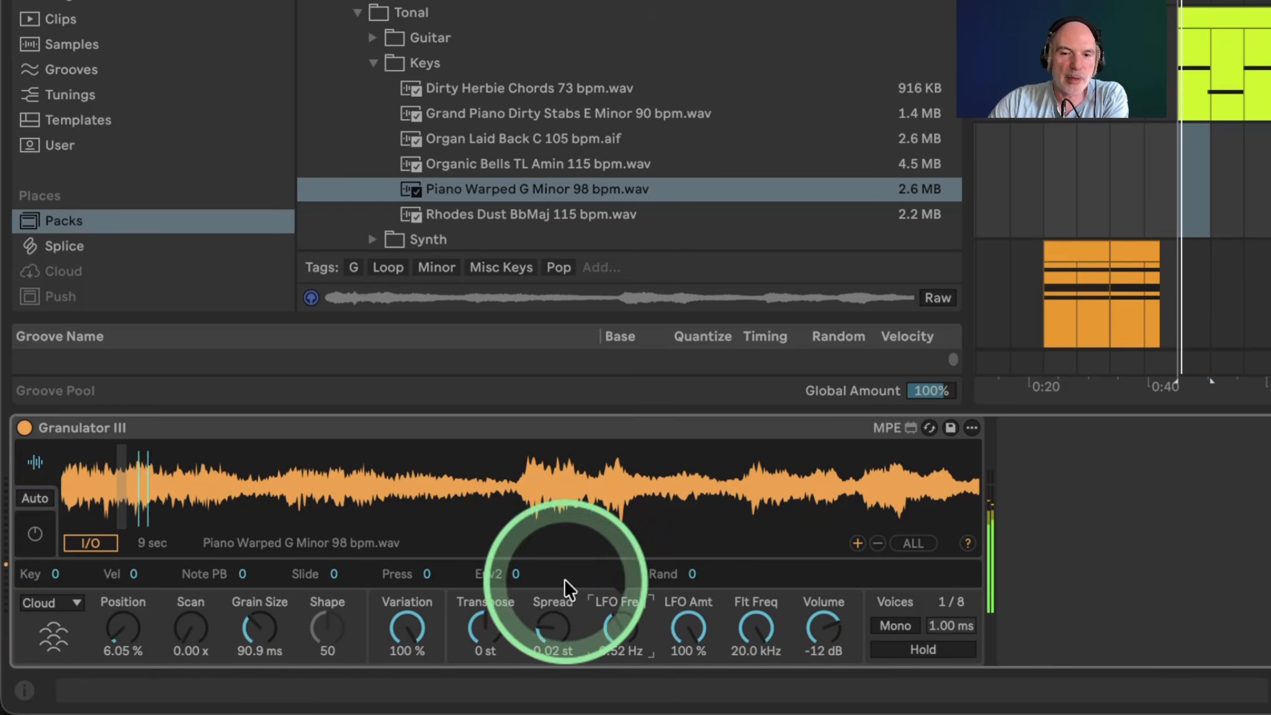
{"action": "left_click_drag", "start_coordinate": [614, 622], "coordinate": [614, 642]}
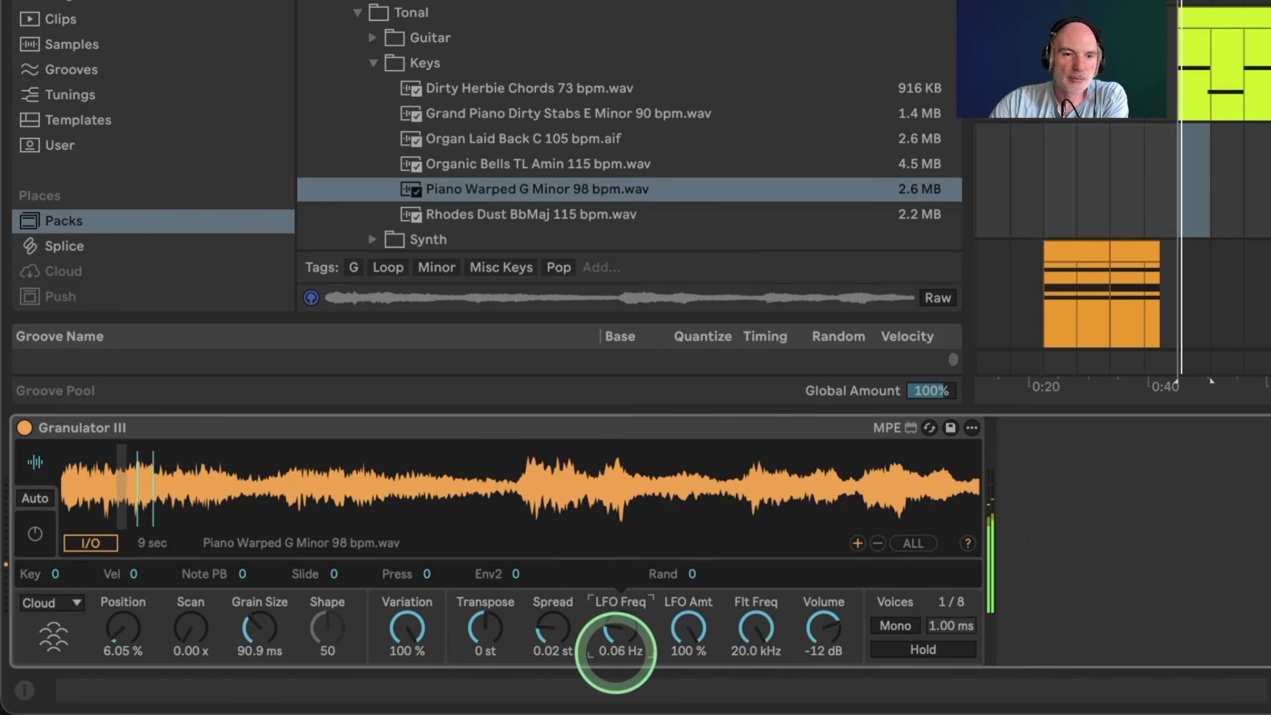
{"action": "left_click_drag", "start_coordinate": [615, 654], "coordinate": [618, 632]}
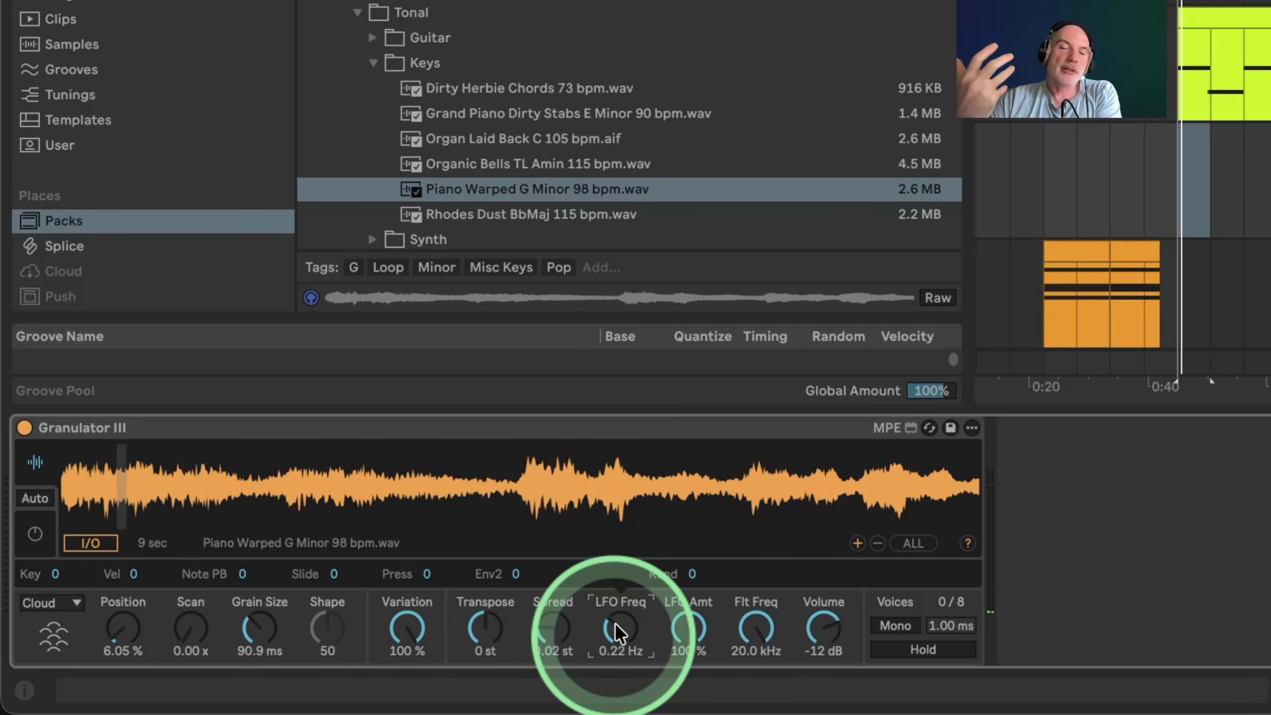
{"action": "mouse_move", "coordinate": [148, 489]}
{"action": "left_mouse_down"}
{"action": "mouse_move", "coordinate": [156, 506]}
{"action": "mouse_move", "coordinate": [194, 511]}
{"action": "mouse_move", "coordinate": [567, 528]}
{"action": "mouse_move", "coordinate": [596, 519]}
{"action": "mouse_move", "coordinate": [161, 509]}
{"action": "mouse_move", "coordinate": [894, 511]}
{"action": "mouse_move", "coordinate": [457, 575]}
{"action": "mouse_move", "coordinate": [146, 529]}
{"action": "mouse_move", "coordinate": [94, 510]}
{"action": "mouse_move", "coordinate": [62, 477]}
{"action": "mouse_move", "coordinate": [92, 484]}
{"action": "left_mouse_up"}
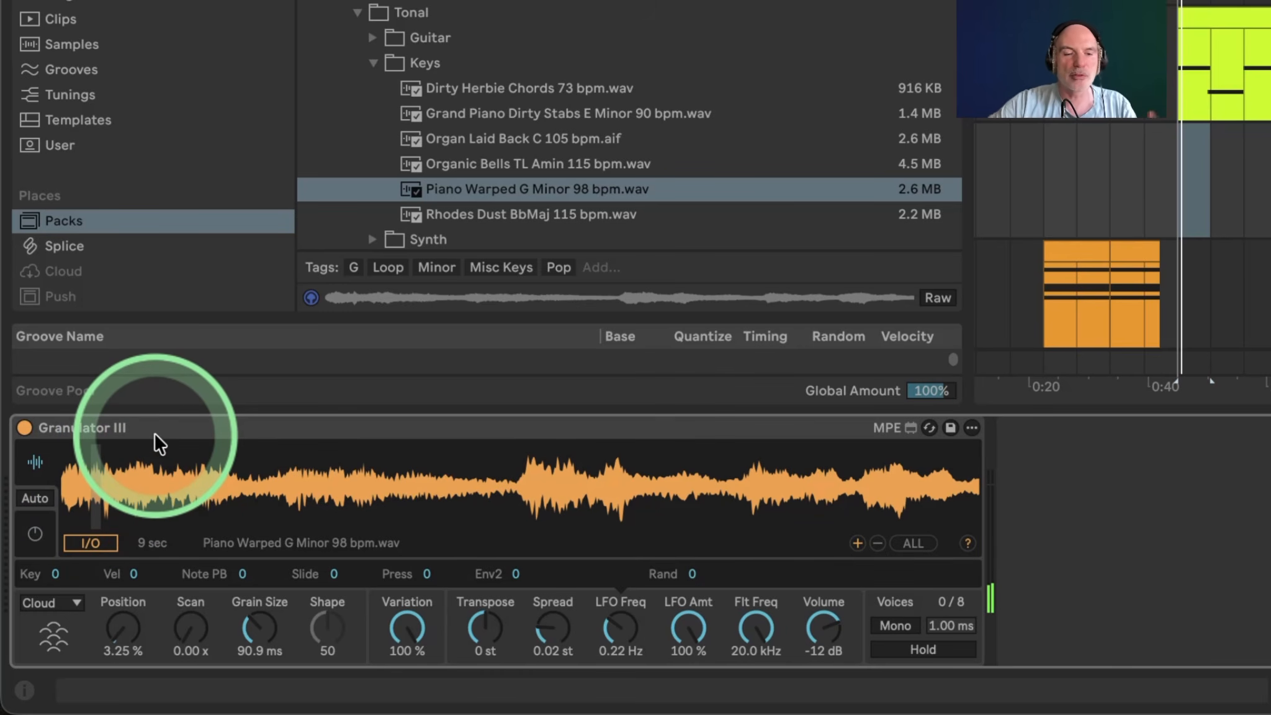
Group the Granulator III device into an Instrument Rack and show its chain list
{"action": "right_click", "coordinate": [170, 421]}
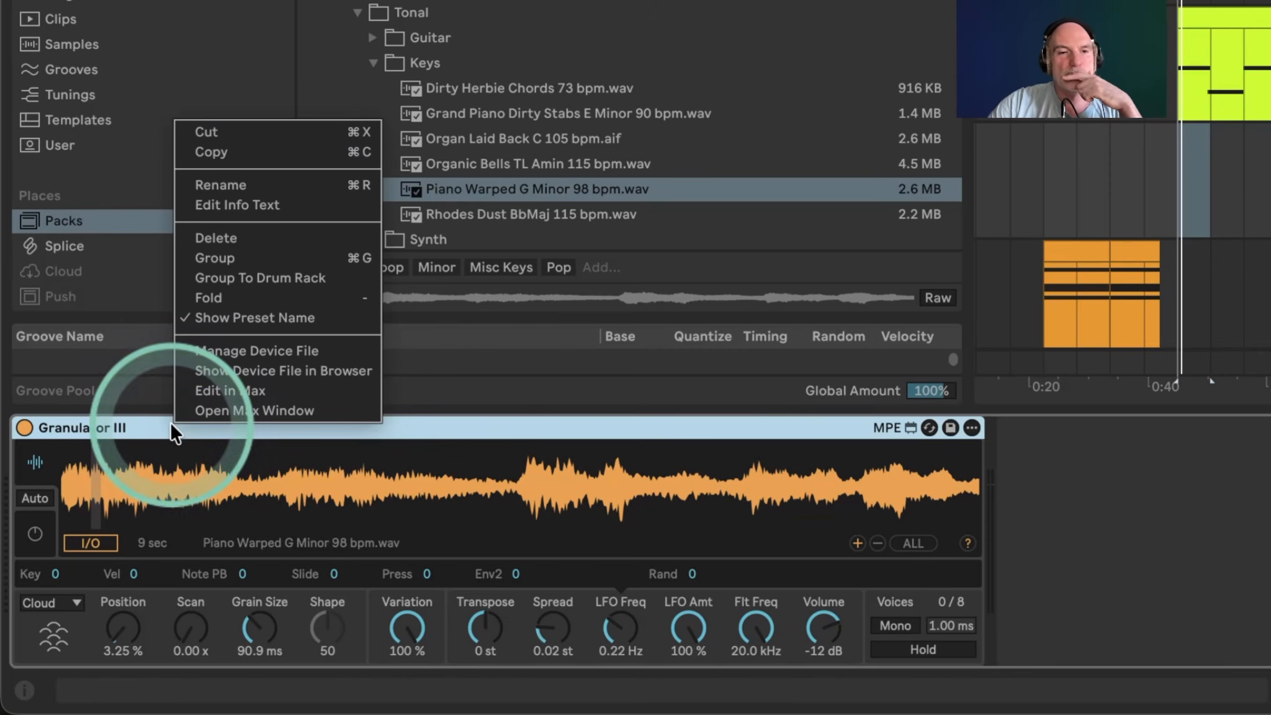
{"action": "left_click", "coordinate": [231, 262]}
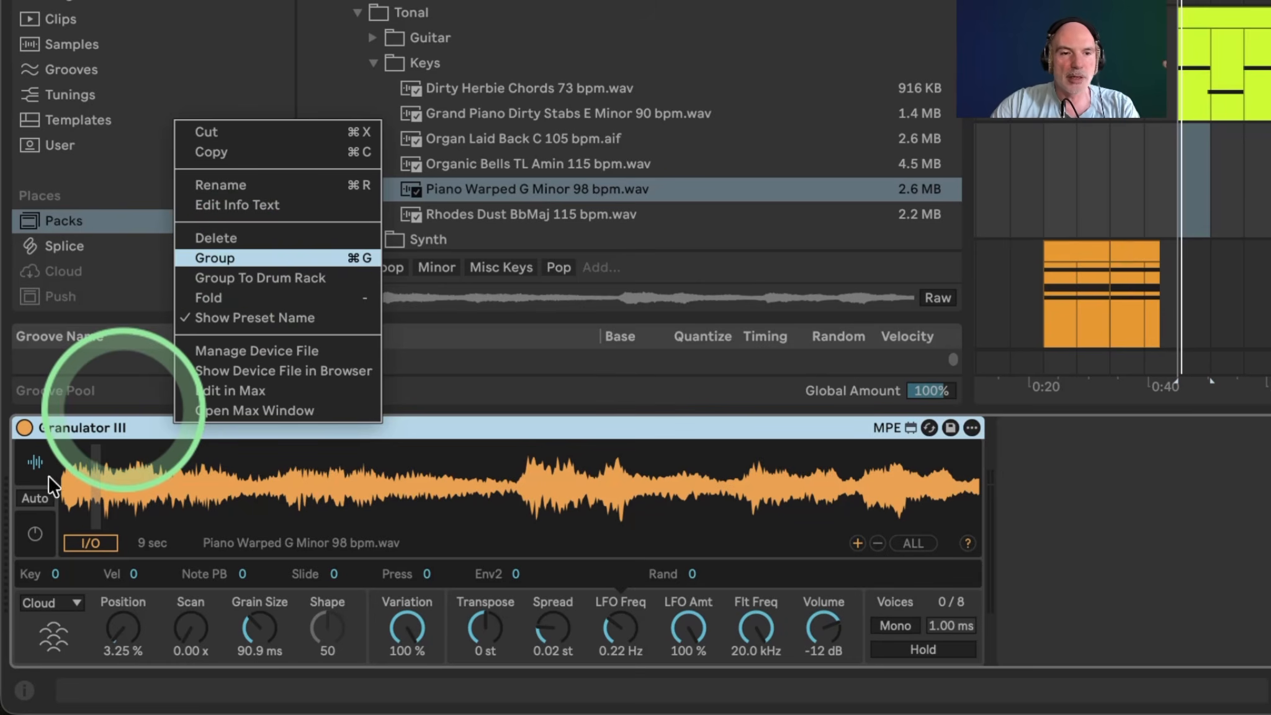
{"action": "left_click", "coordinate": [26, 520]}
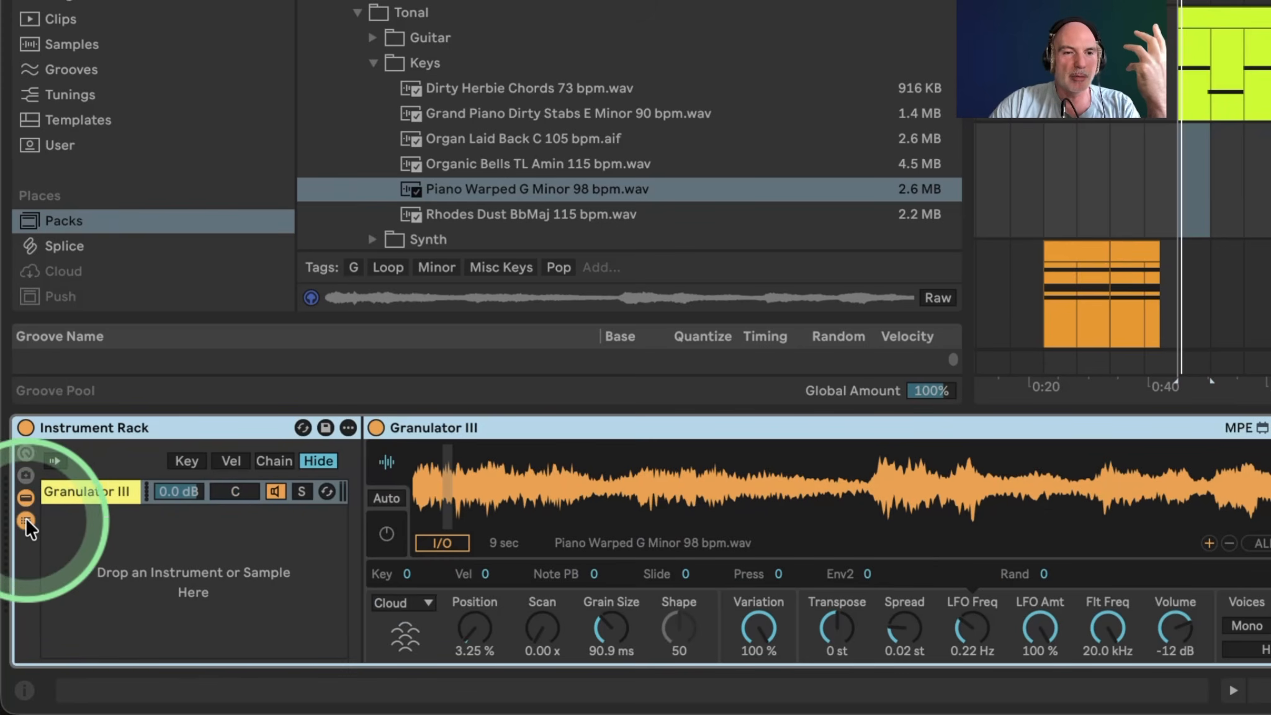
{"action": "left_click", "coordinate": [99, 492]}
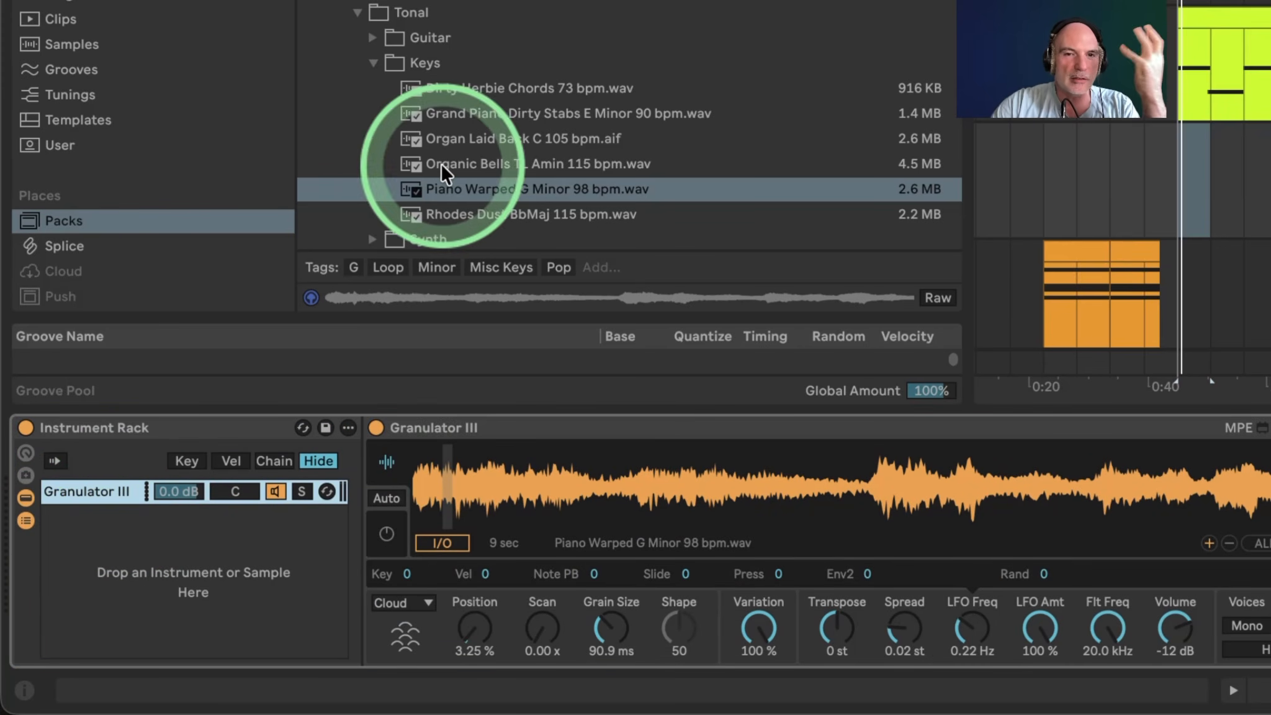
Browse the Texture loops among the pack's samples and audition them down to Forest Ambience.wav
{"action": "left_click", "coordinate": [372, 63]}
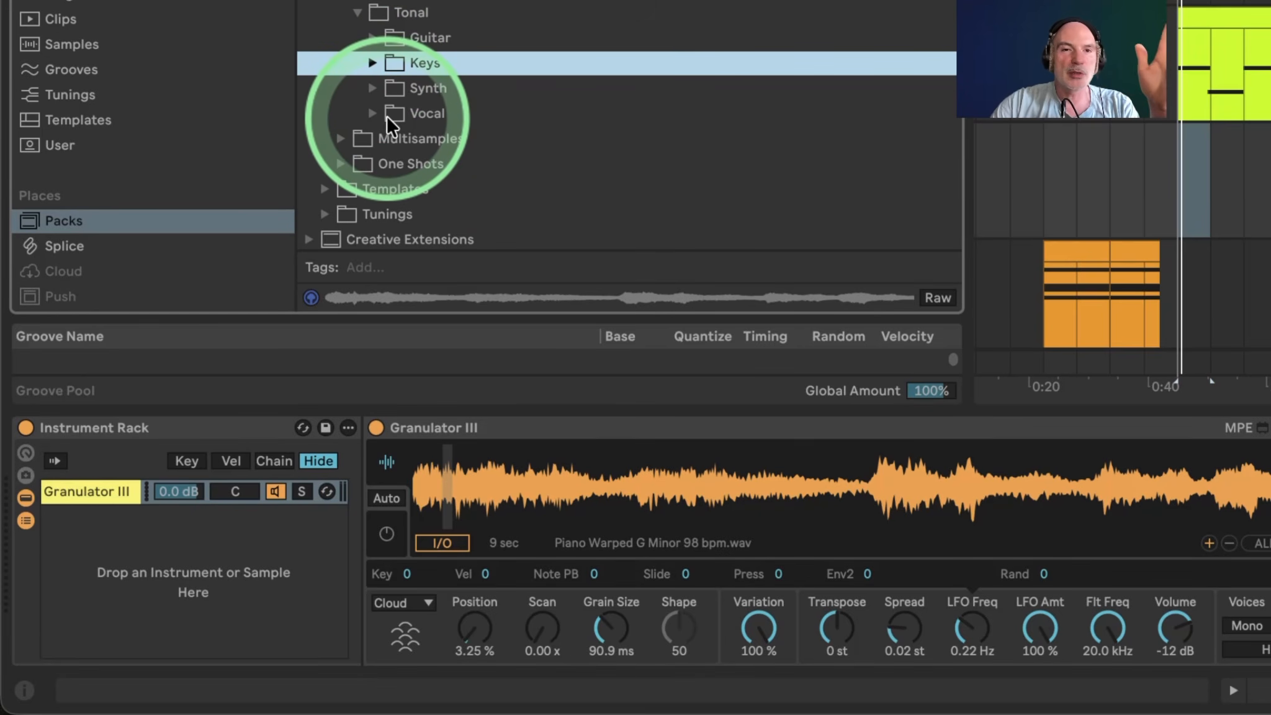
{"action": "scroll", "coordinate": [377, 110], "scroll_direction": "up", "scroll_amount": 5}
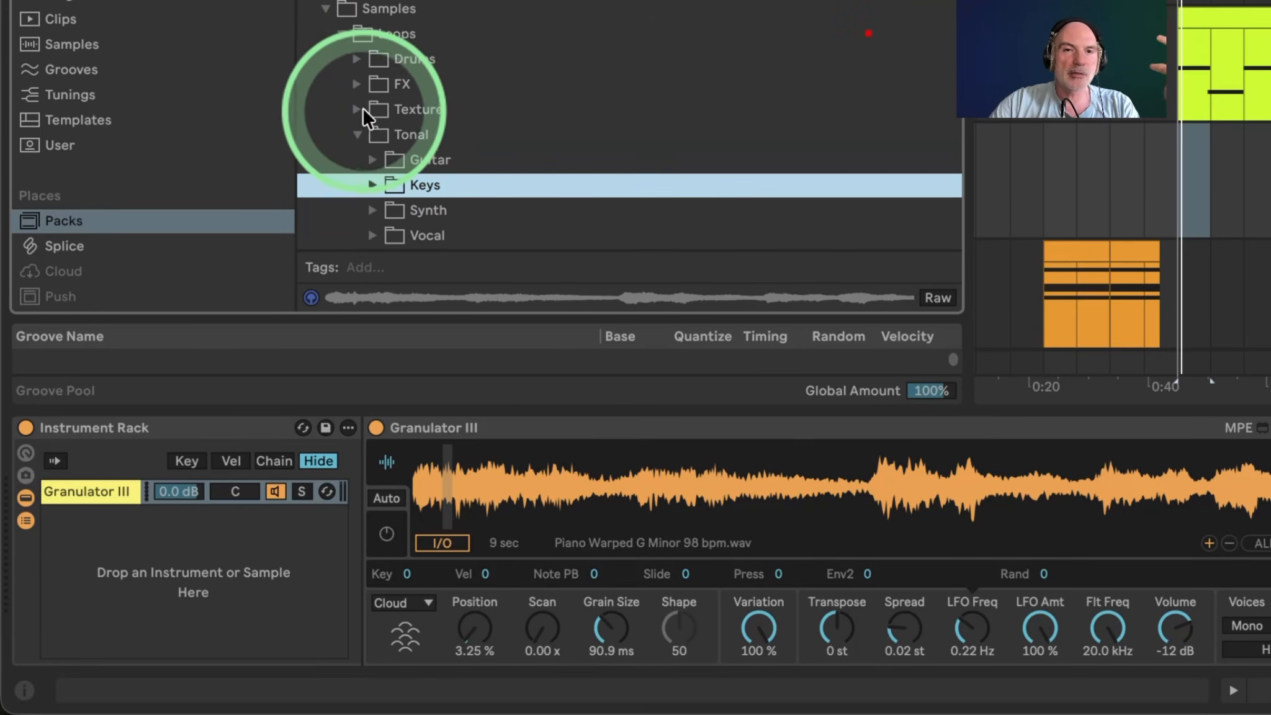
{"action": "left_click", "coordinate": [359, 110]}
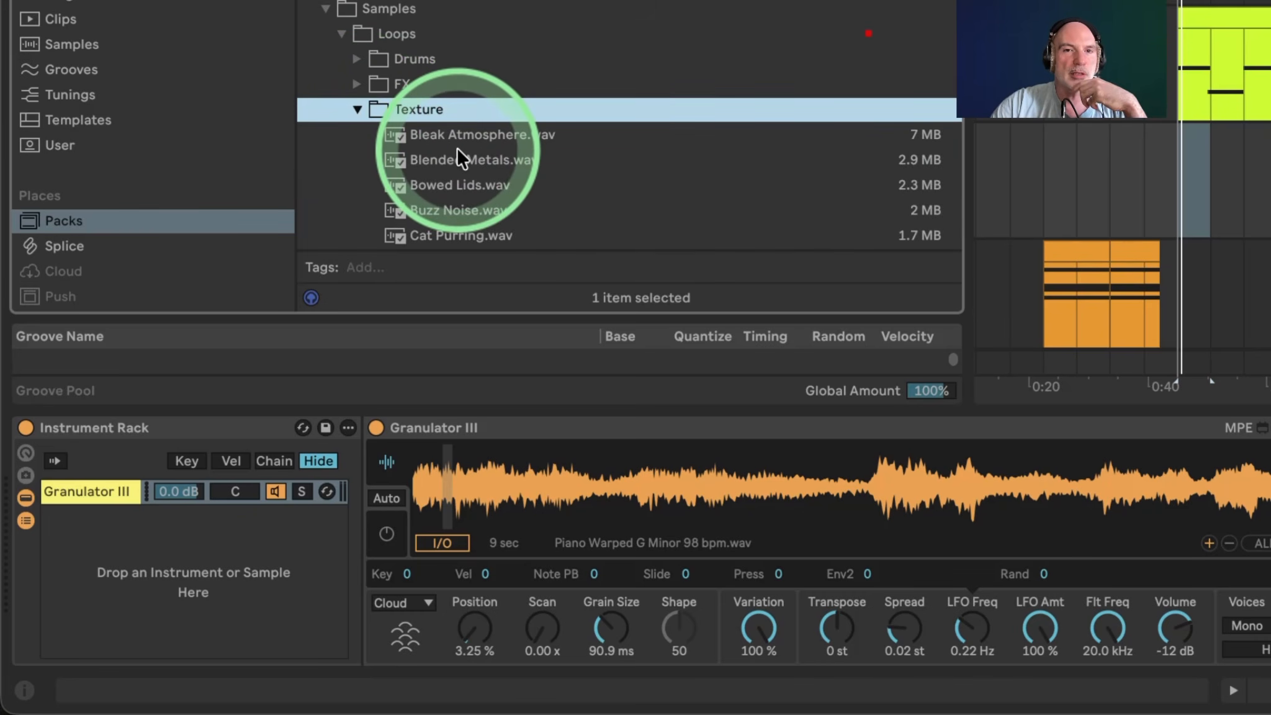
{"action": "key", "text": "Down"}
{"action": "key", "text": "Down"}
{"action": "key", "text": "Down"}
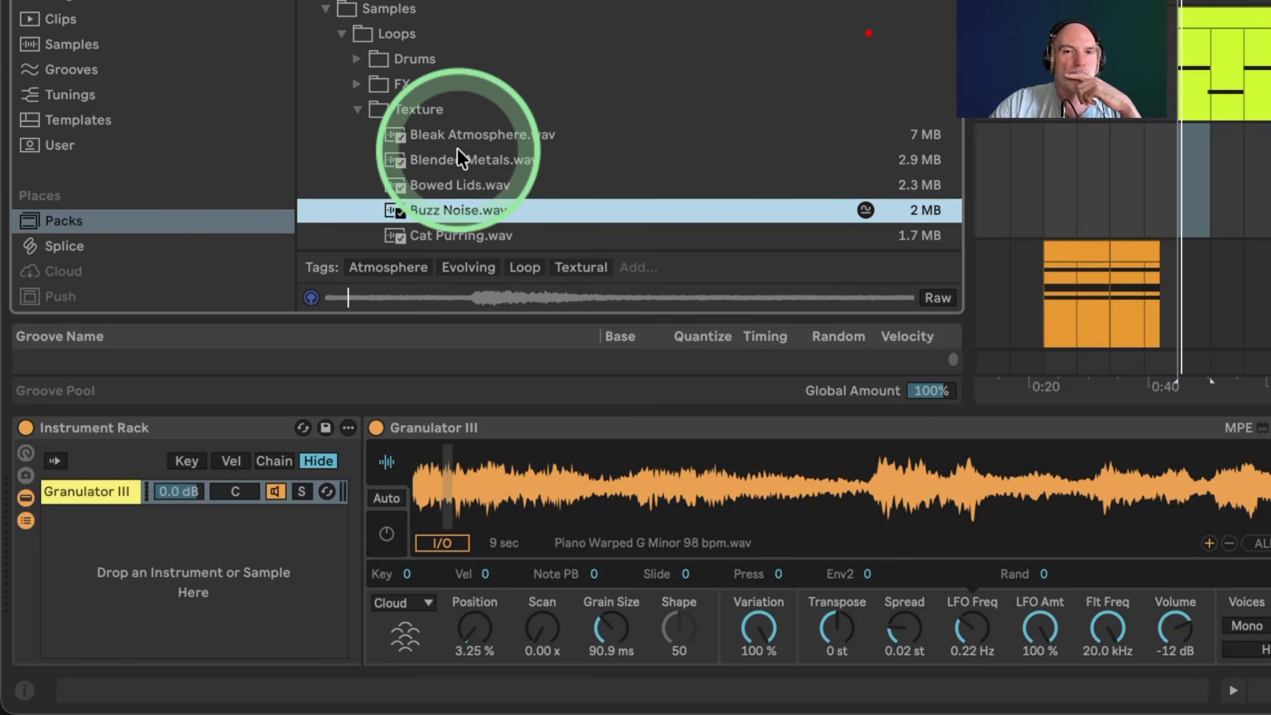
{"action": "scroll", "coordinate": [457, 147], "scroll_direction": "down", "scroll_amount": 4}
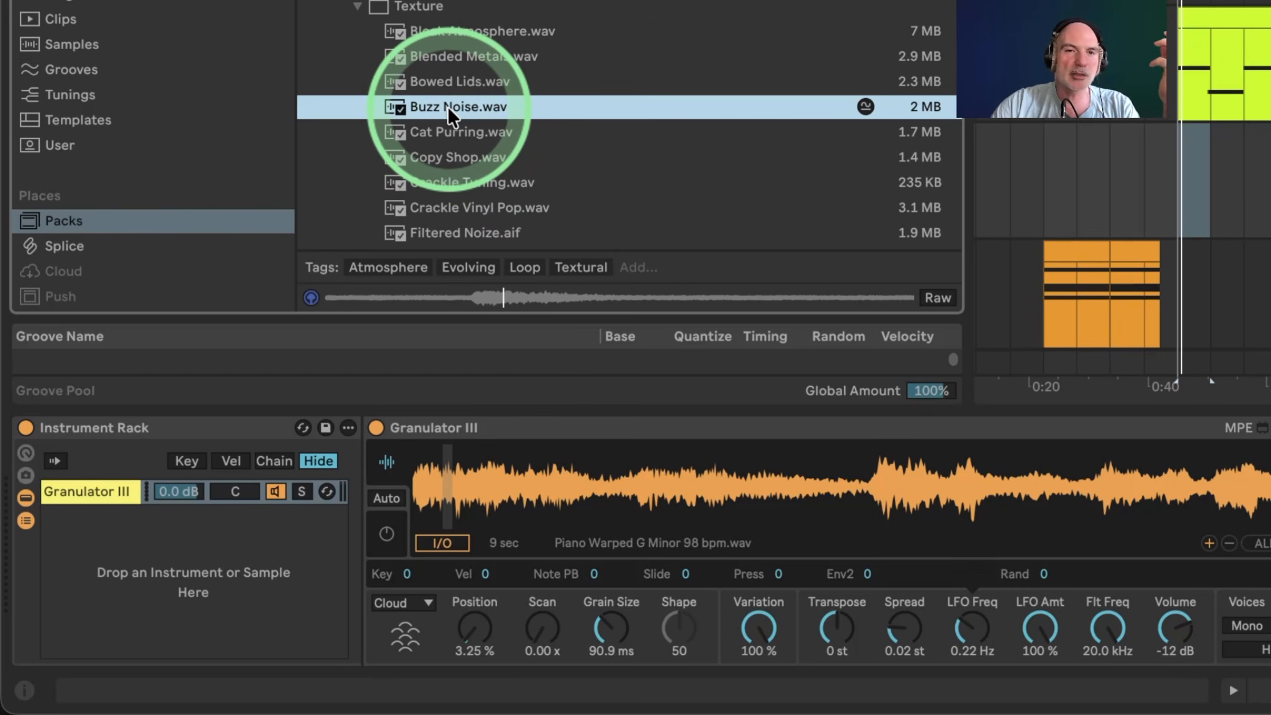
{"action": "key", "text": "Down"}
{"action": "key", "text": "Down"}
{"action": "key", "text": "Down"}
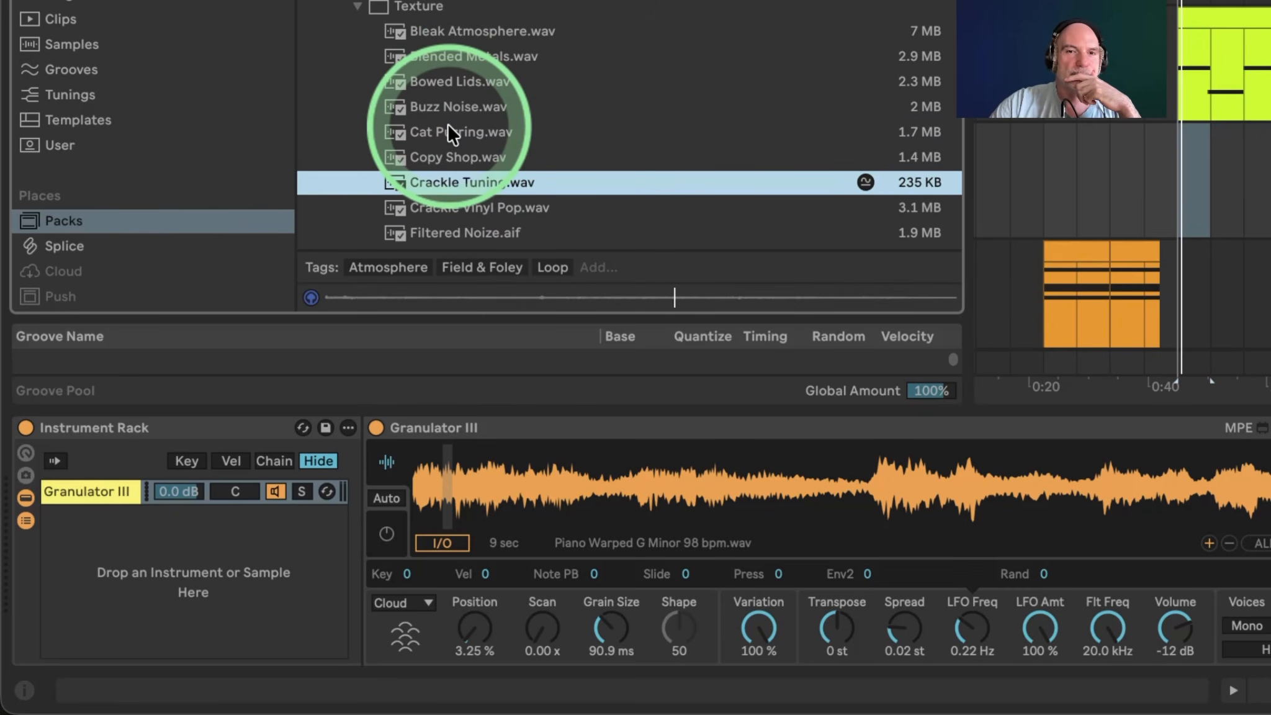
{"action": "key", "text": "Down"}
{"action": "key", "text": "Down"}
{"action": "key", "text": "Down"}
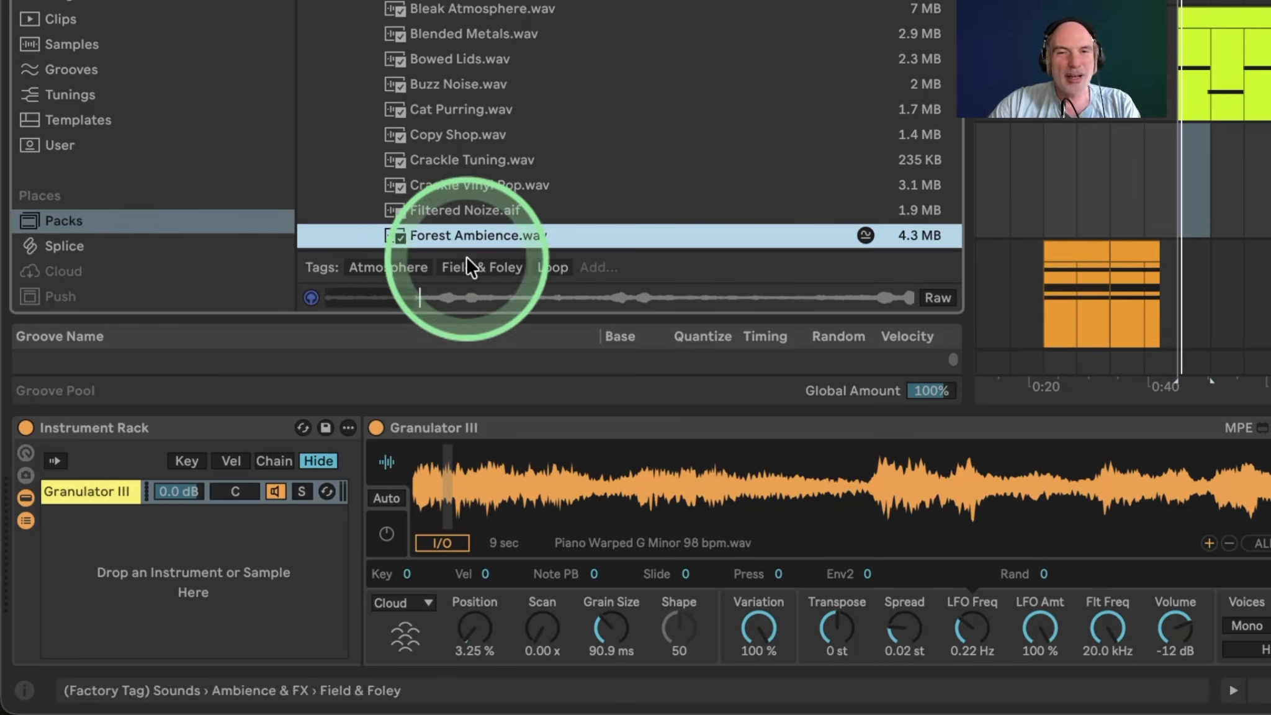
Add Forest Ambience.wav to the Instrument Rack as a second chain and solo that chain
{"action": "left_click_drag", "start_coordinate": [455, 234], "coordinate": [205, 523]}
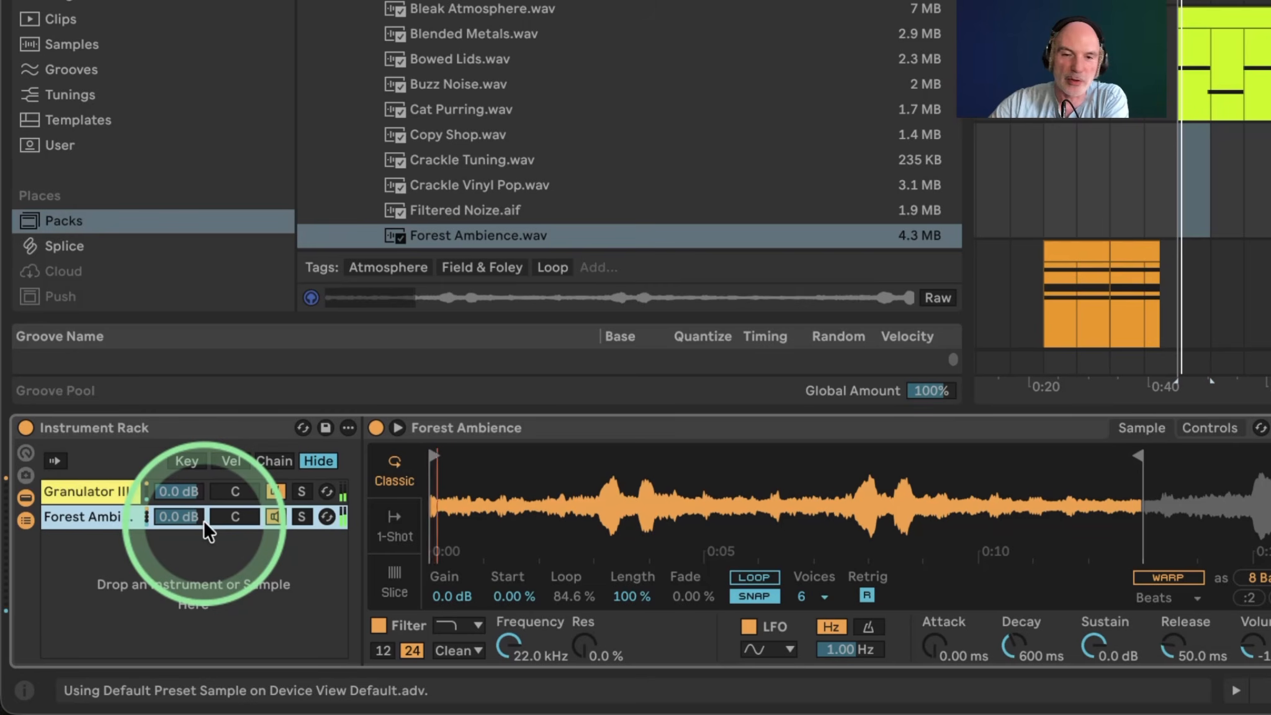
{"action": "left_click", "coordinate": [420, 547]}
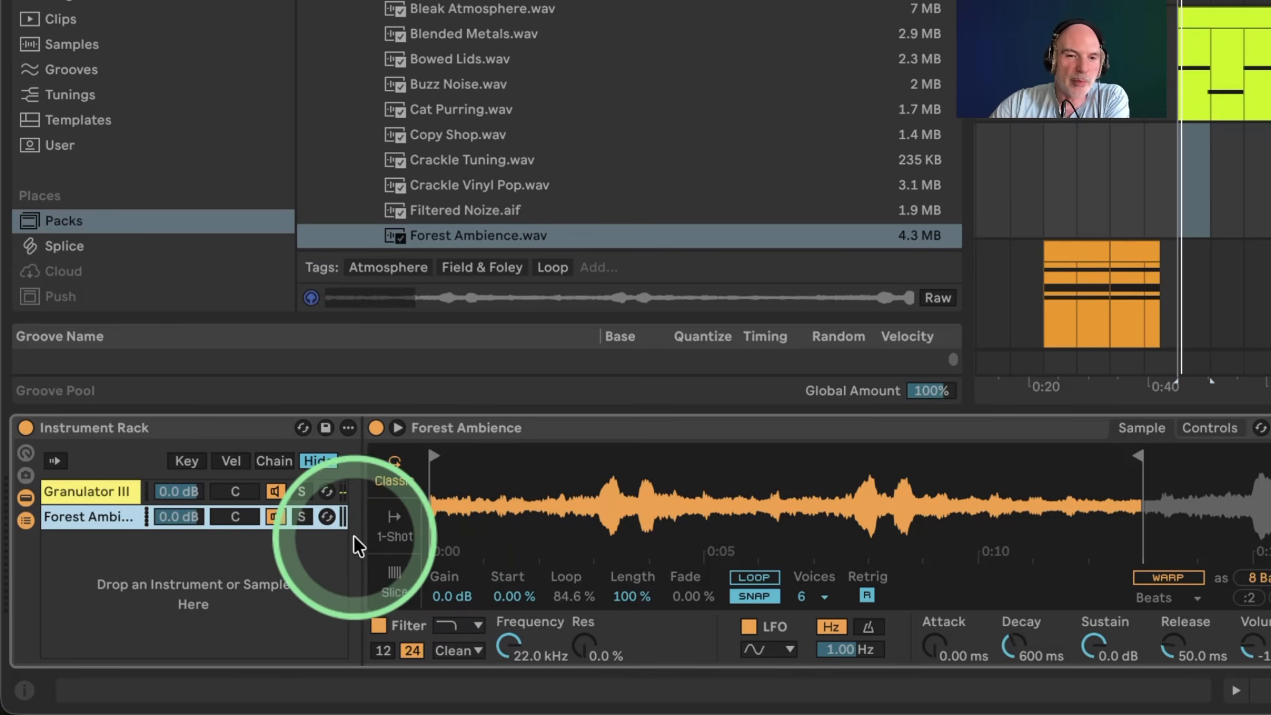
{"action": "left_click", "coordinate": [299, 514]}
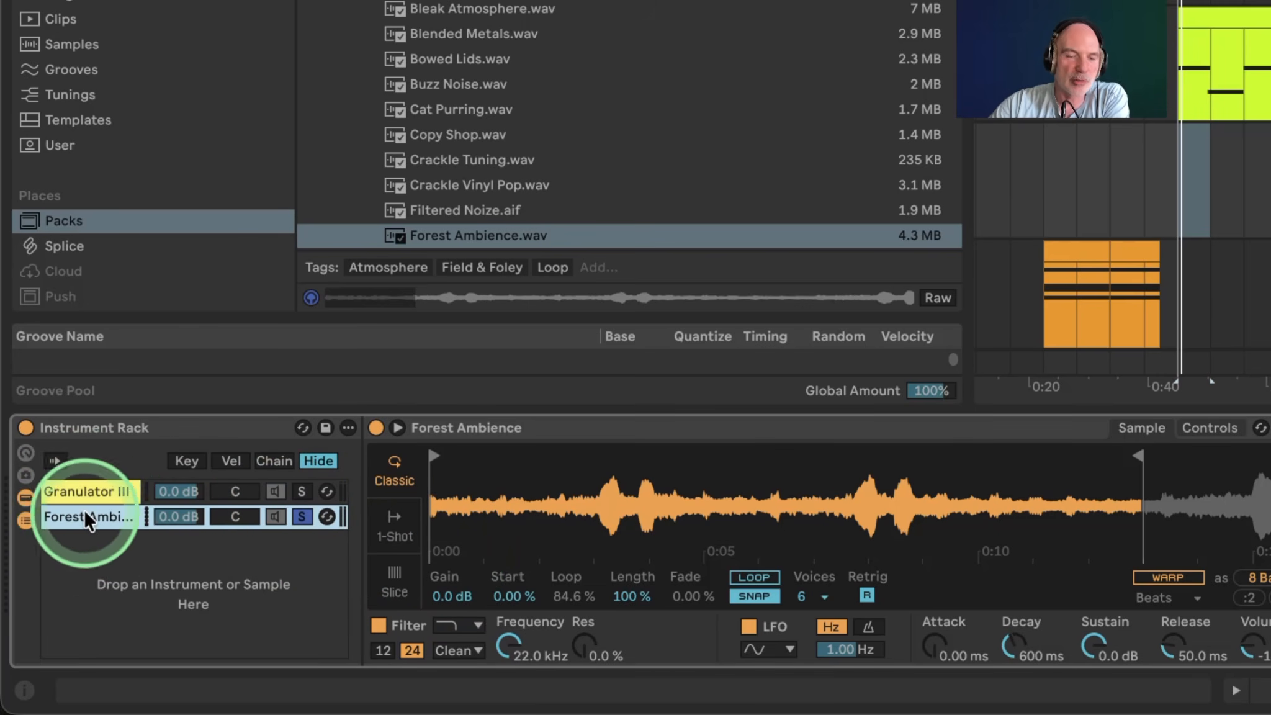
Try Slice mode on the Forest Ambience sampler, return to Classic, and delete the device from its chain
{"action": "left_click", "coordinate": [396, 580]}
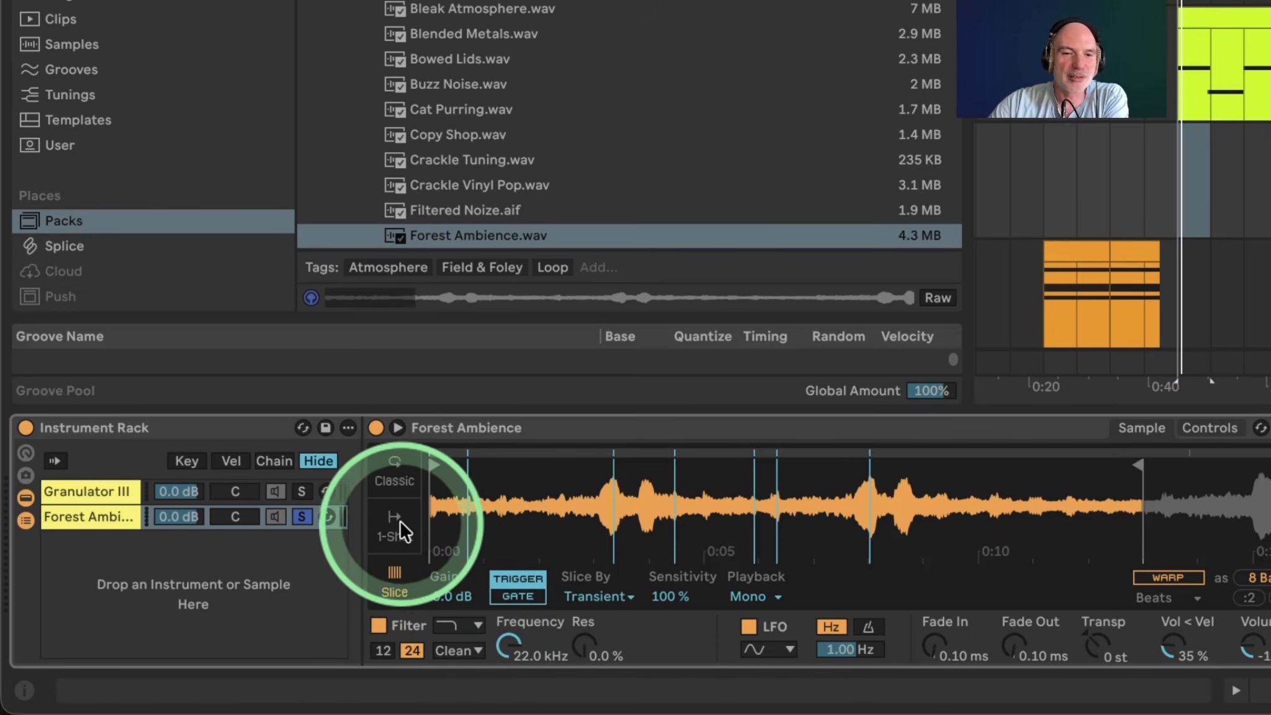
{"action": "left_click", "coordinate": [391, 487]}
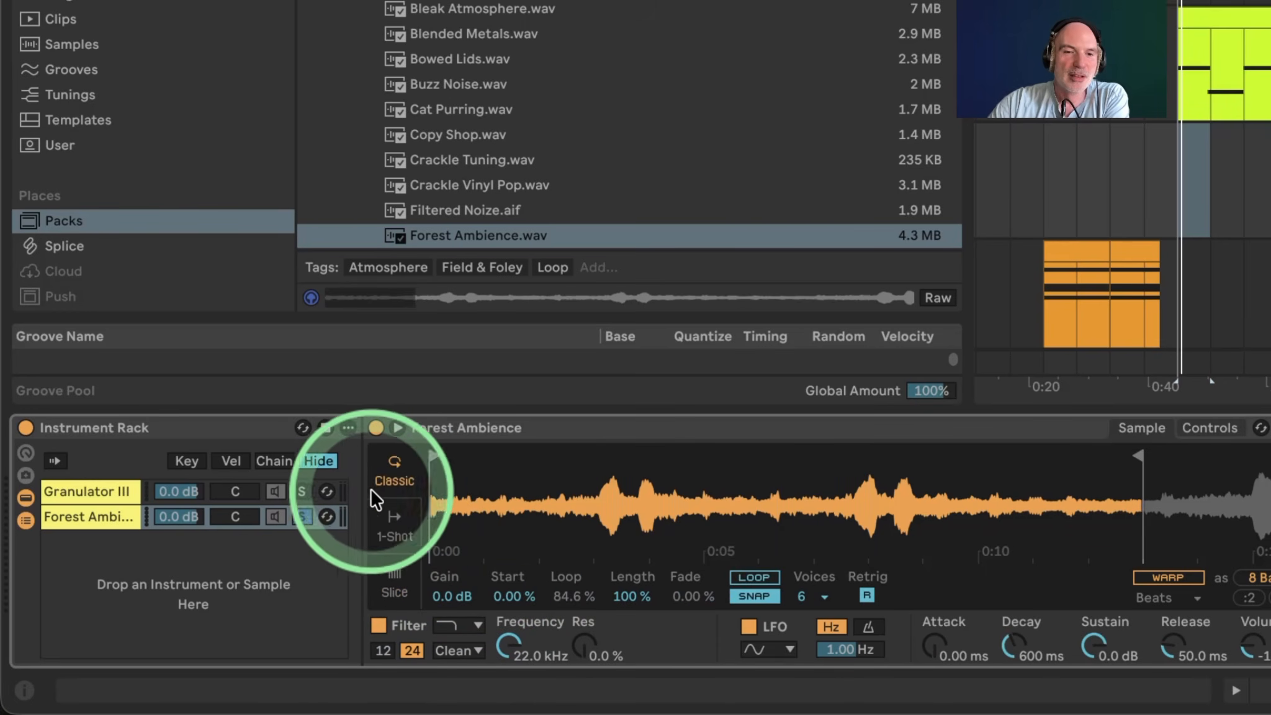
{"action": "left_click", "coordinate": [490, 426]}
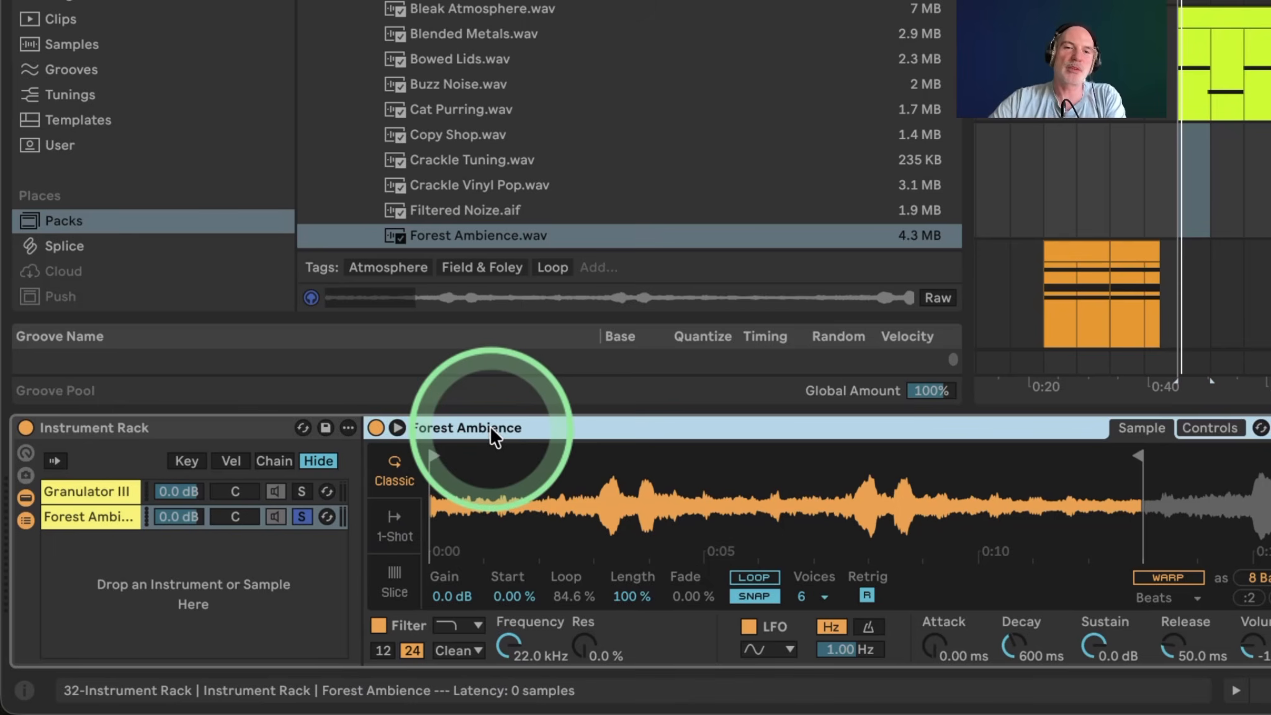
{"action": "key", "text": "Delete"}
Load Granulator III into the empty second chain, add another as a third chain, and select the second chain
{"action": "scroll", "coordinate": [177, 183], "scroll_direction": "up", "scroll_amount": 5}
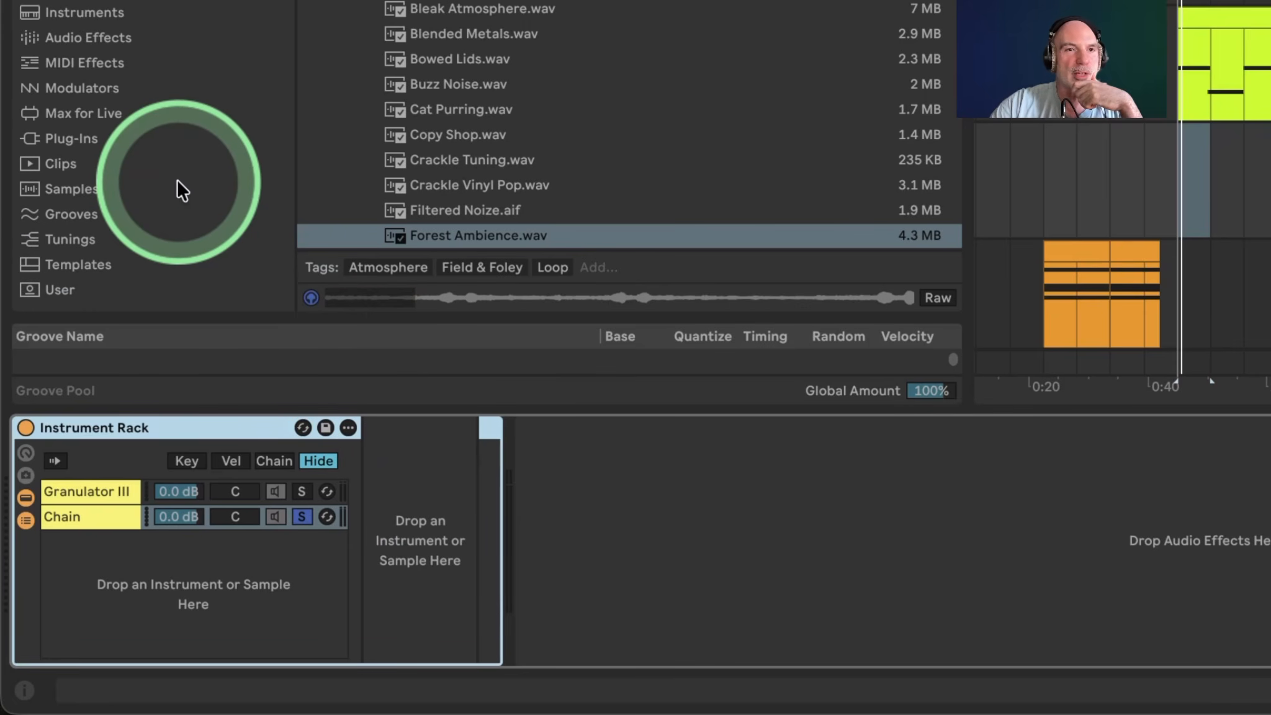
{"action": "left_click", "coordinate": [83, 13]}
{"action": "left_click_drag", "start_coordinate": [381, 122], "coordinate": [391, 506]}
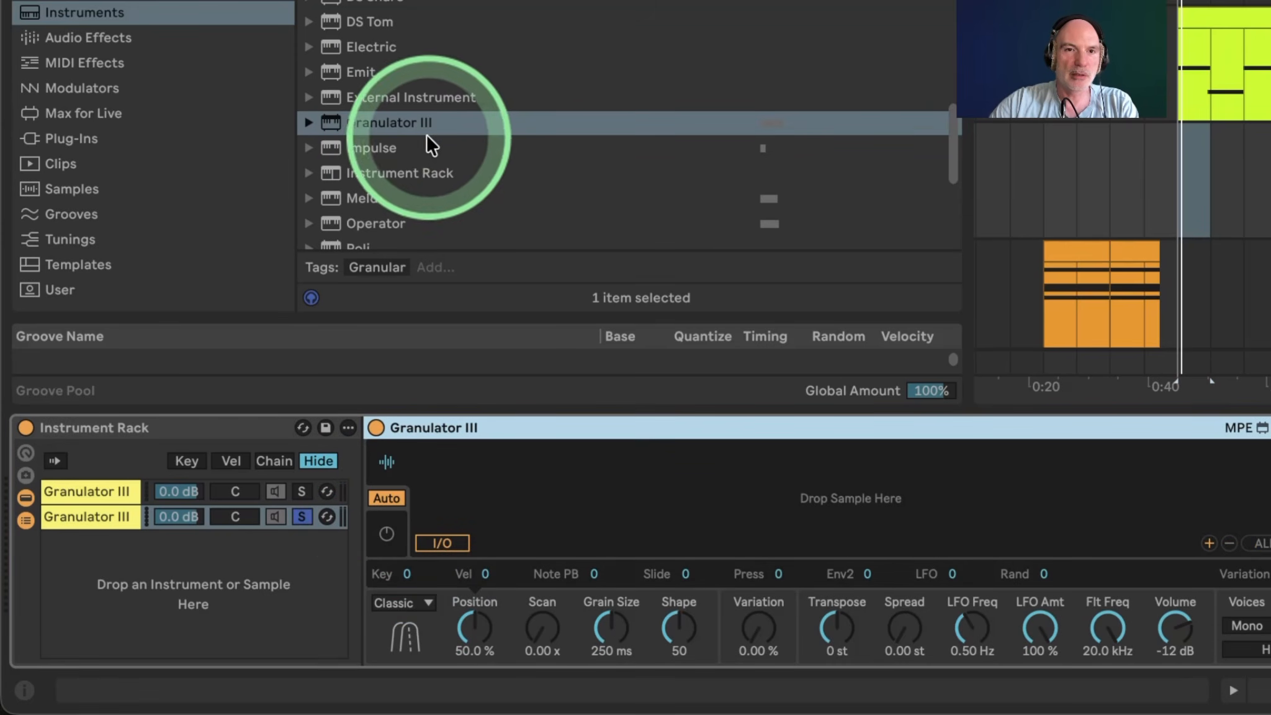
{"action": "left_click_drag", "start_coordinate": [399, 120], "coordinate": [181, 562]}
{"action": "left_click", "coordinate": [125, 515]}
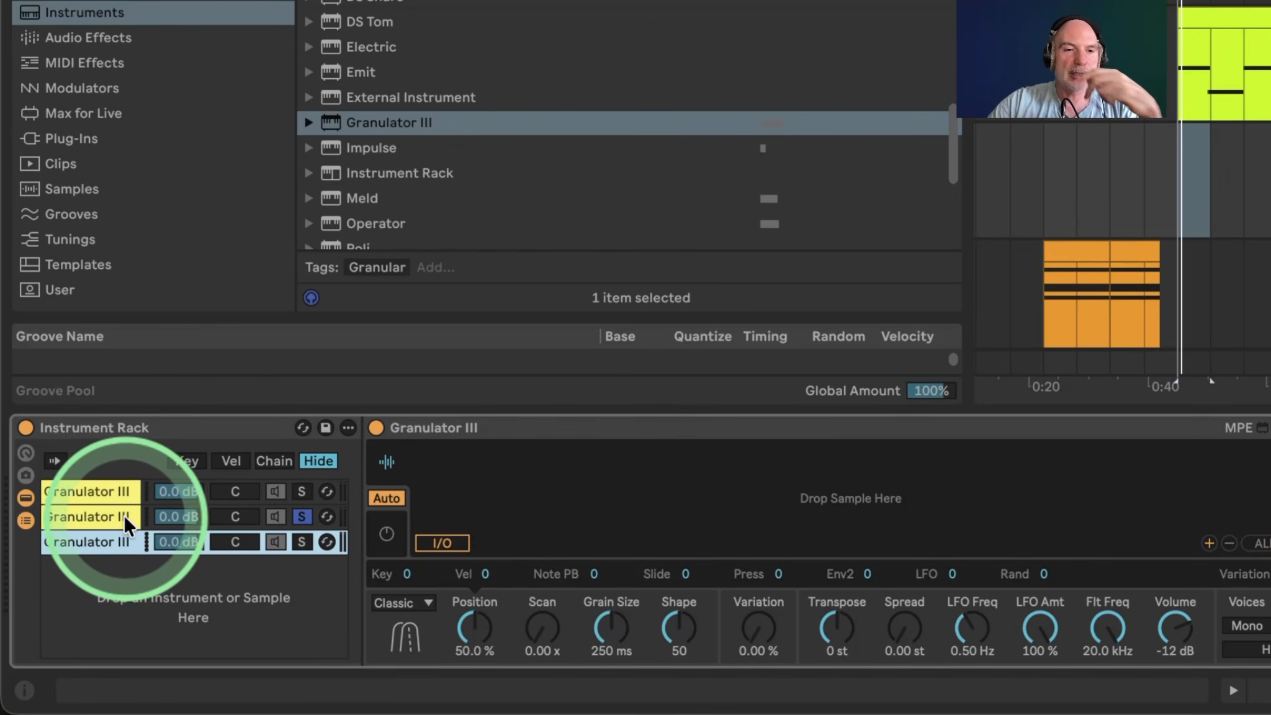
{"action": "left_click", "coordinate": [412, 470]}
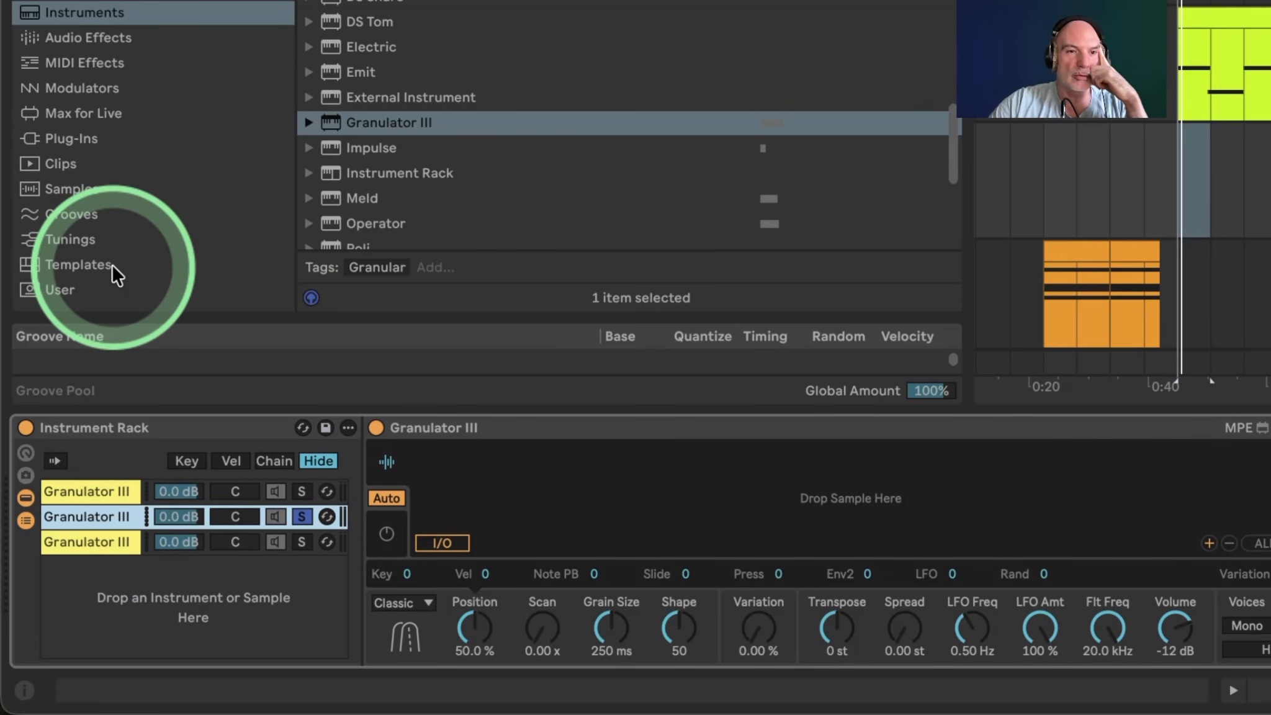
Load Forest Ambience.wav from the packs into the second chain's Granulator III
{"action": "scroll", "coordinate": [93, 248], "scroll_direction": "down", "scroll_amount": 5}
{"action": "left_click", "coordinate": [58, 187]}
{"action": "left_click_drag", "start_coordinate": [468, 200], "coordinate": [522, 516]}
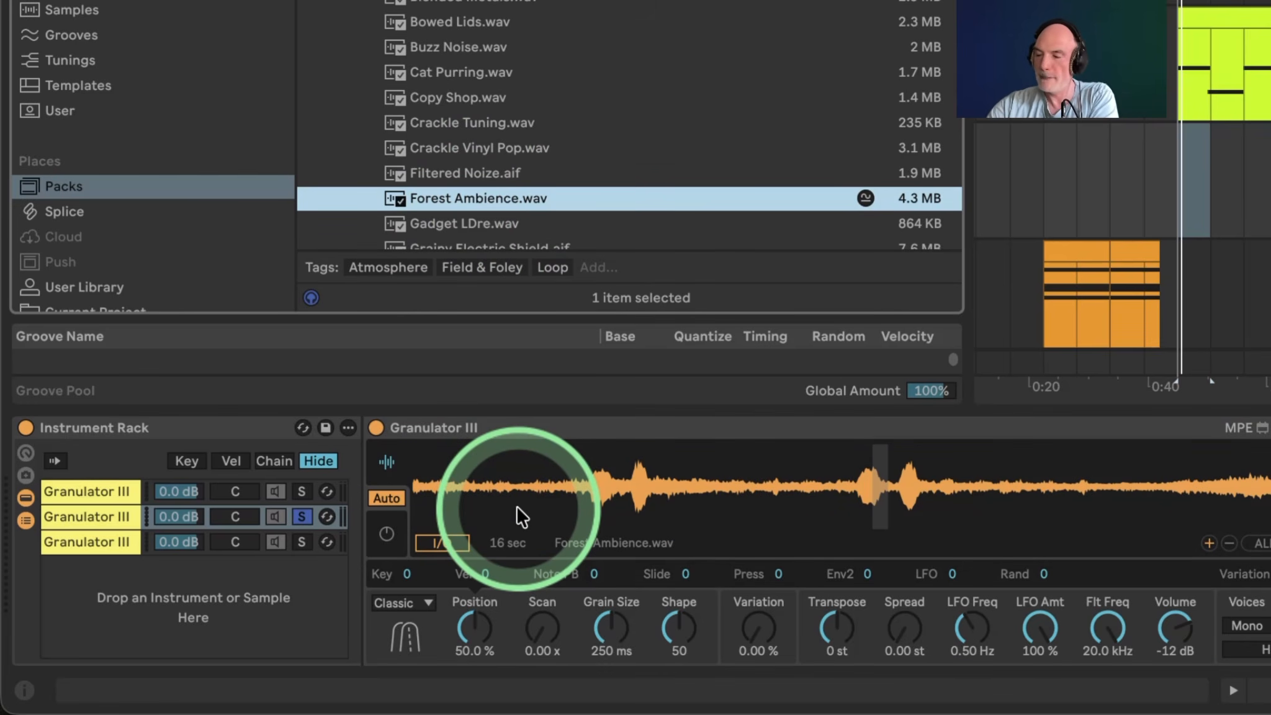
Set the second Granulator's Transpose key tracking to 0 and show its sample waveform again
{"action": "left_click", "coordinate": [415, 542]}
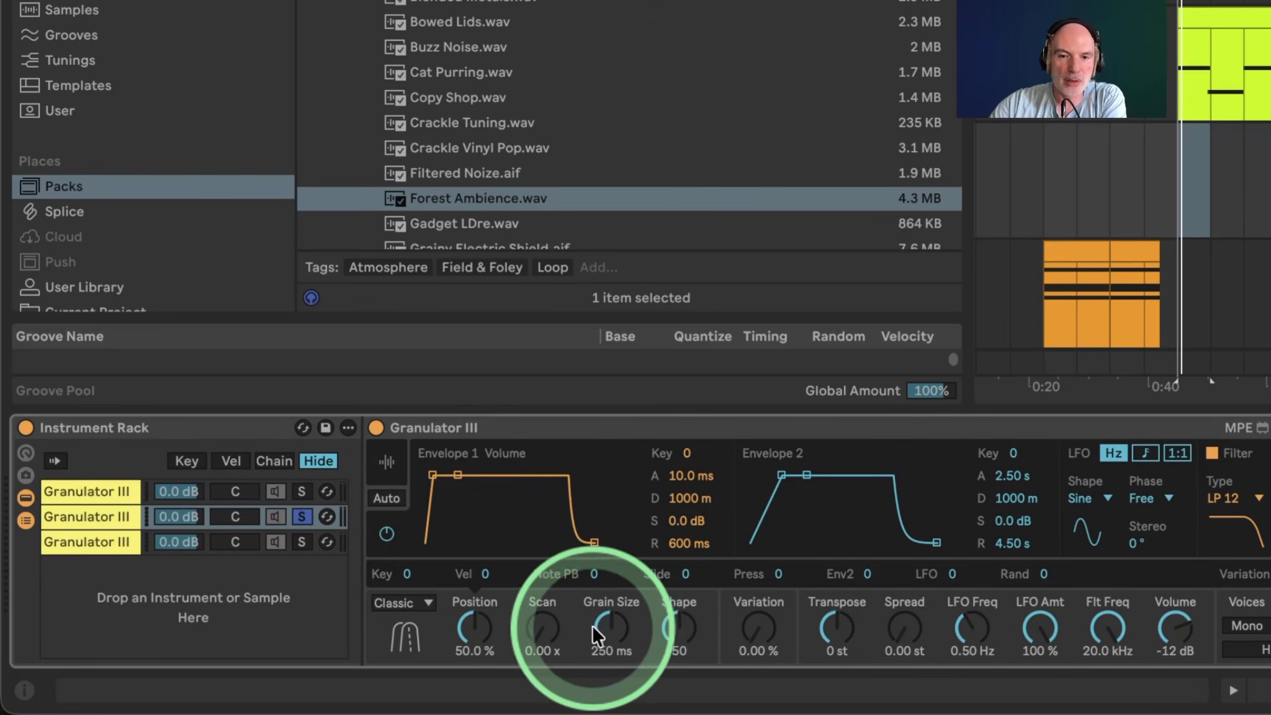
{"action": "left_click", "coordinate": [833, 625]}
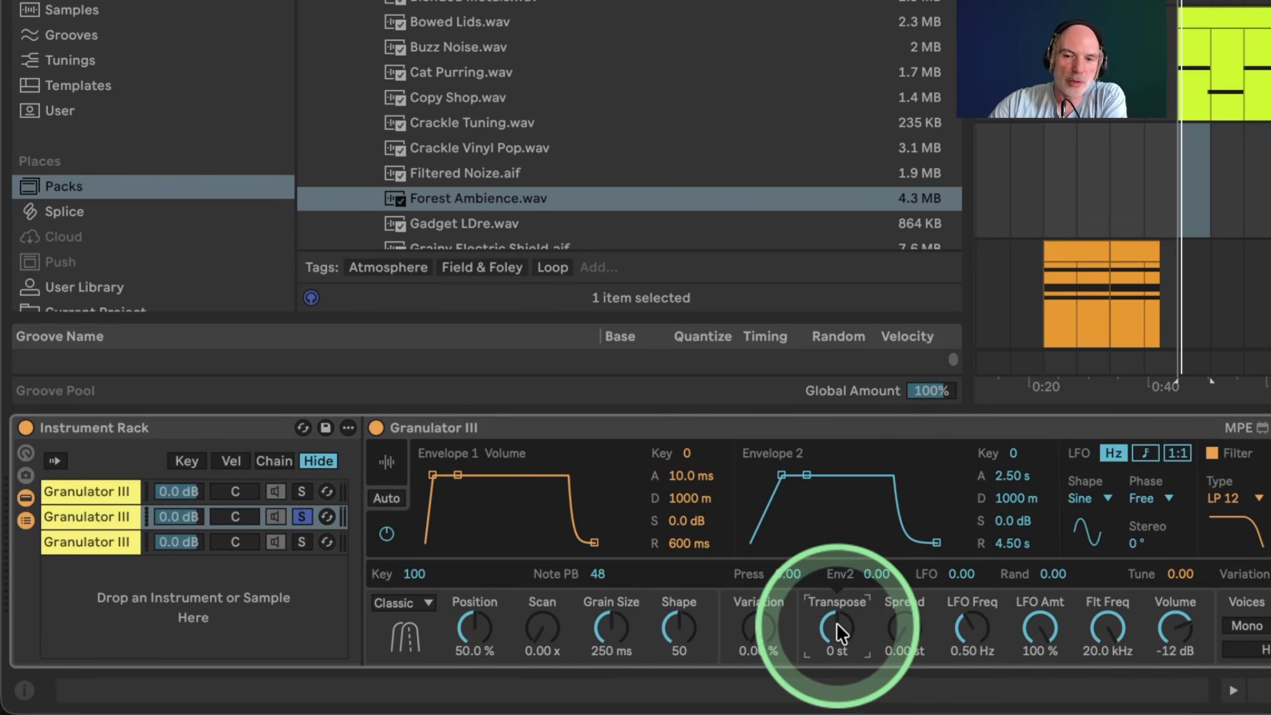
{"action": "left_click", "coordinate": [409, 578]}
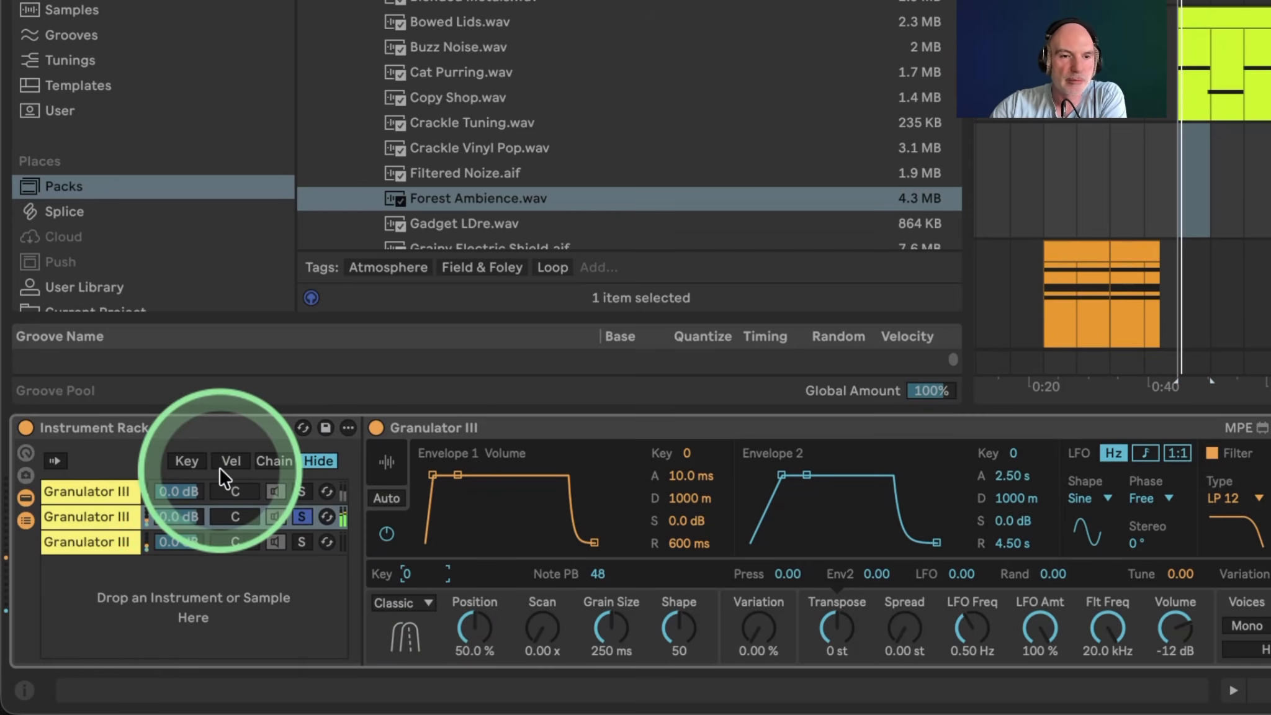
{"action": "left_click", "coordinate": [76, 513]}
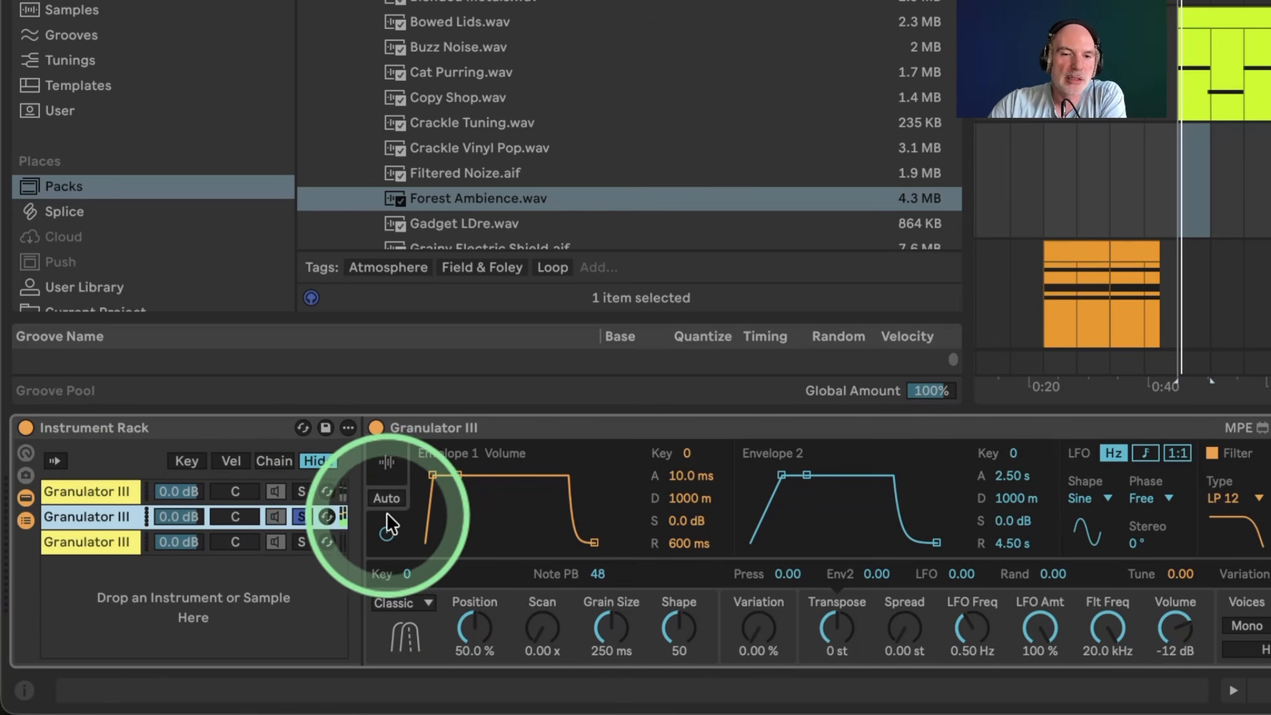
{"action": "left_click", "coordinate": [386, 467]}
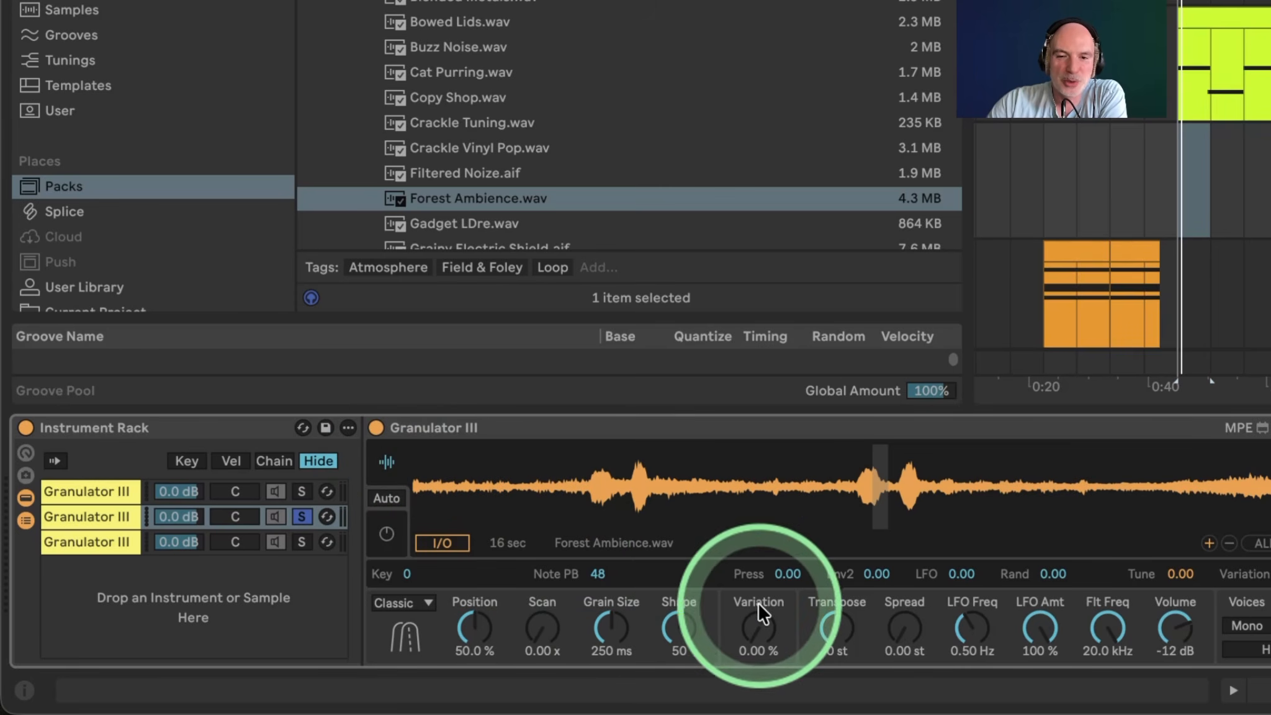
Switch the second Granulator to Cloud mode and raise its grain Density to 20
{"action": "left_click", "coordinate": [402, 603]}
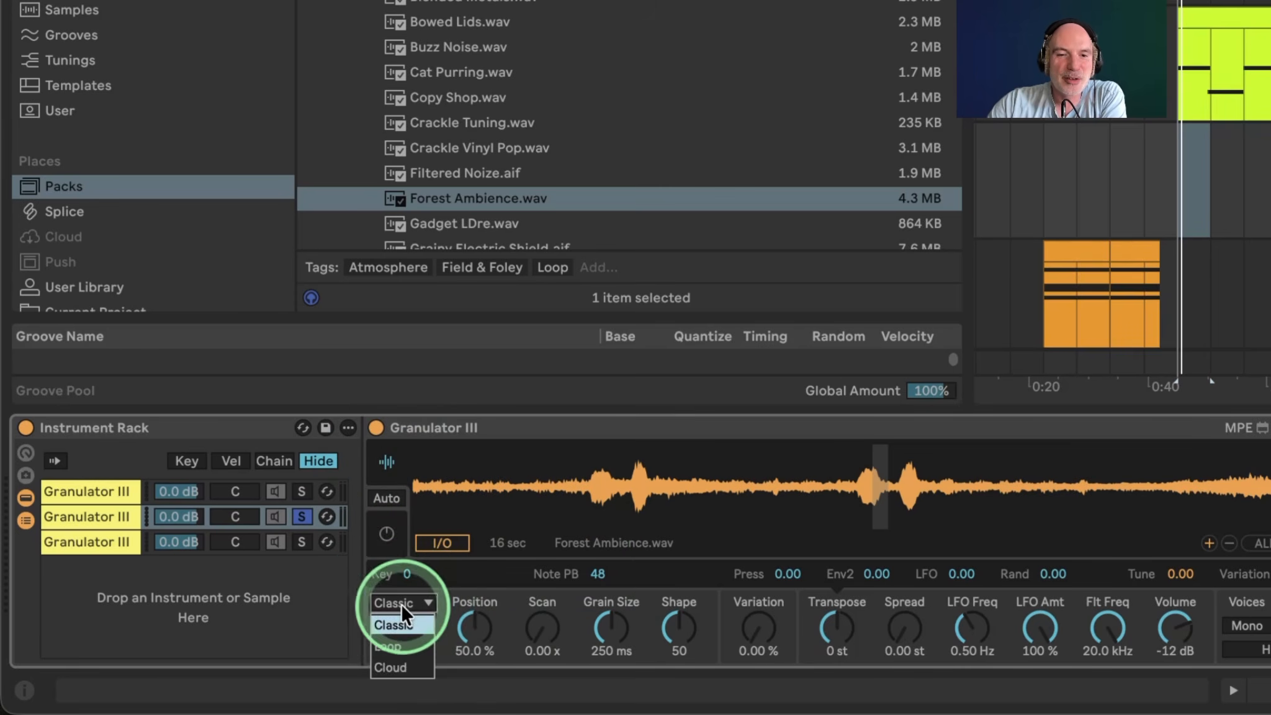
{"action": "left_click", "coordinate": [399, 655]}
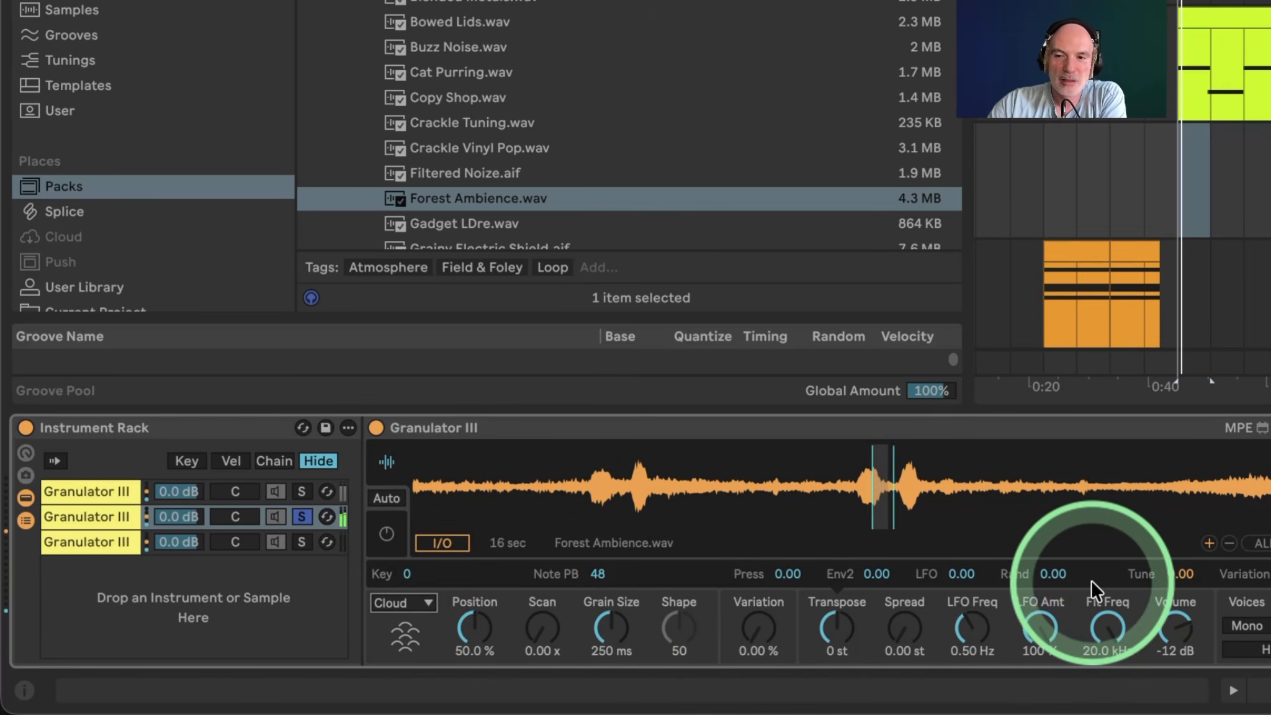
{"action": "left_click", "coordinate": [604, 625]}
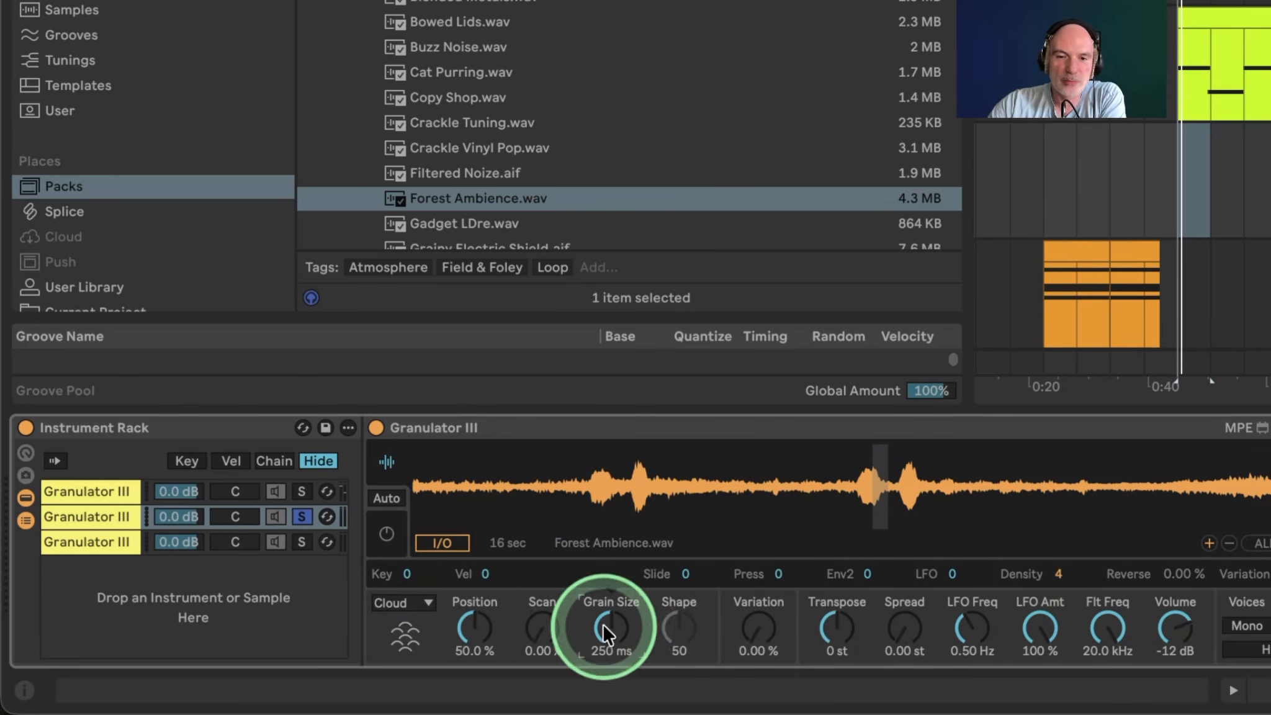
{"action": "left_click_drag", "start_coordinate": [1063, 580], "coordinate": [998, 393]}
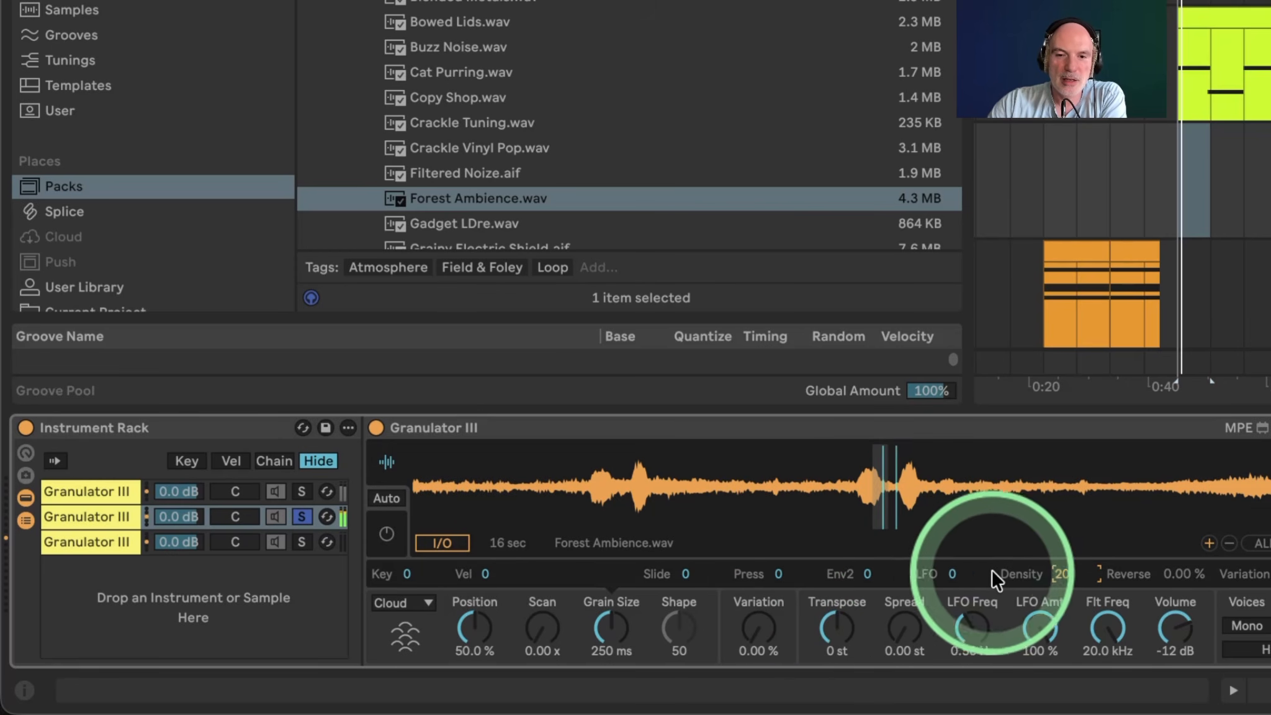
Set the second Granulator's Variation to 79.2 %, with a position variation of 1.97 s and a volume variation of 2.3 dB
{"action": "left_click_drag", "start_coordinate": [513, 633], "coordinate": [497, 586]}
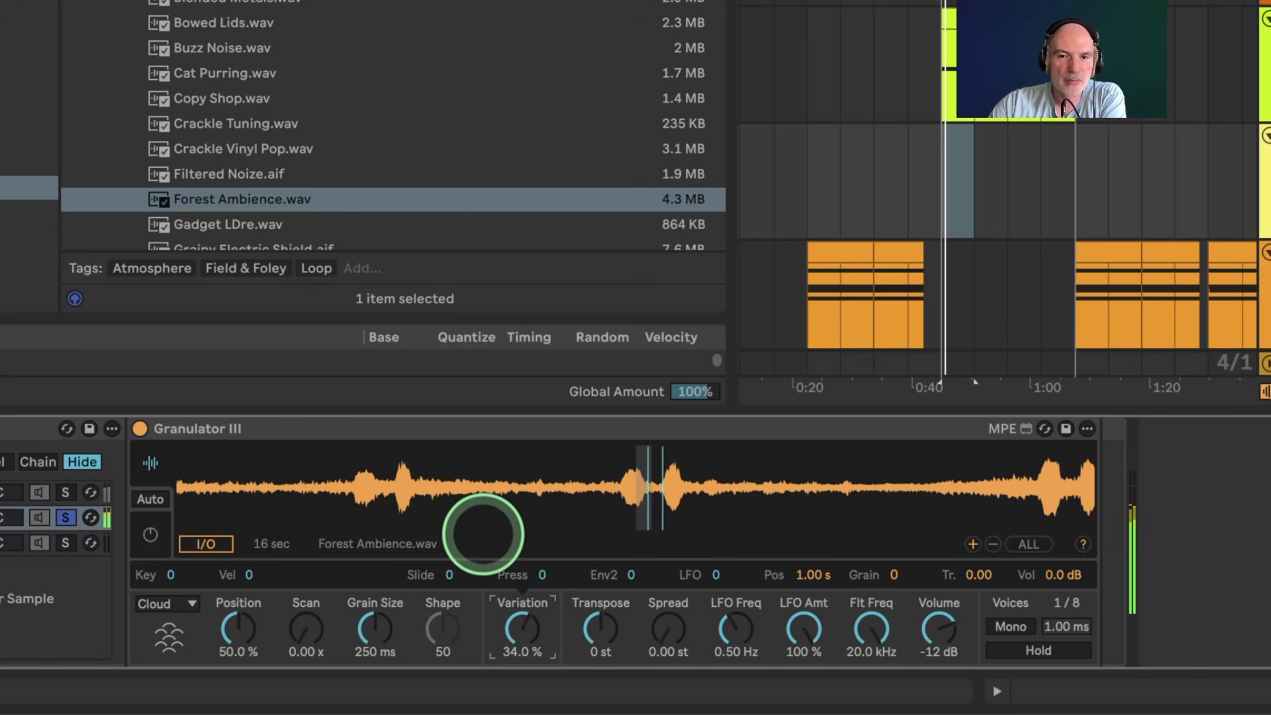
{"action": "left_click_drag", "start_coordinate": [474, 494], "coordinate": [470, 483]}
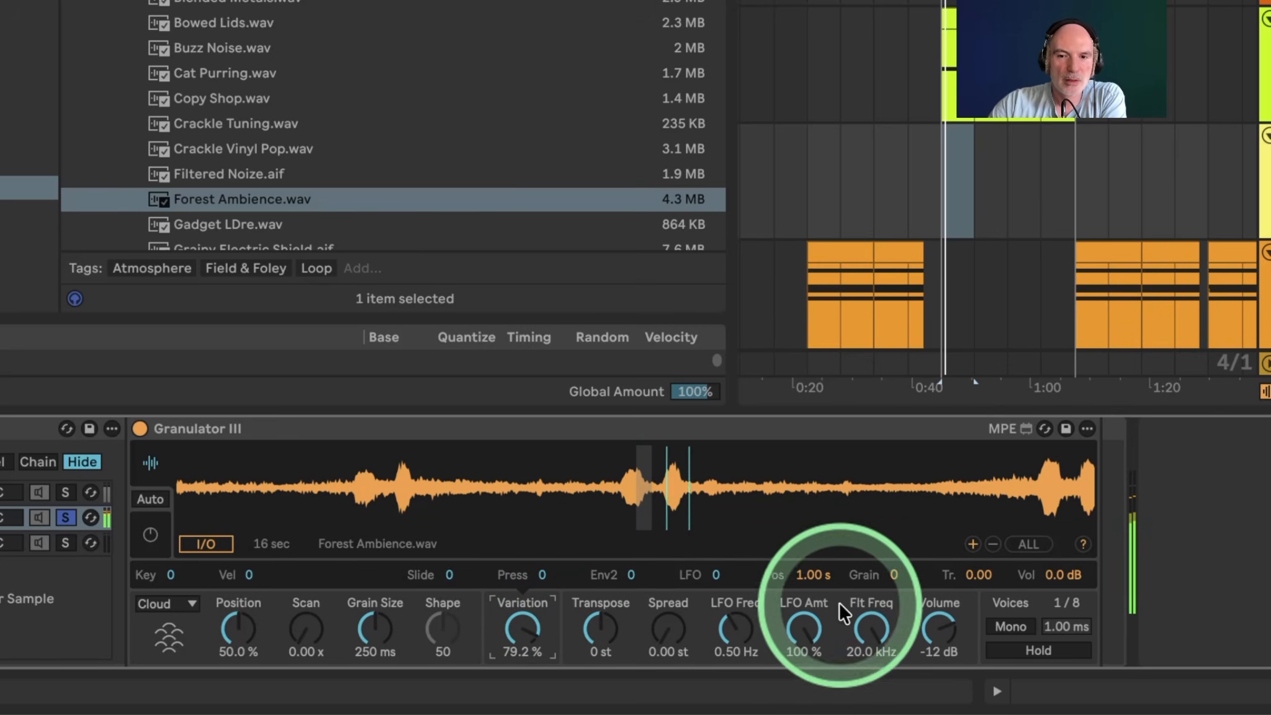
{"action": "left_click_drag", "start_coordinate": [820, 579], "coordinate": [809, 546]}
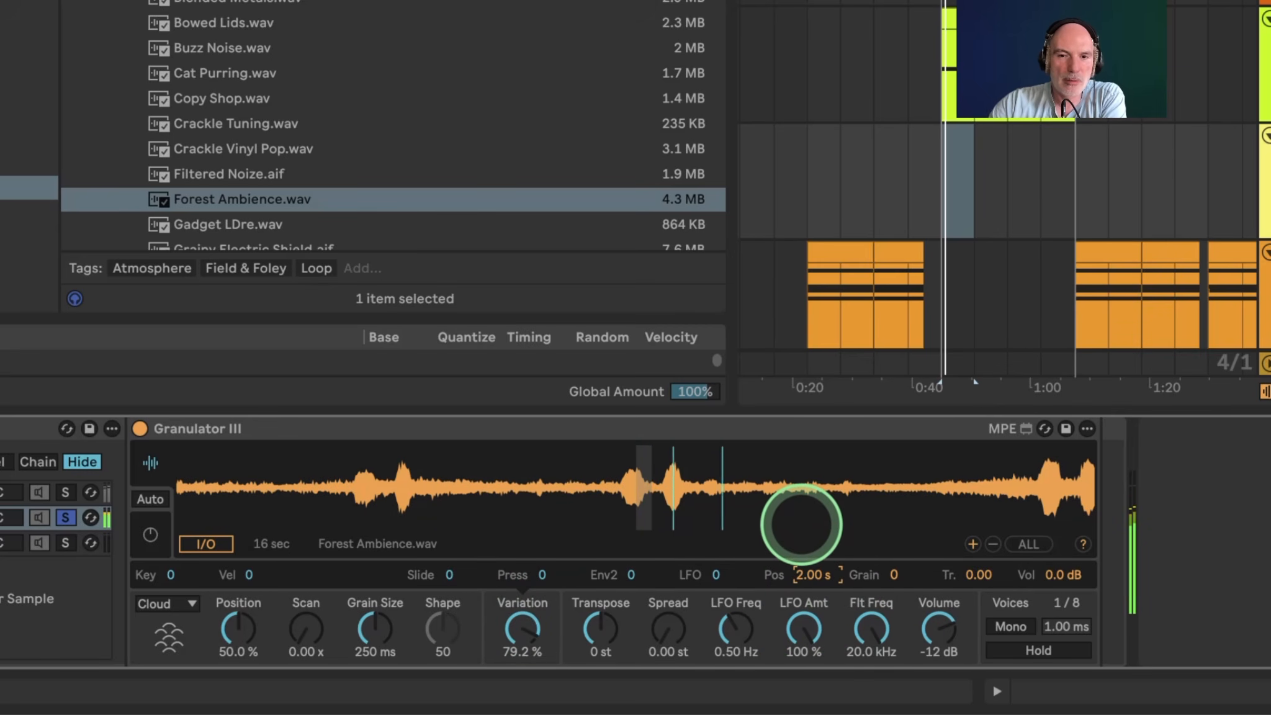
{"action": "left_click_drag", "start_coordinate": [821, 584], "coordinate": [801, 499]}
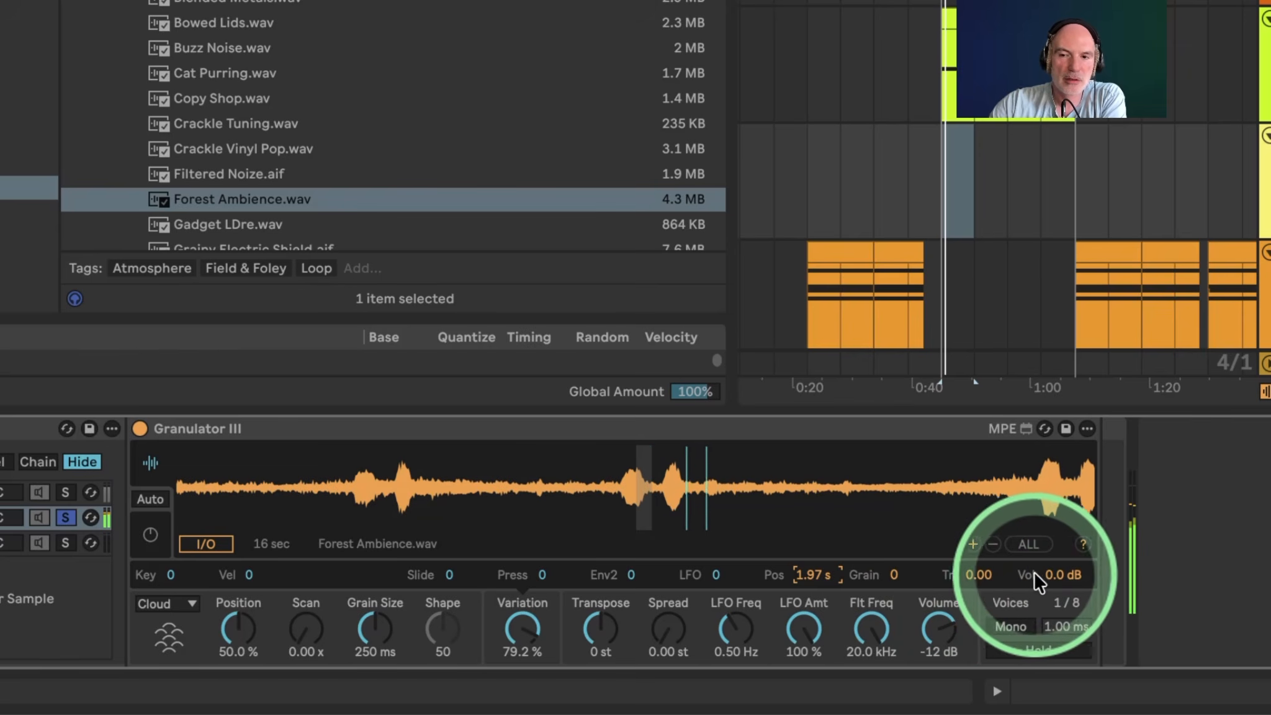
{"action": "left_click_drag", "start_coordinate": [1069, 575], "coordinate": [1060, 539]}
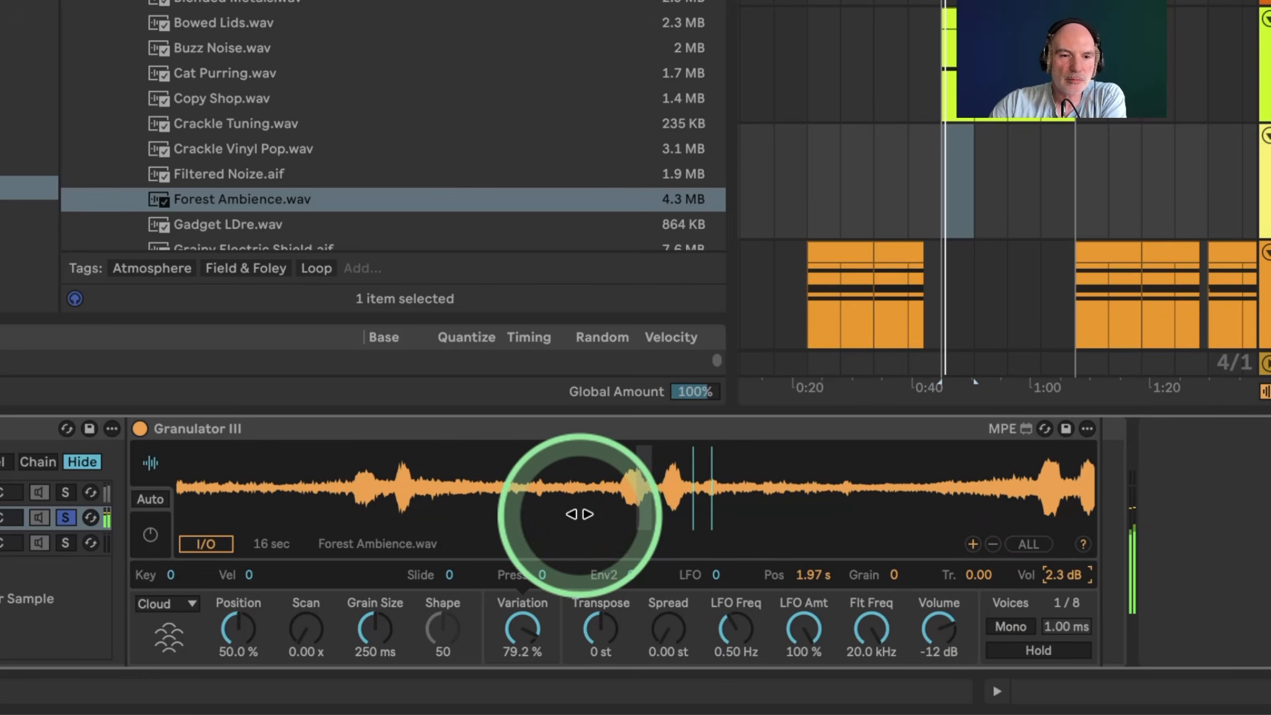
Try an earlier grain position in the forest sample, then set Position to 49.2 %
{"action": "left_click", "coordinate": [239, 627]}
{"action": "left_click_drag", "start_coordinate": [239, 626], "coordinate": [239, 646]}
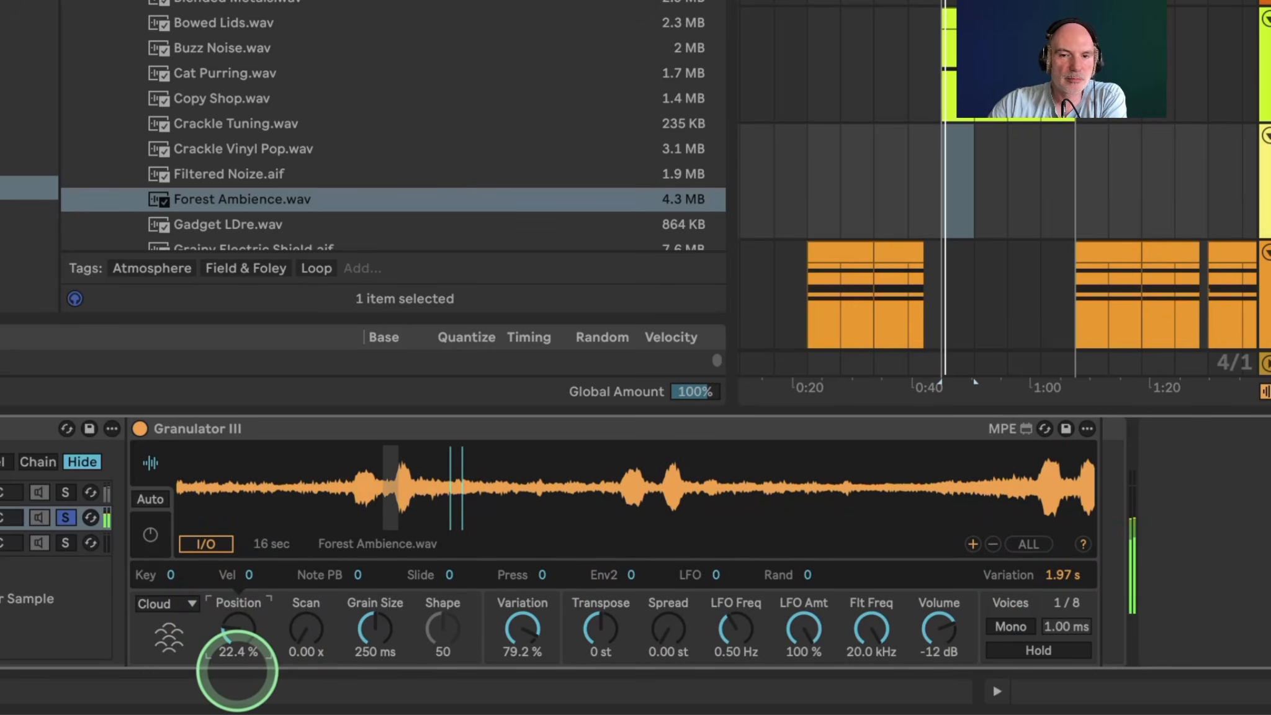
{"action": "left_click_drag", "start_coordinate": [237, 671], "coordinate": [236, 618]}
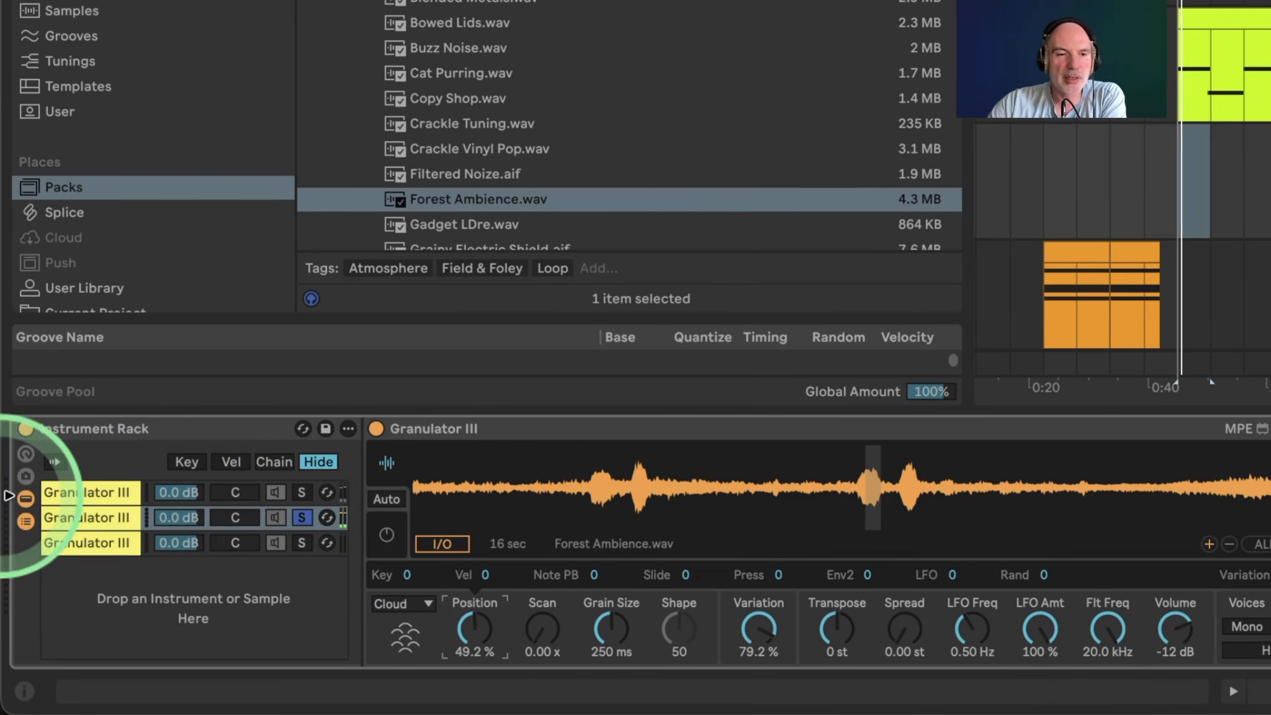
Lower the second chain's volume to -7.7 dB and solo that chain
{"action": "left_click", "coordinate": [66, 517]}
{"action": "mouse_move", "coordinate": [187, 518]}
{"action": "left_mouse_down"}
{"action": "mouse_move", "coordinate": [187, 534]}
{"action": "mouse_move", "coordinate": [186, 515]}
{"action": "left_mouse_up"}
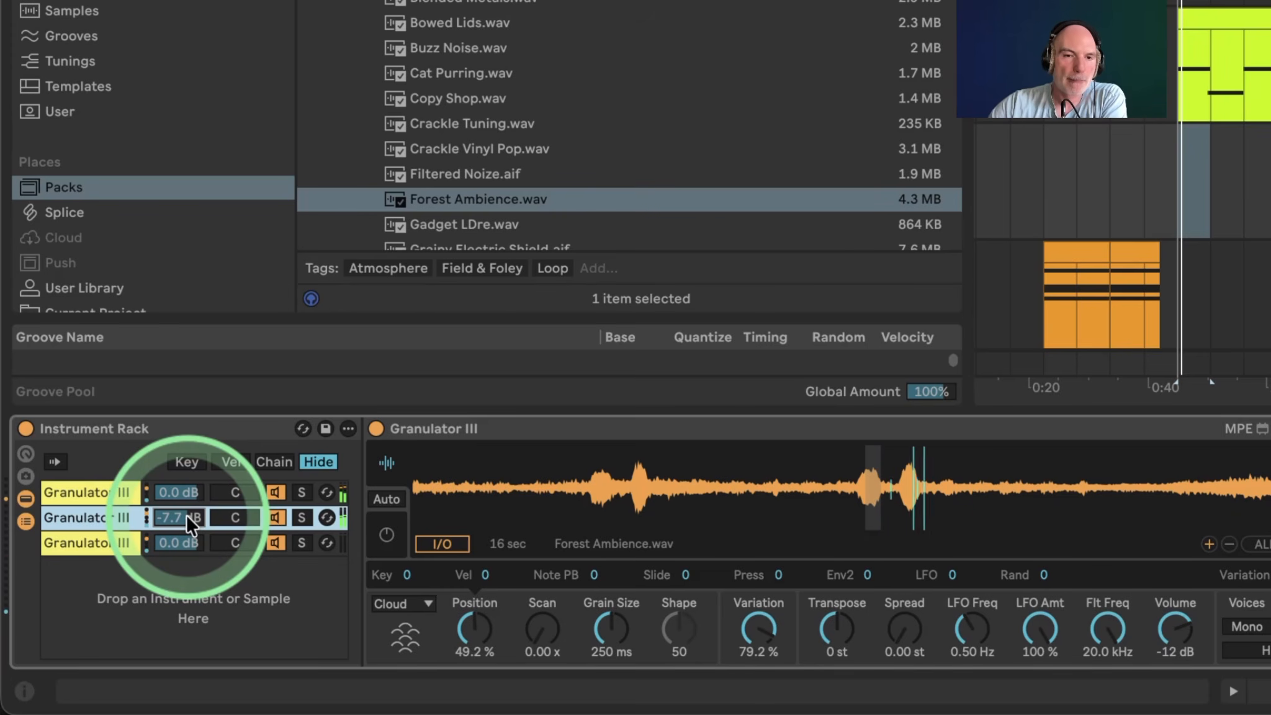
{"action": "left_click", "coordinate": [302, 516]}
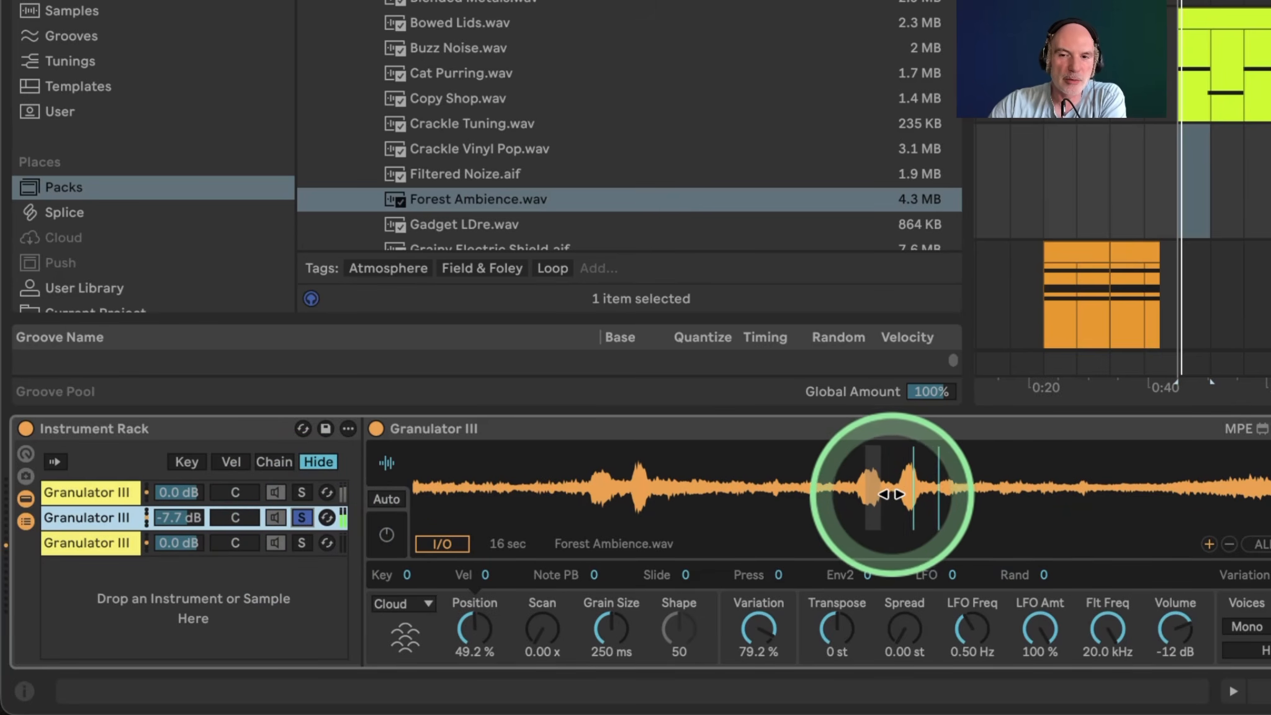
Set the second Granulator's LFO shape to Rand, modulate Position by the LFO at 100, and return to the sample waveform
{"action": "left_click", "coordinate": [386, 523]}
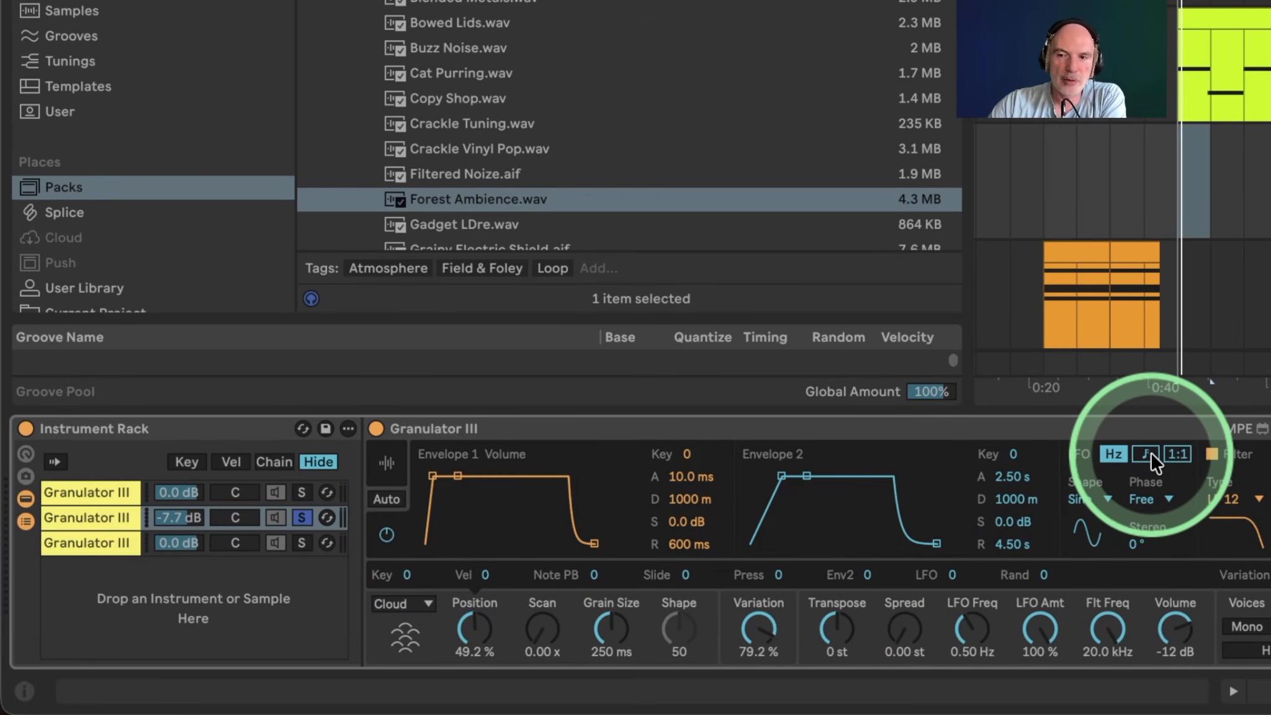
{"action": "left_click", "coordinate": [1107, 497]}
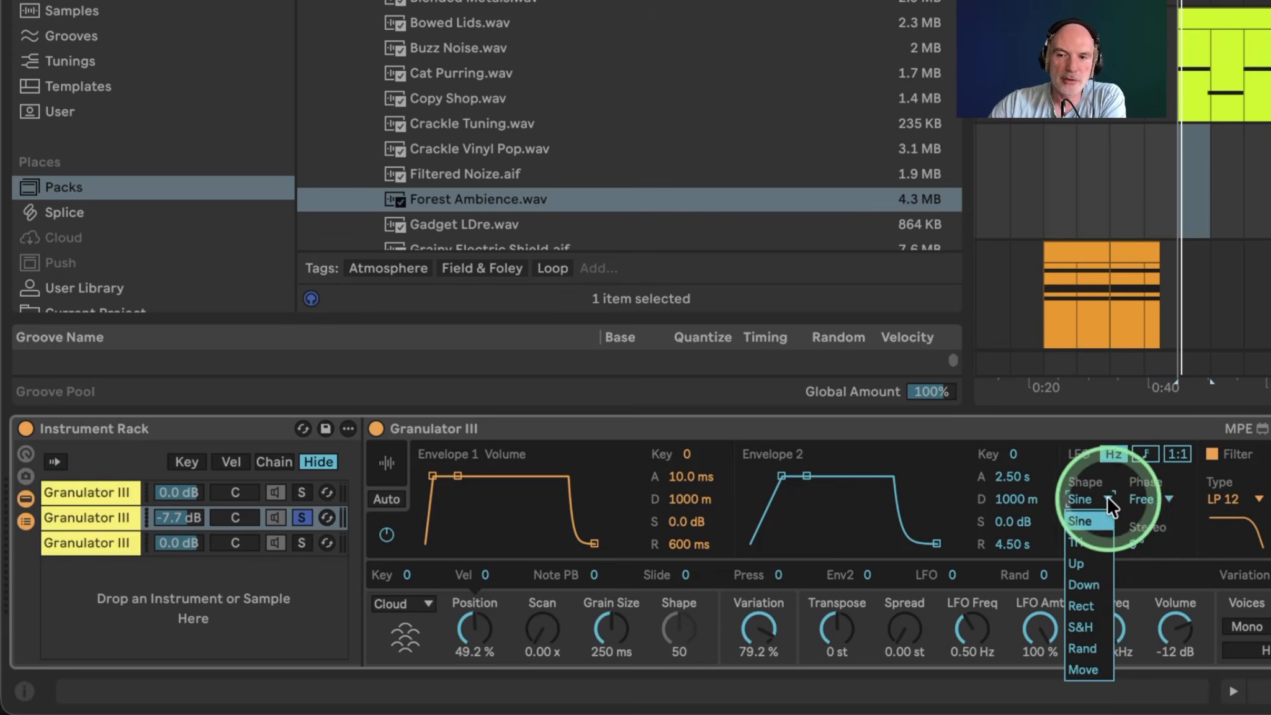
{"action": "left_click", "coordinate": [1087, 647]}
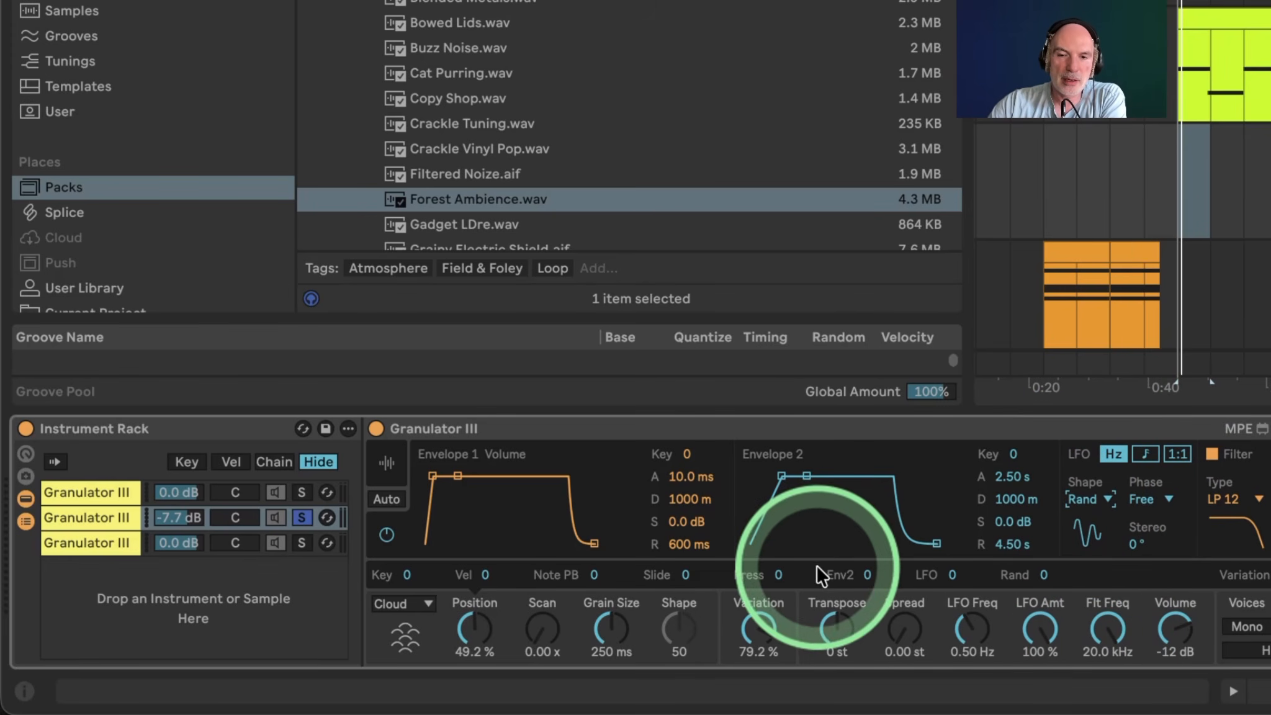
{"action": "left_click", "coordinate": [471, 627]}
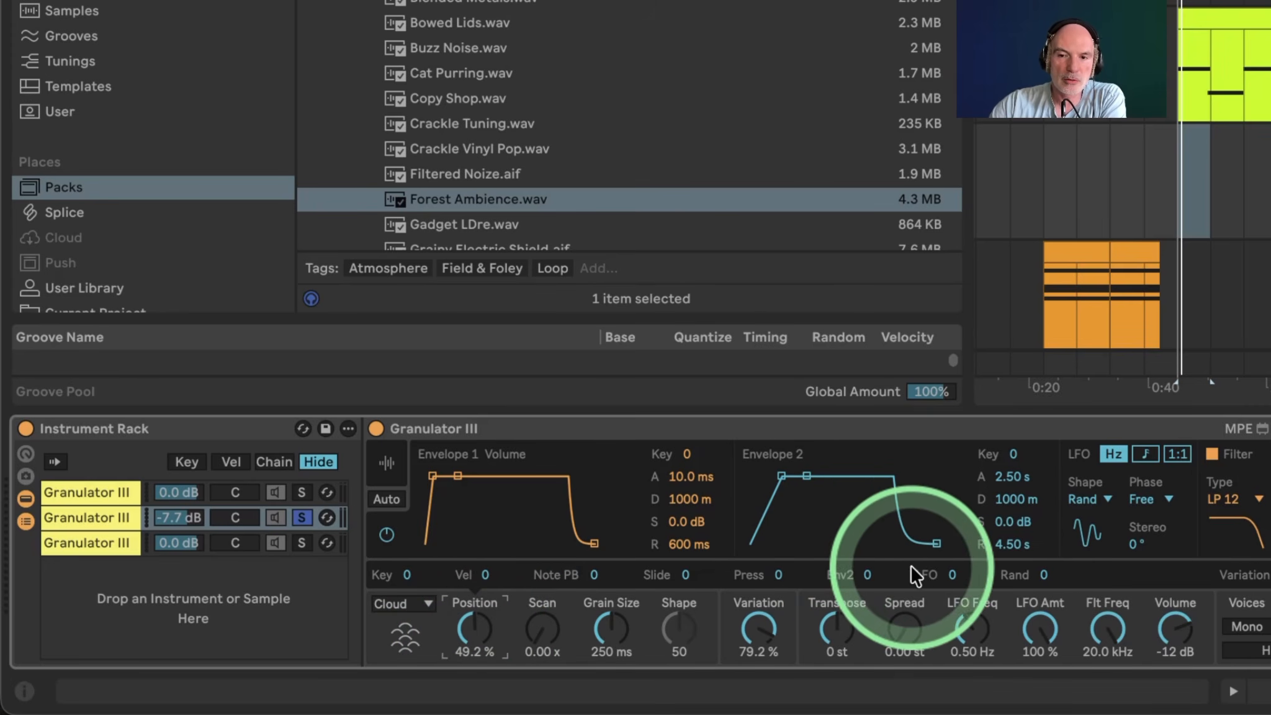
{"action": "left_click_drag", "start_coordinate": [952, 575], "coordinate": [846, 174]}
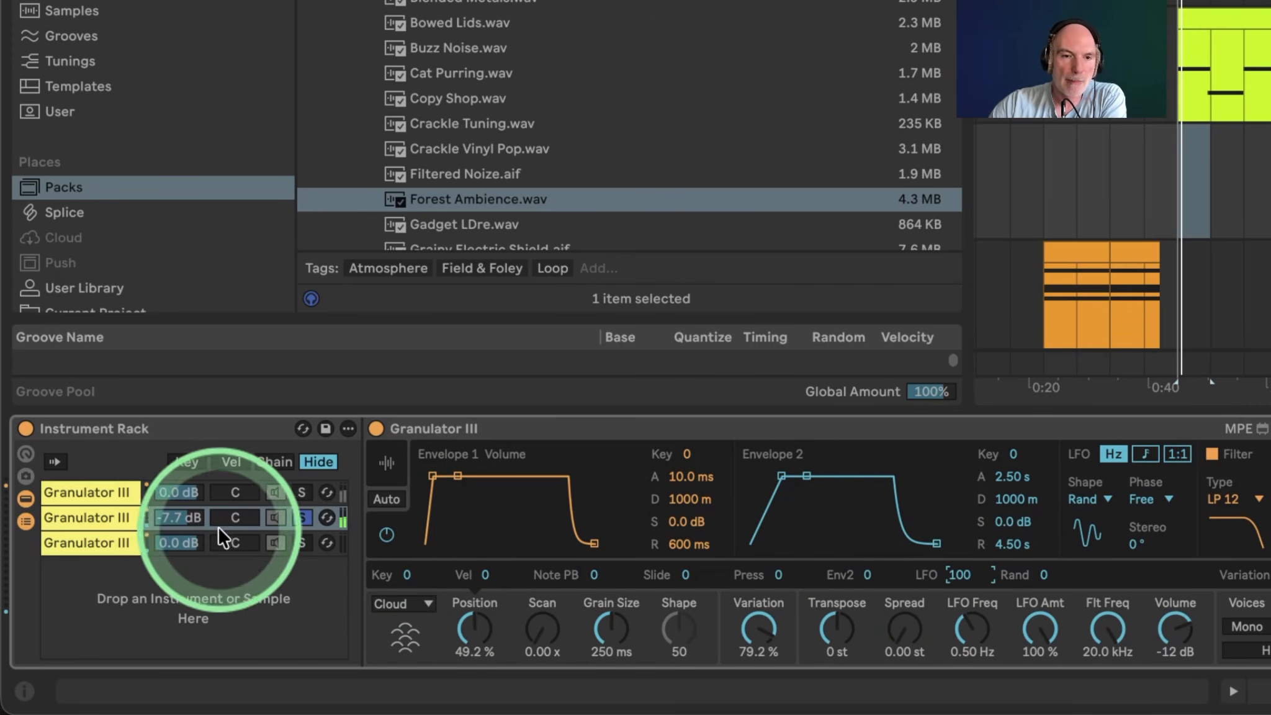
{"action": "left_click", "coordinate": [385, 465]}
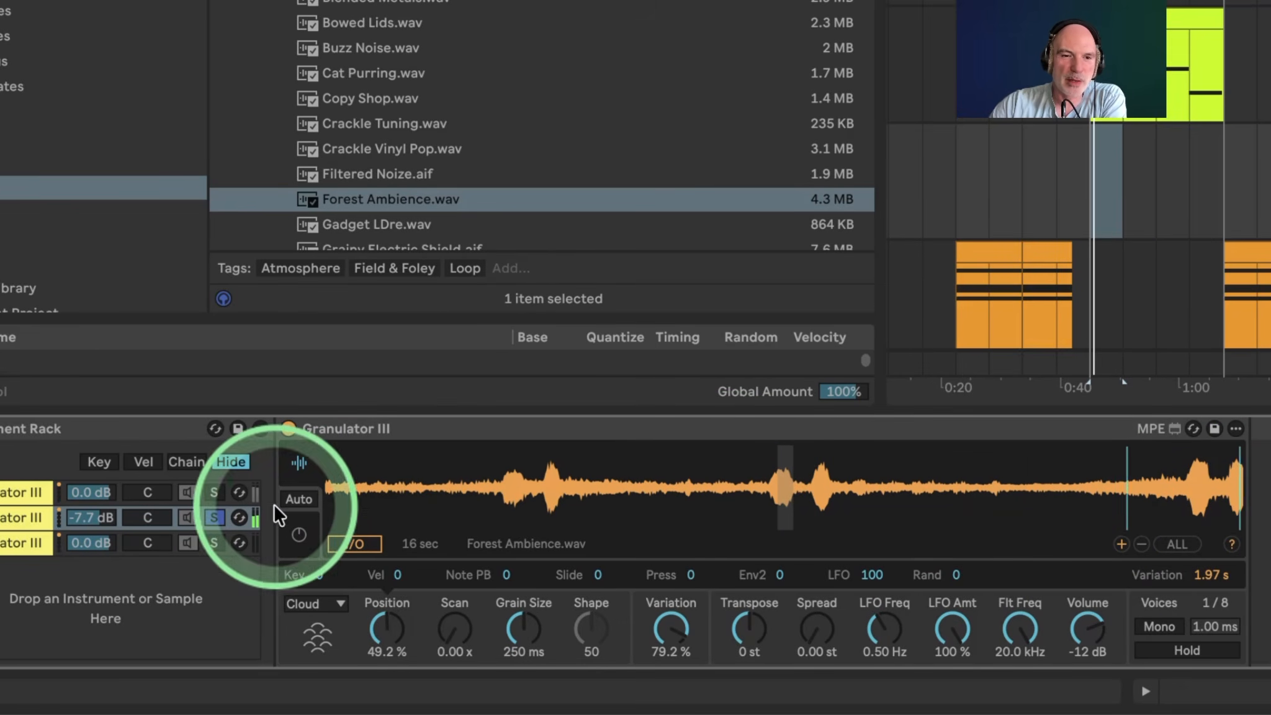
Switch the second Granulator's filter type to HP 24 and set its filter frequency to 308 Hz
{"action": "left_click", "coordinate": [212, 513]}
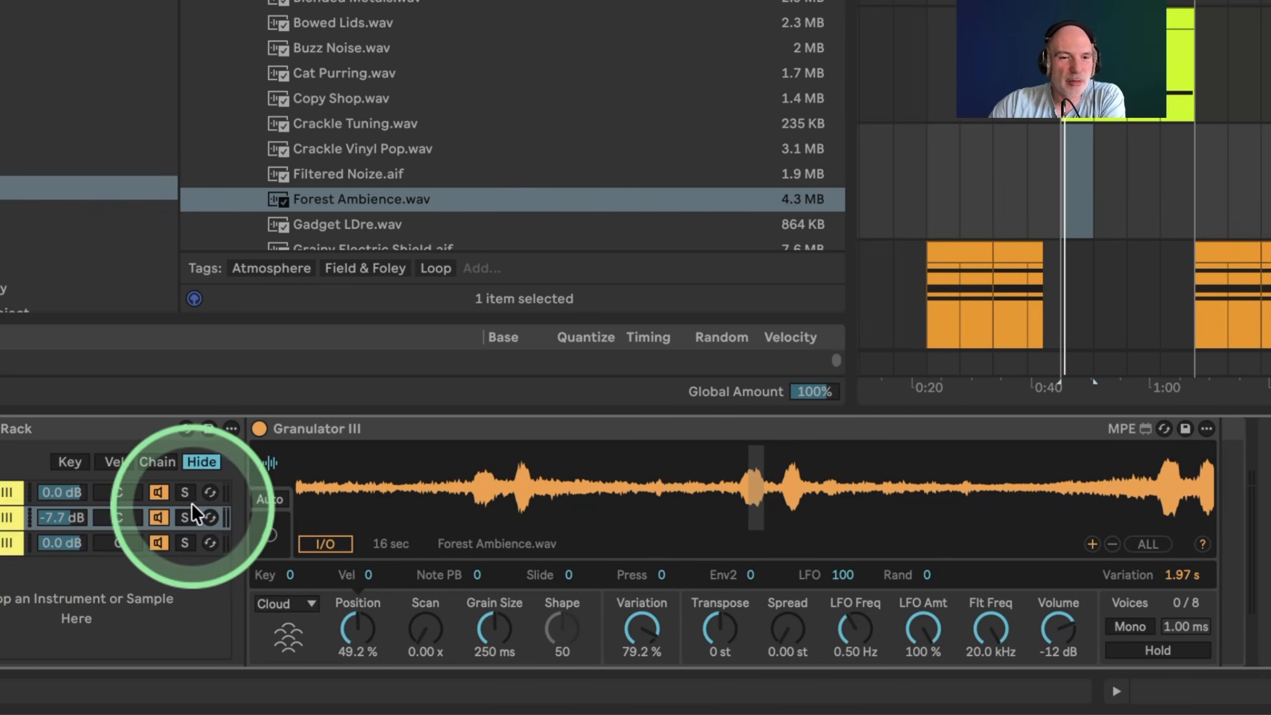
{"action": "left_click", "coordinate": [18, 517]}
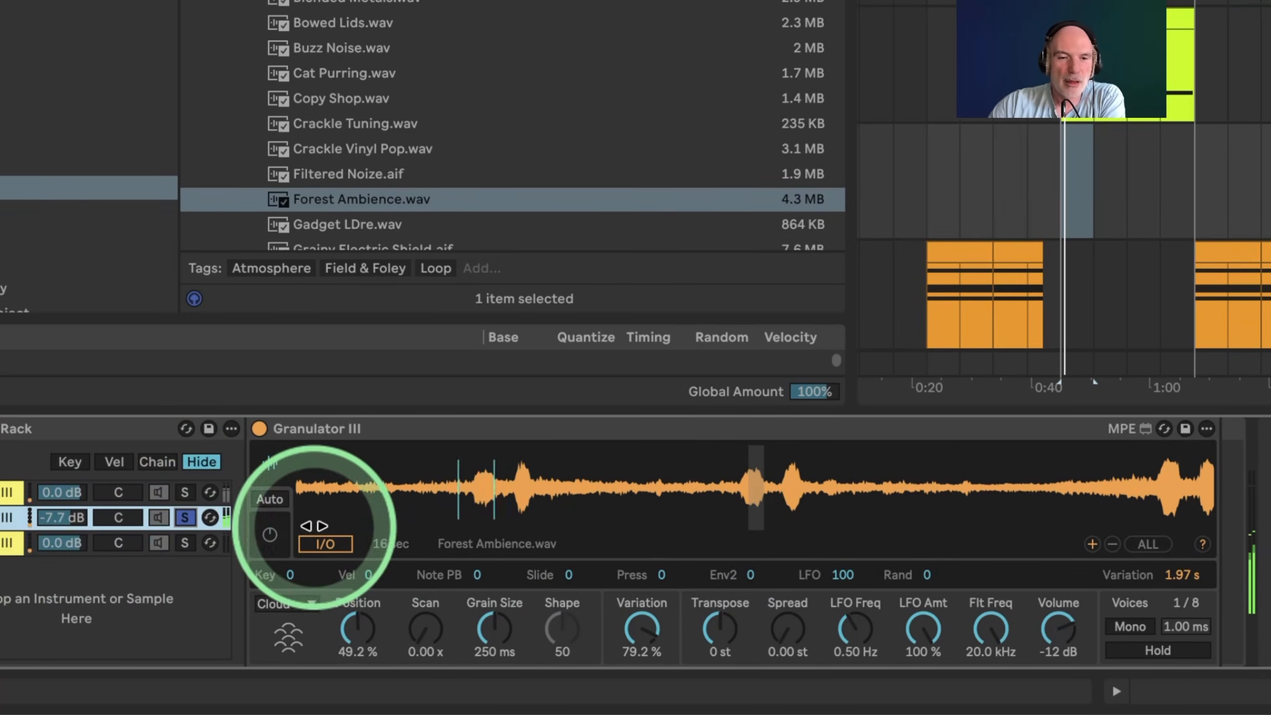
{"action": "left_click", "coordinate": [269, 534]}
{"action": "left_click", "coordinate": [1111, 494]}
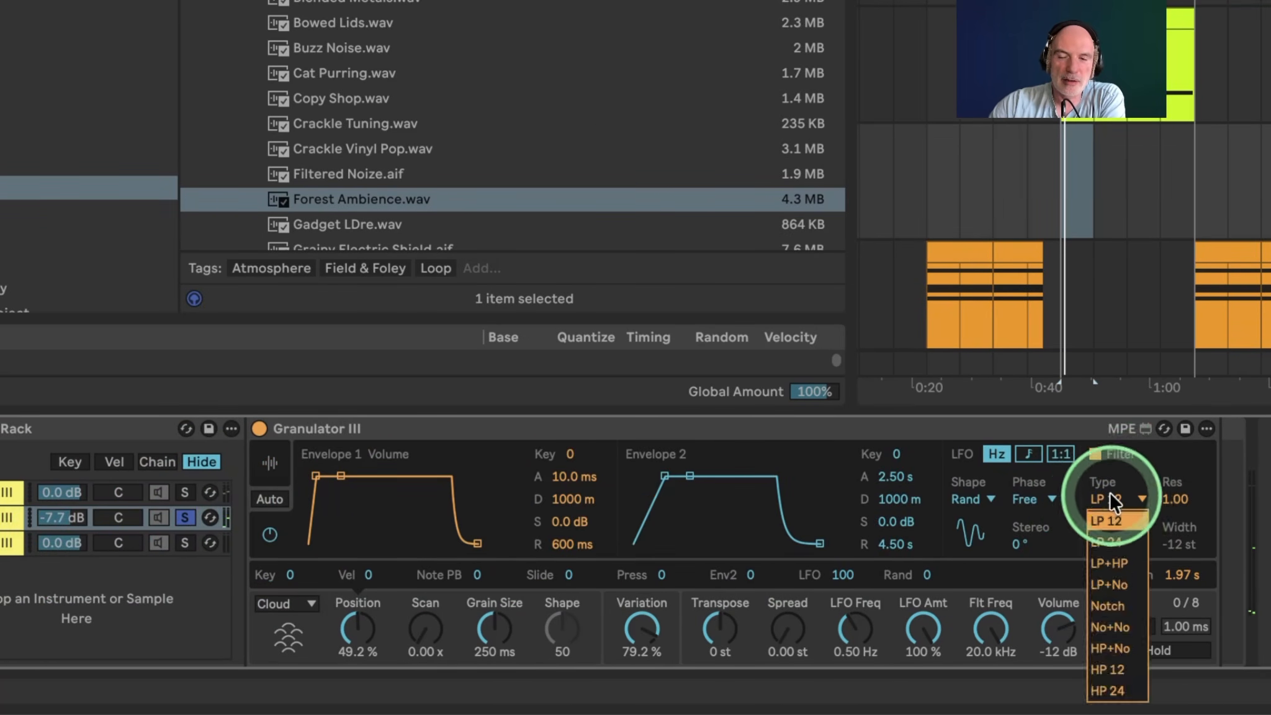
{"action": "left_click", "coordinate": [1110, 689]}
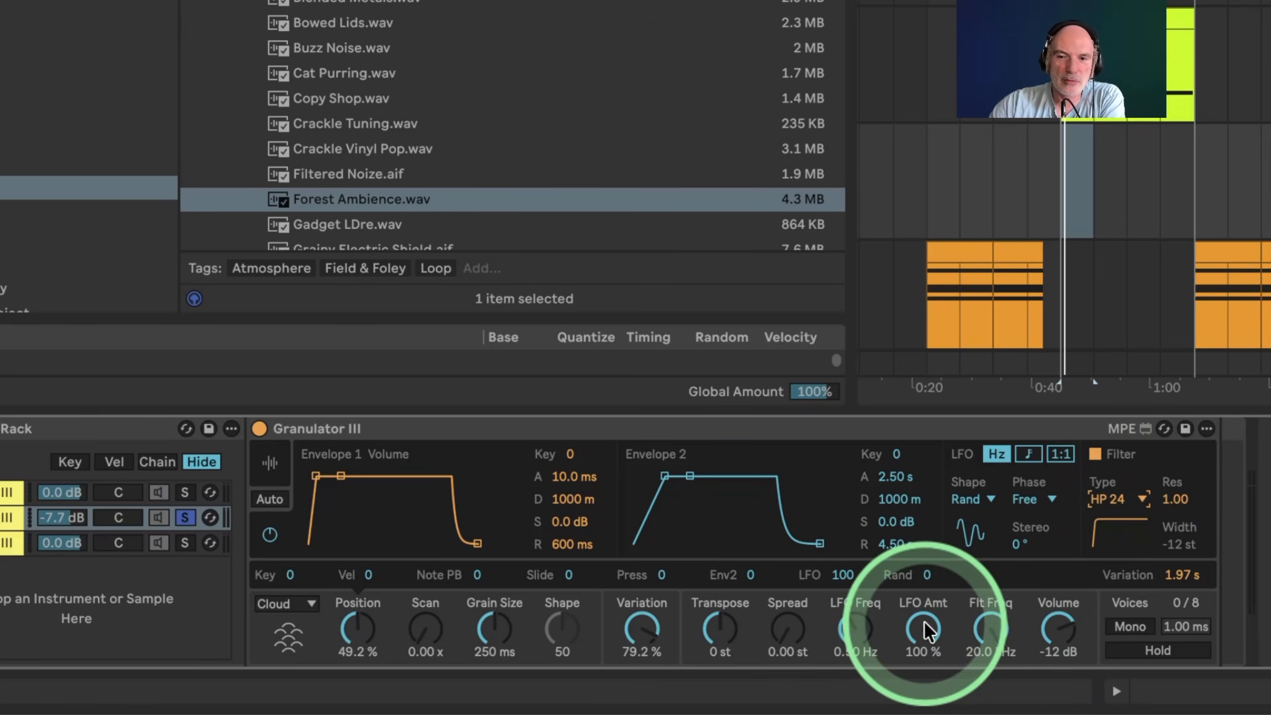
{"action": "left_click", "coordinate": [992, 629]}
{"action": "left_click_drag", "start_coordinate": [989, 624], "coordinate": [998, 670]}
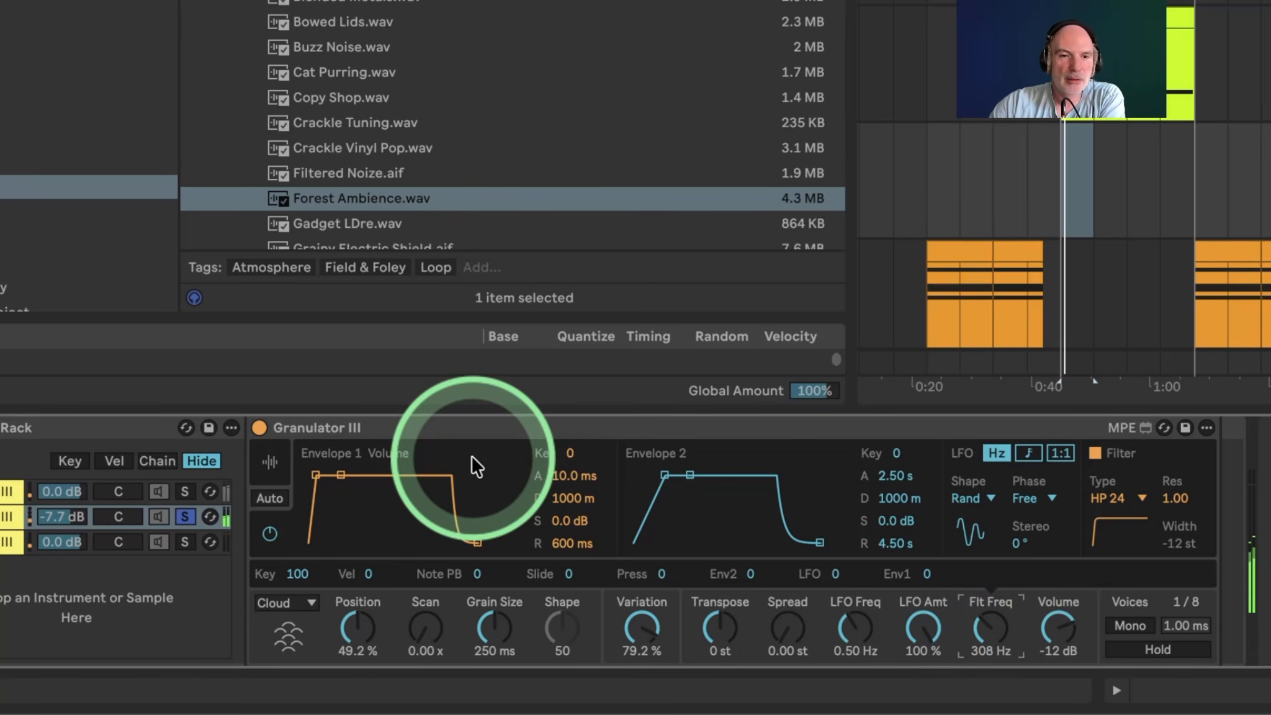
Return to the second Granulator's sample waveform and raise Spread slightly to 0.01 st
{"action": "left_click", "coordinate": [261, 471]}
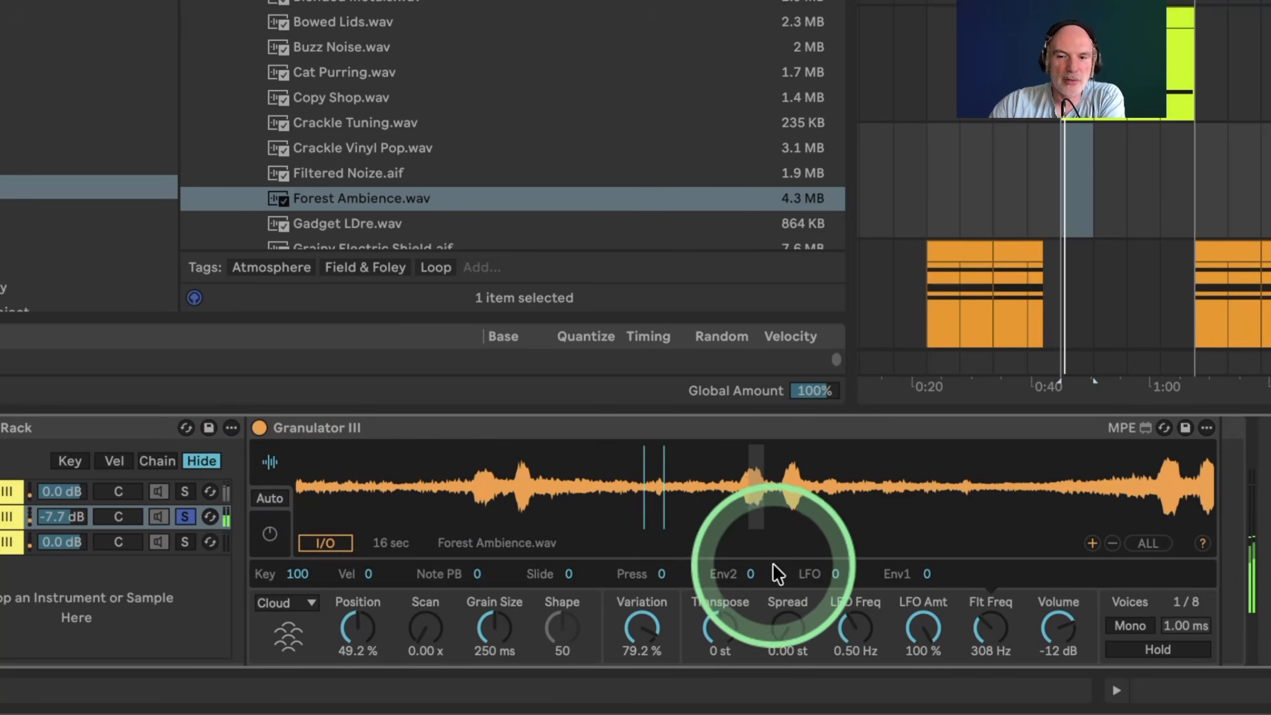
{"action": "left_click", "coordinate": [790, 627]}
{"action": "left_click_drag", "start_coordinate": [789, 627], "coordinate": [779, 601]}
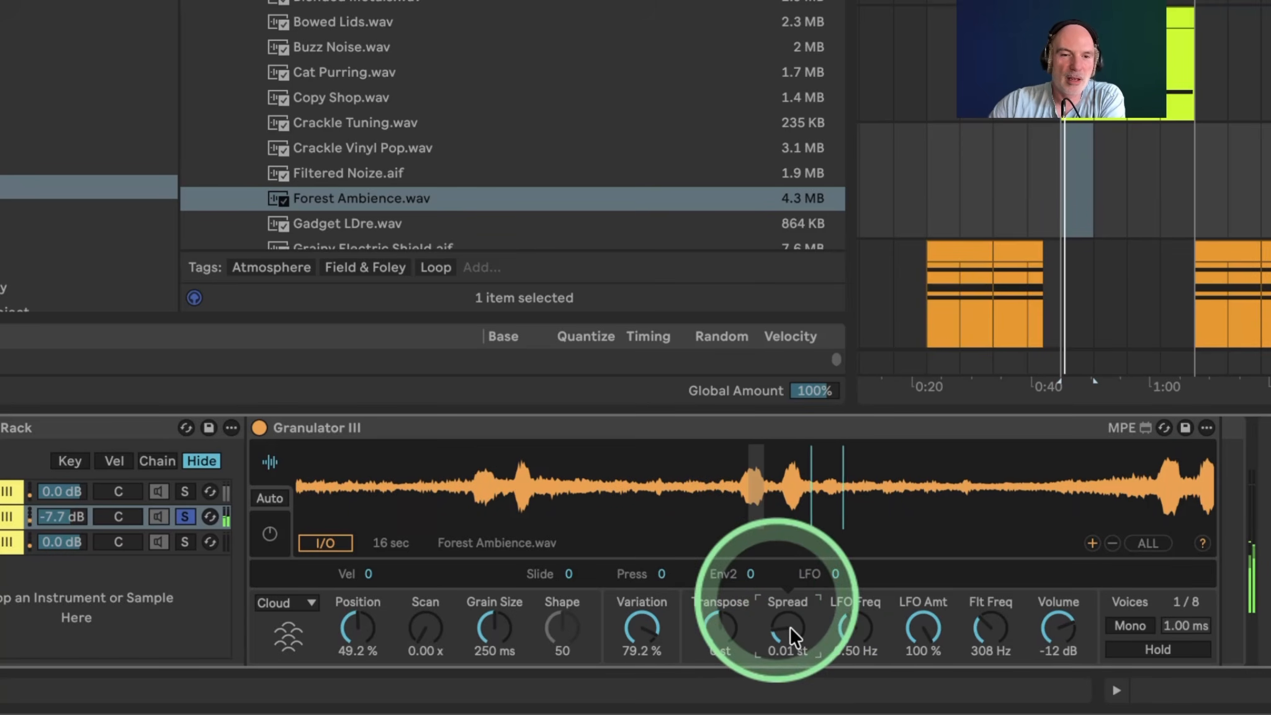
Try different LFO Stereo phase offsets on the second Granulator and settle on 125°
{"action": "left_click", "coordinate": [265, 521]}
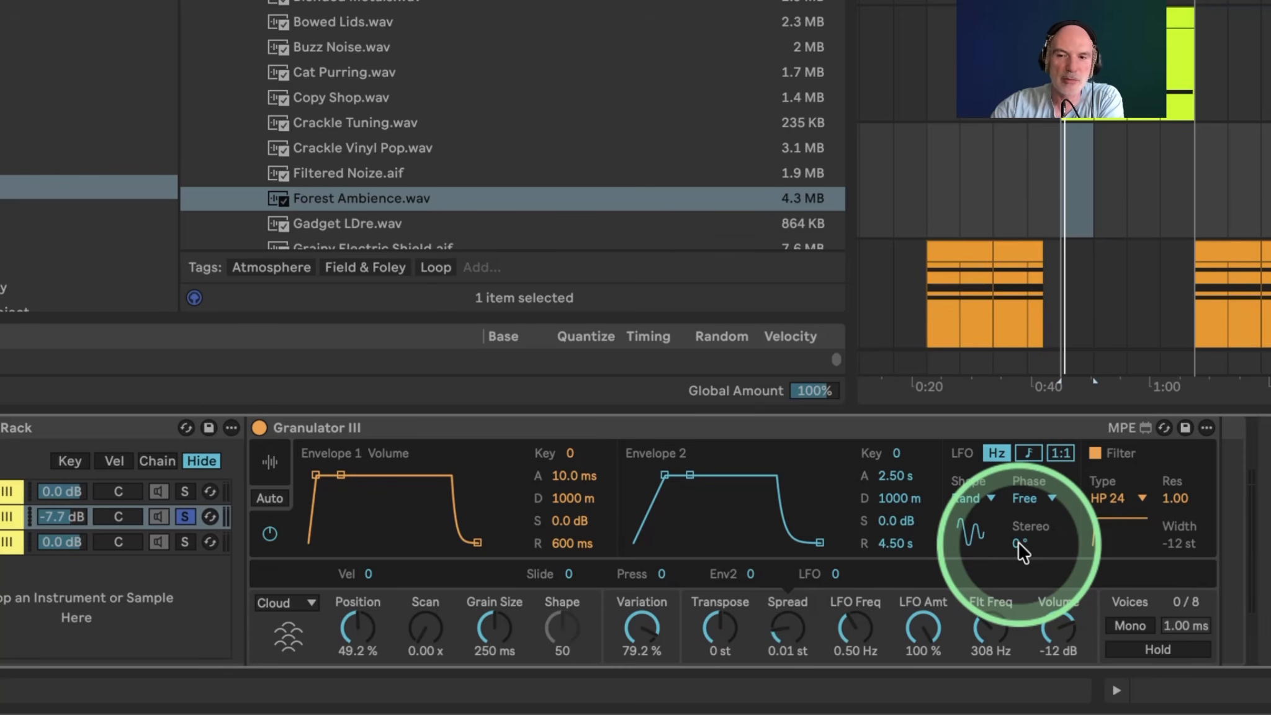
{"action": "left_click_drag", "start_coordinate": [1018, 544], "coordinate": [1018, 534]}
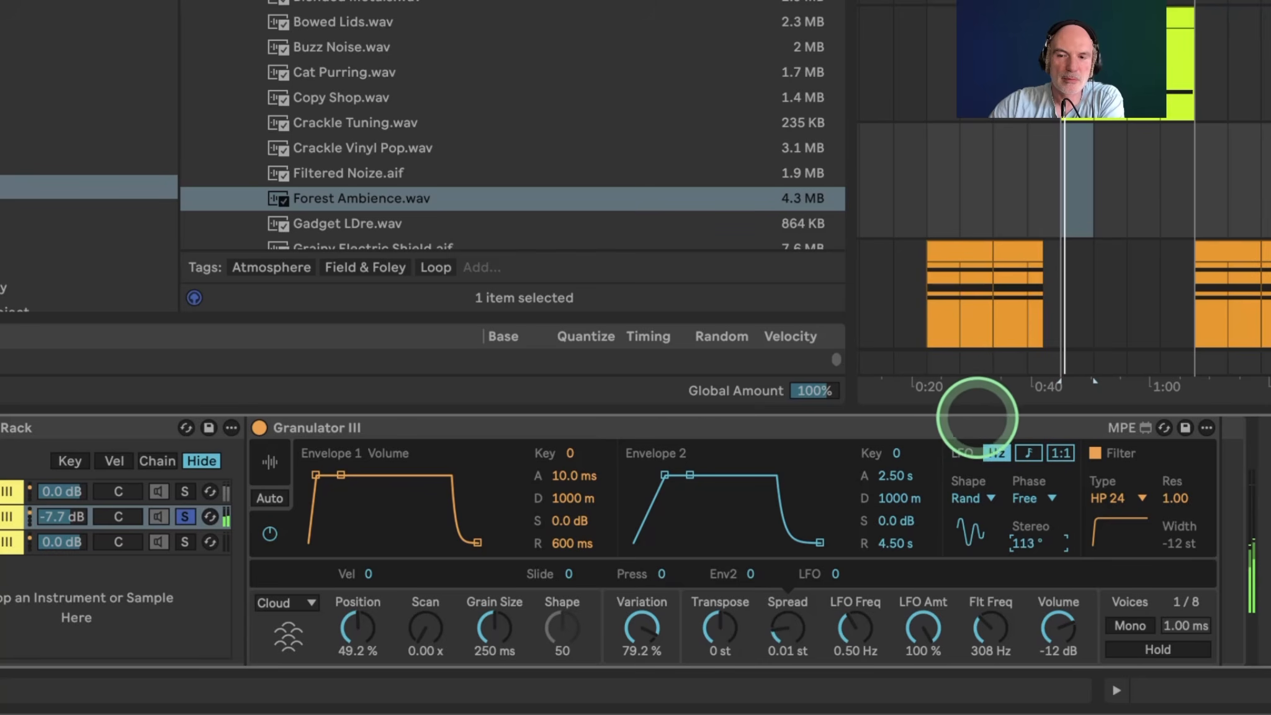
{"action": "left_click_drag", "start_coordinate": [1018, 543], "coordinate": [1005, 516]}
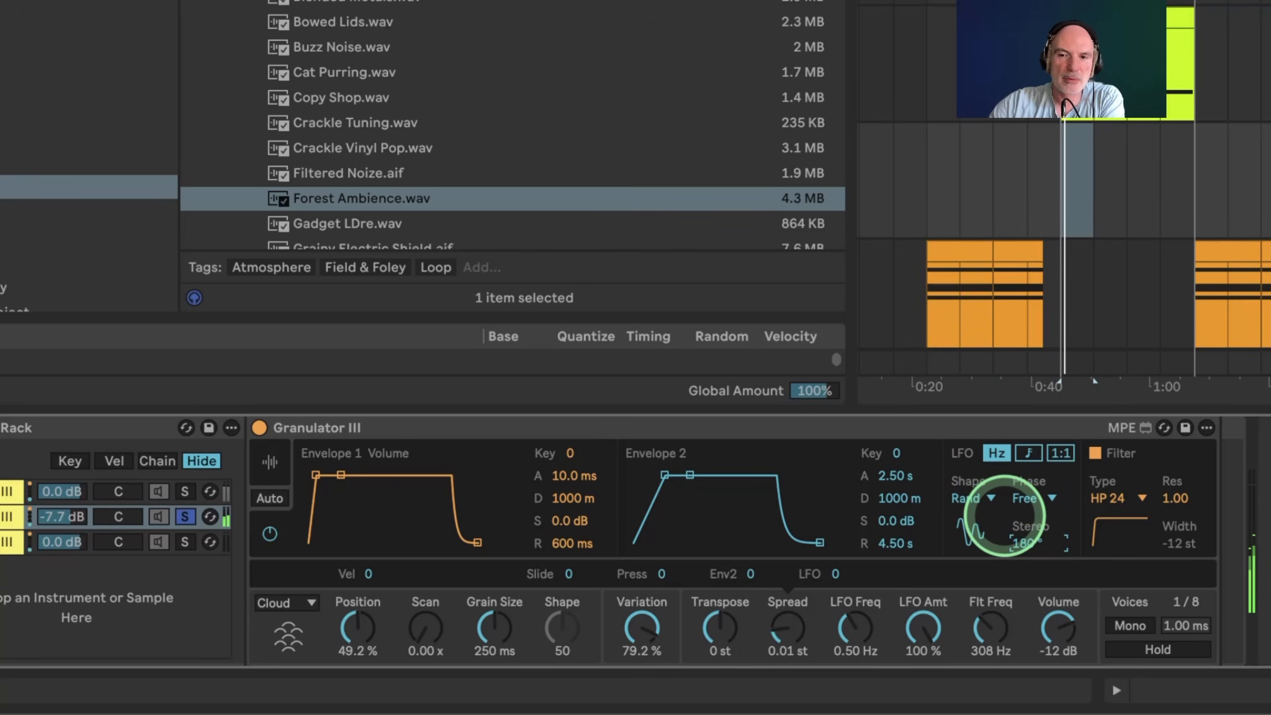
{"action": "double_click", "coordinate": [1018, 541]}
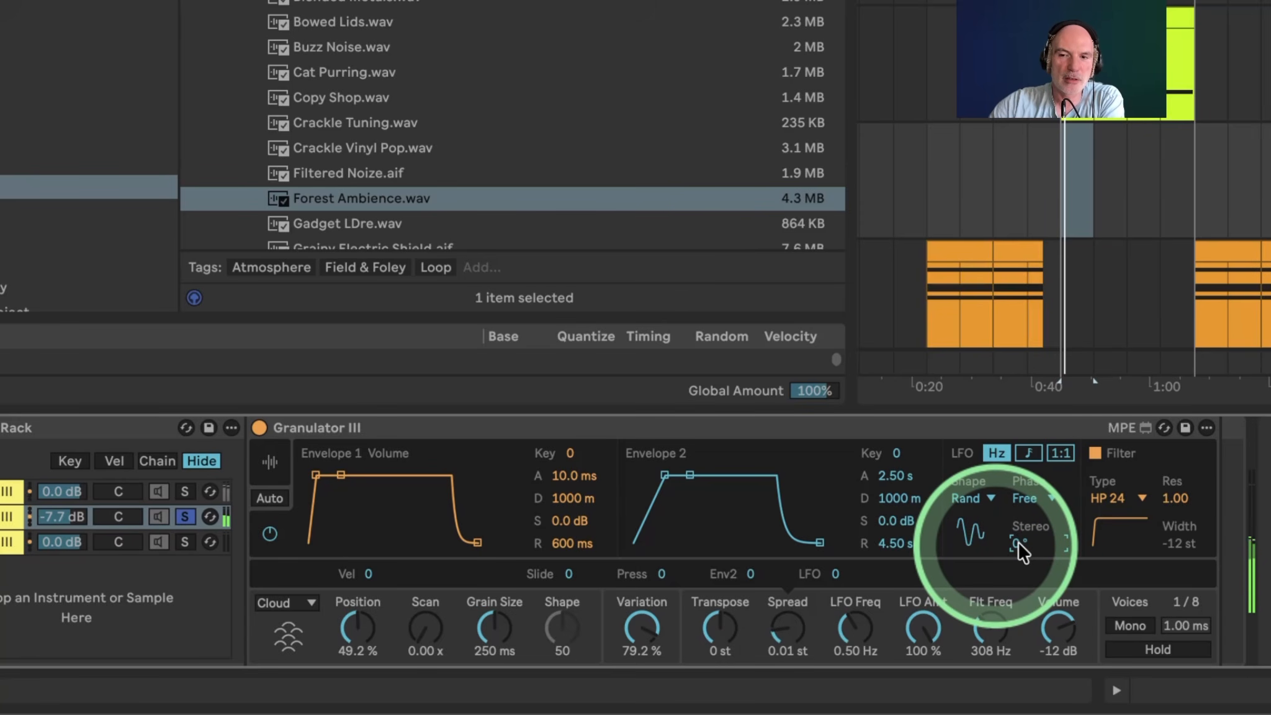
{"action": "left_click_drag", "start_coordinate": [1020, 545], "coordinate": [977, 445]}
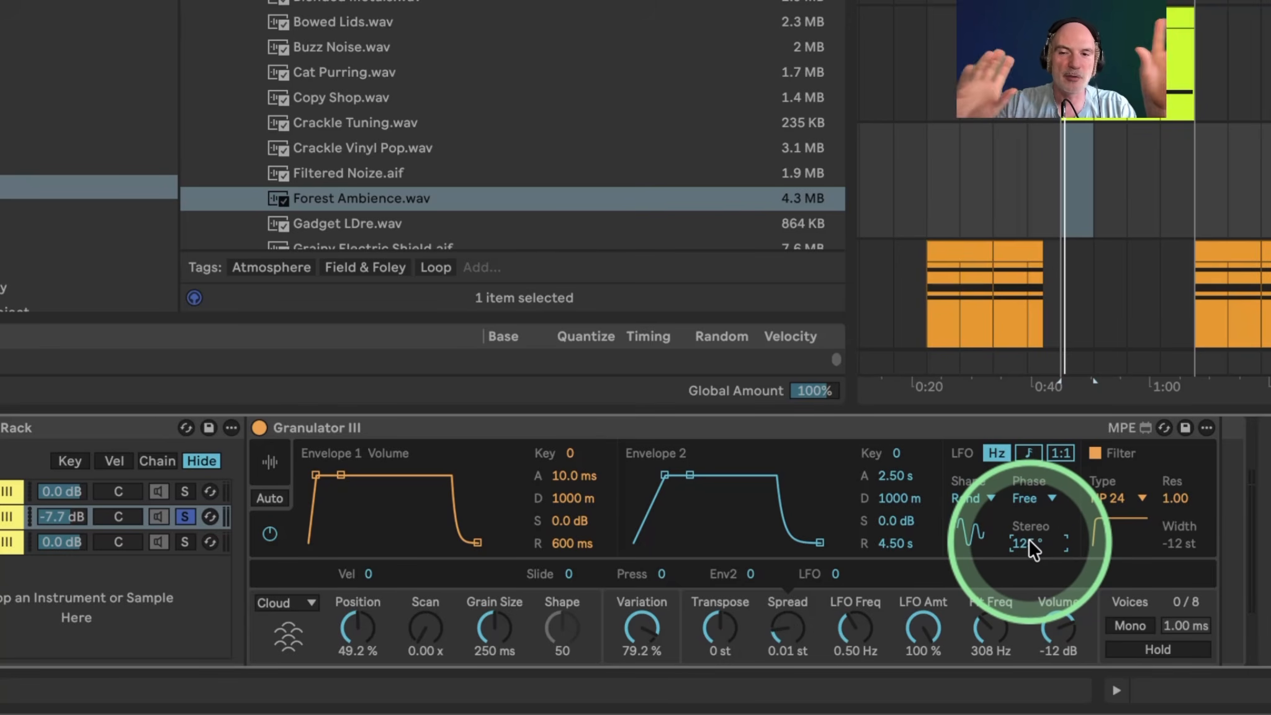
Unsolo the second chain and select the third chain with the empty Granulator III
{"action": "left_click", "coordinate": [187, 511]}
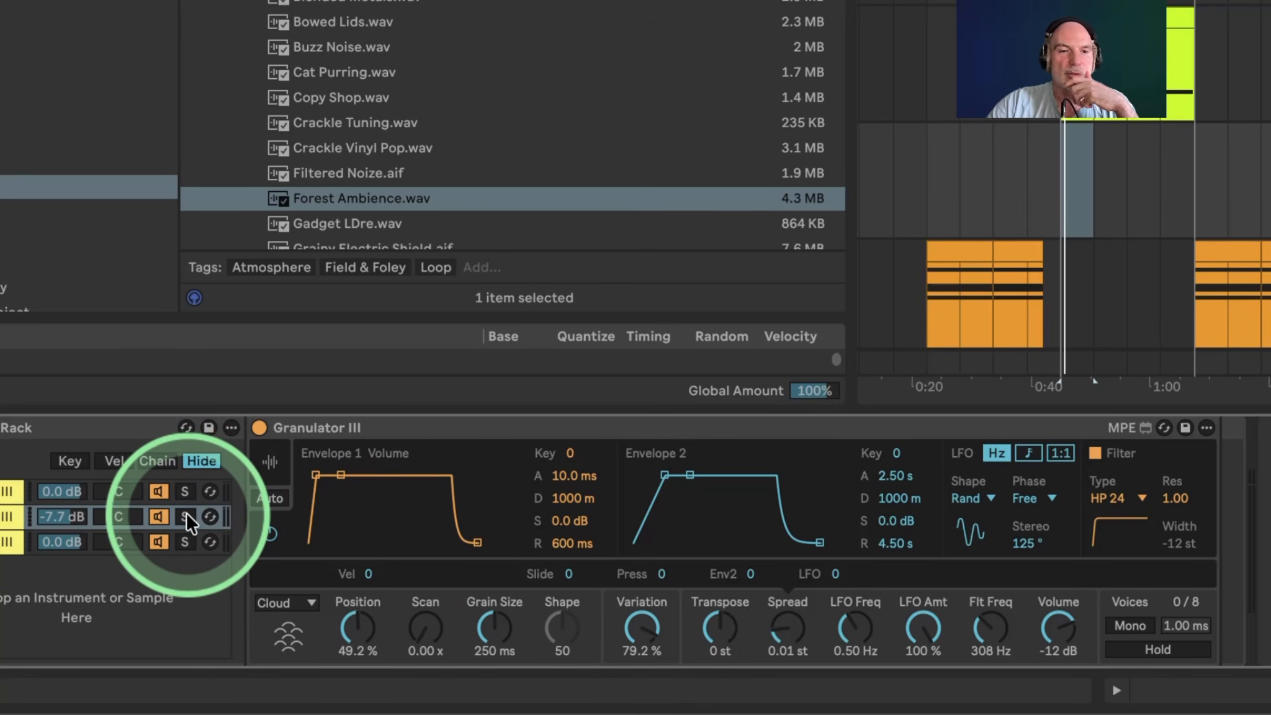
{"action": "left_click", "coordinate": [0, 538]}
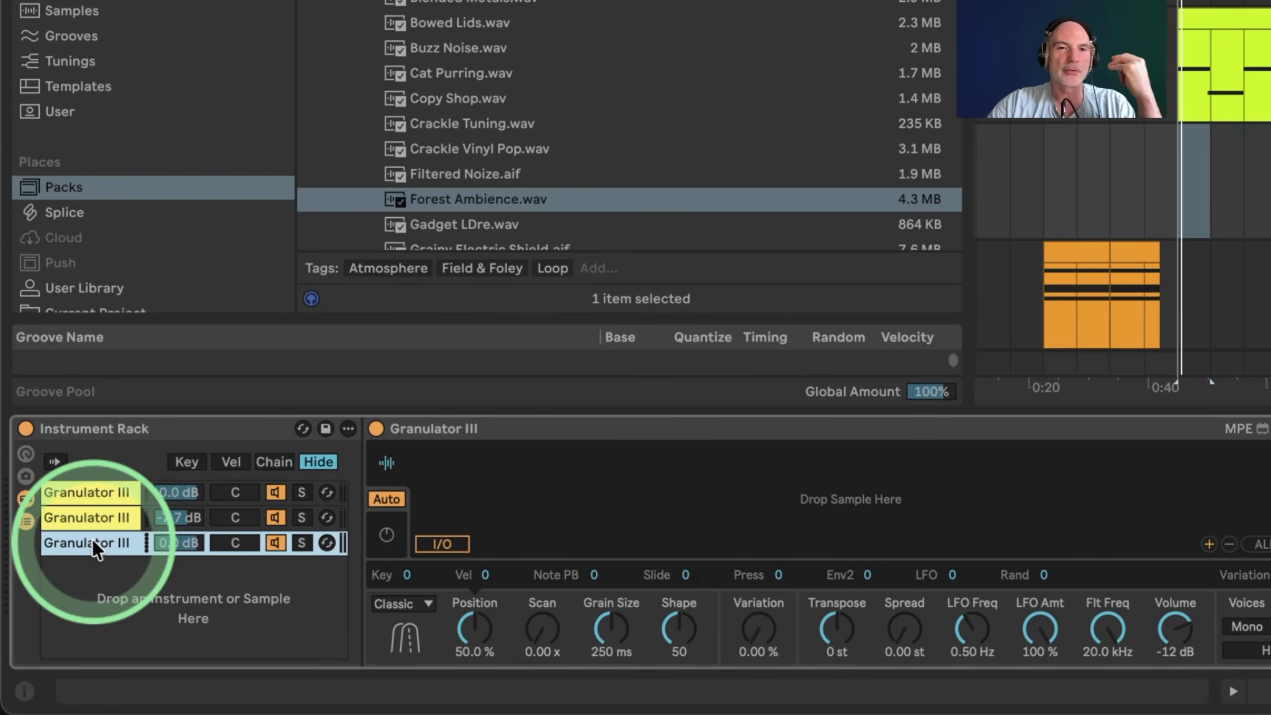
Collapse the Texture loops folder and audition the samples in the Tonal loops' Keys folder for the third layer
{"action": "left_click", "coordinate": [452, 197]}
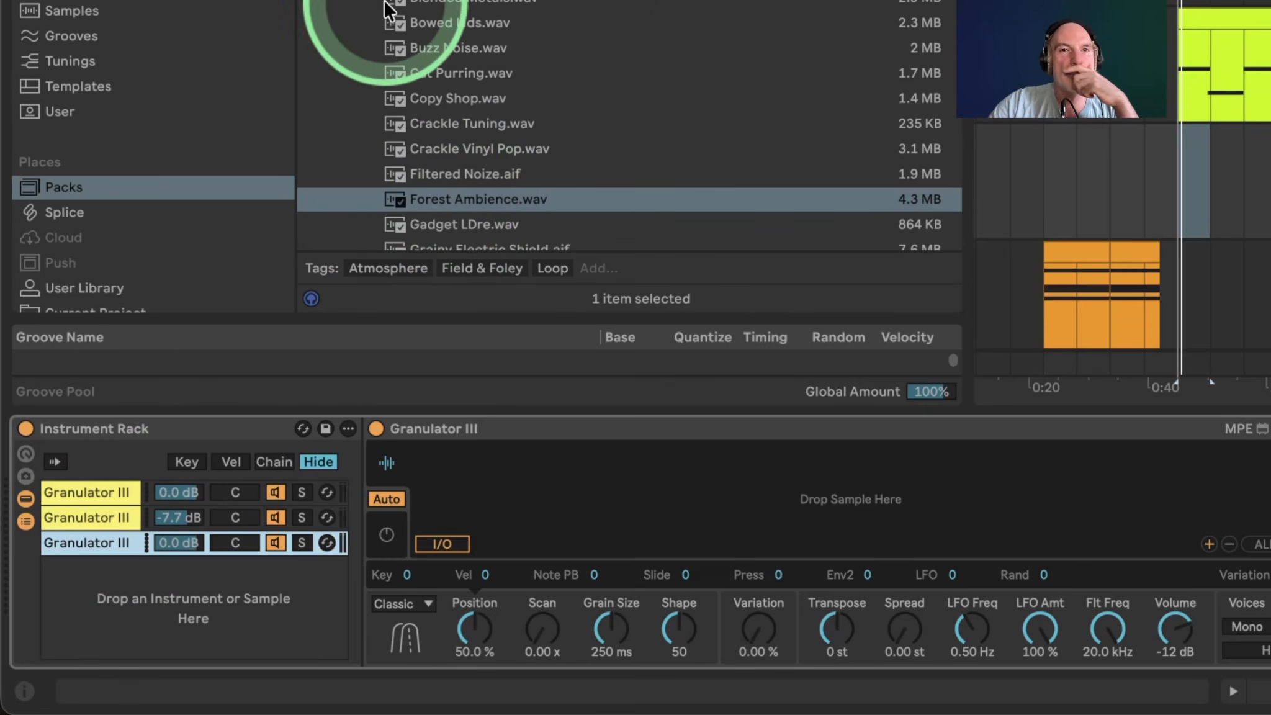
{"action": "left_click", "coordinate": [351, 0]}
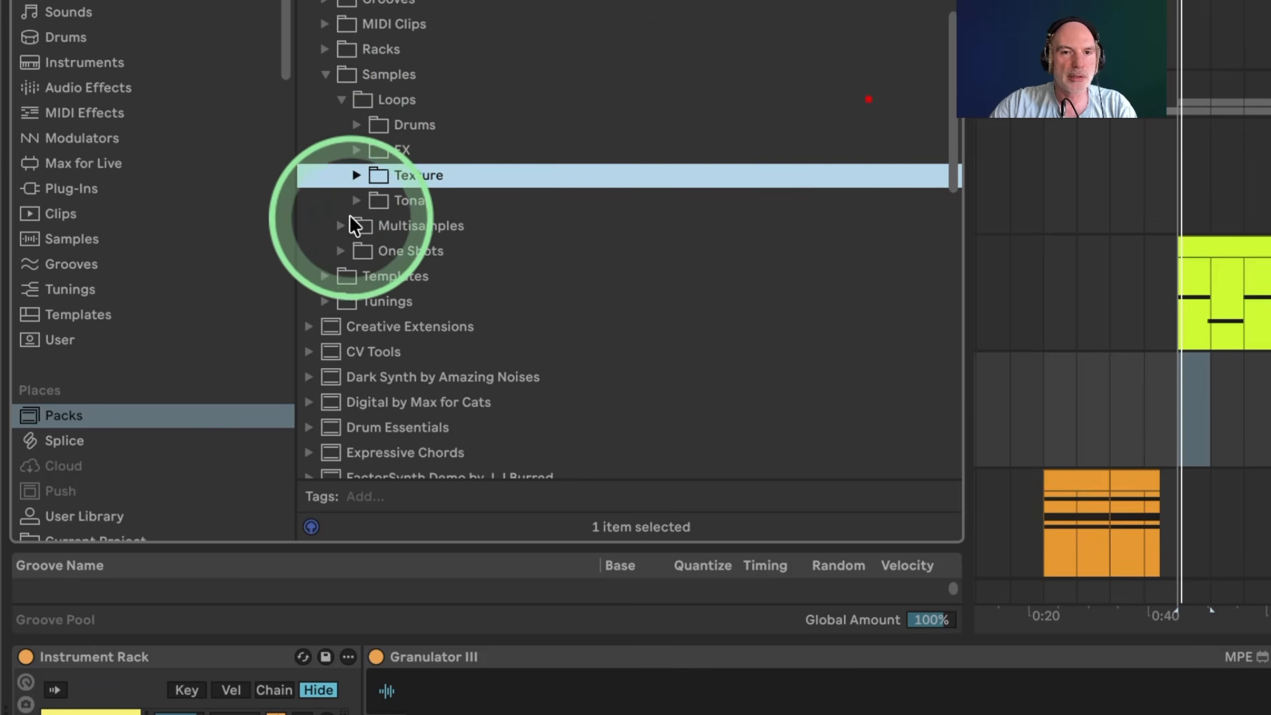
{"action": "left_click", "coordinate": [356, 200]}
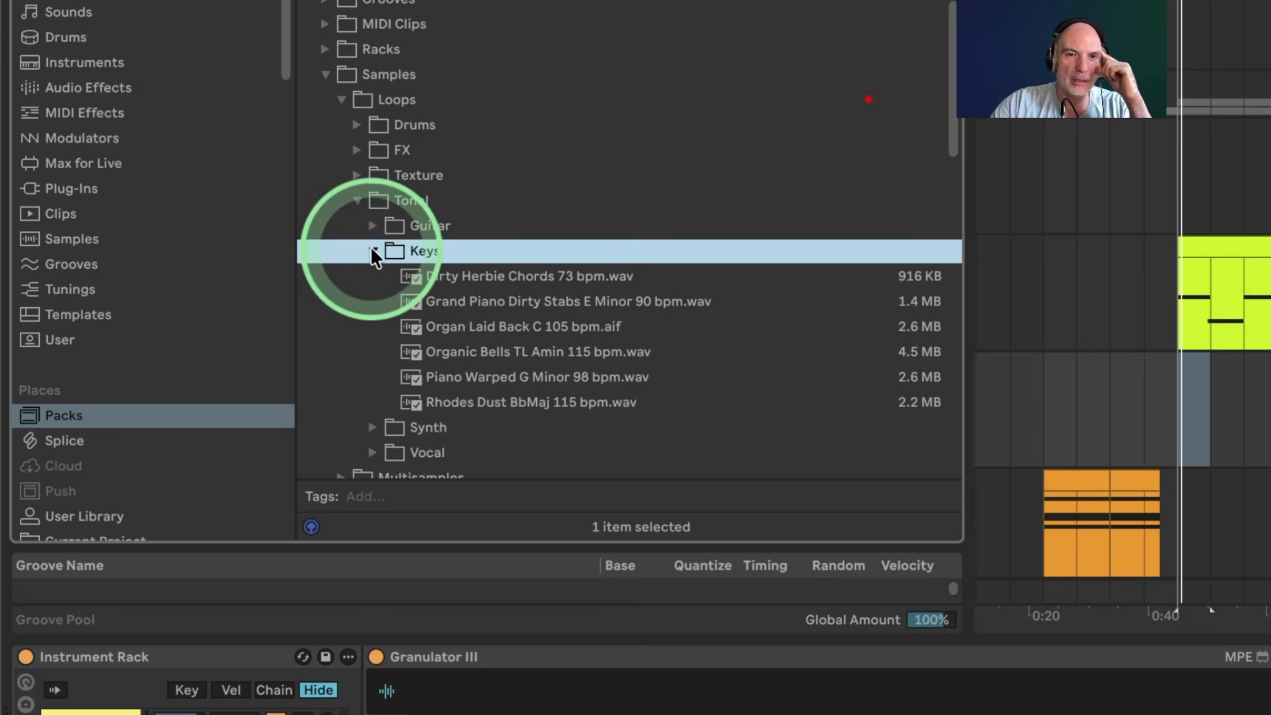
{"action": "left_click", "coordinate": [432, 274]}
{"action": "key", "text": "Down"}
{"action": "key", "text": "Down"}
{"action": "key", "text": "Down"}
{"action": "key", "text": "Down"}
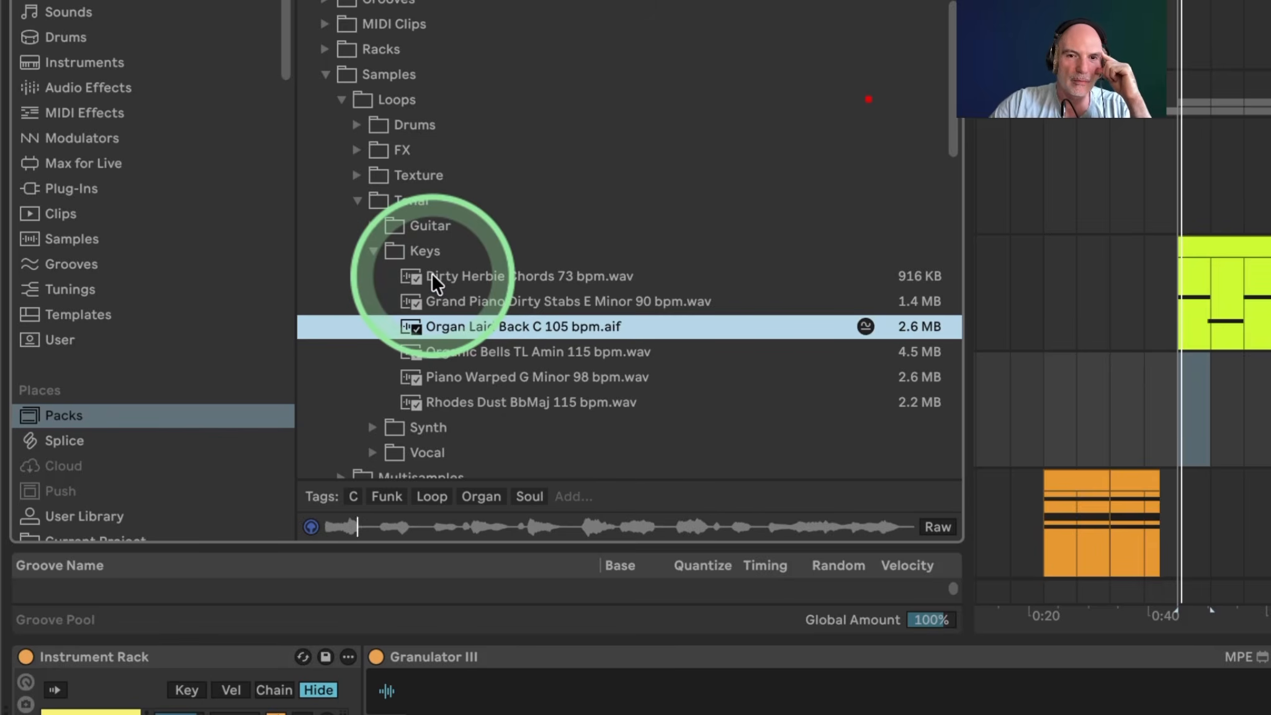
{"action": "key", "text": "Down"}
{"action": "key", "text": "Down"}
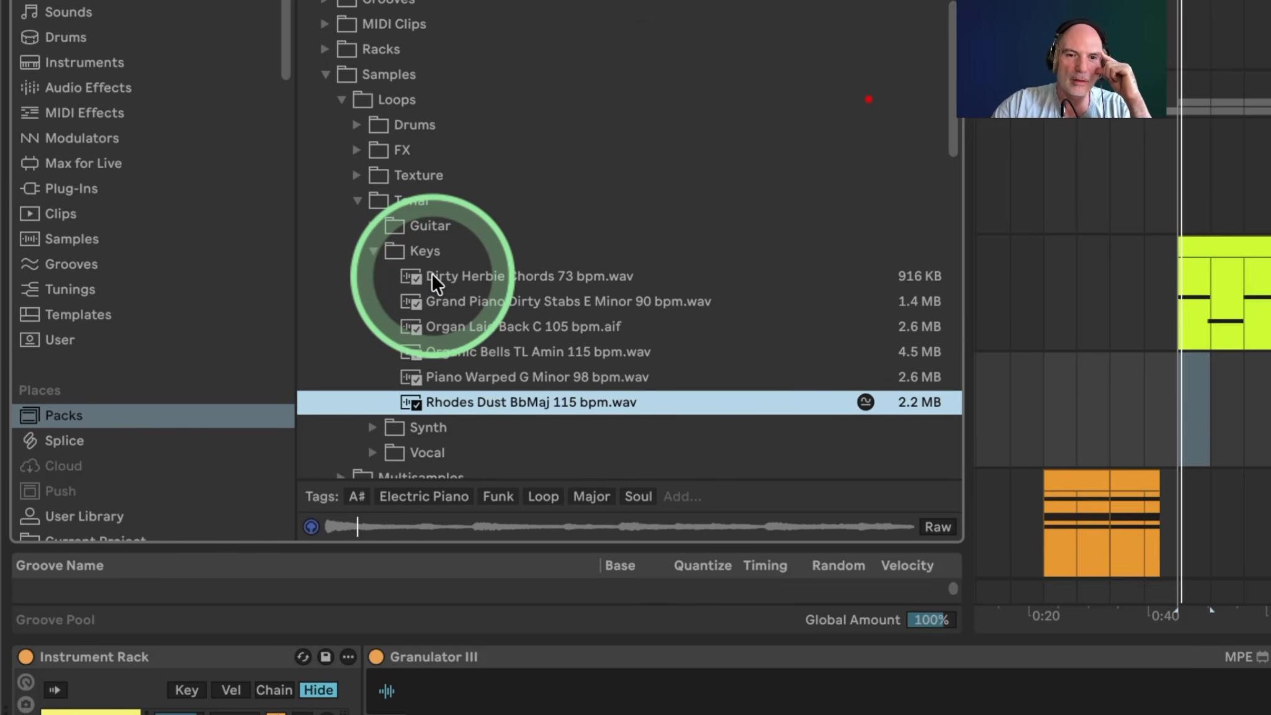
Audition the first samples in the Tonal loops' Synth folder as candidates for the third layer
{"action": "key", "text": "Right"}
{"action": "key", "text": "Down"}
{"action": "key", "text": "Down"}
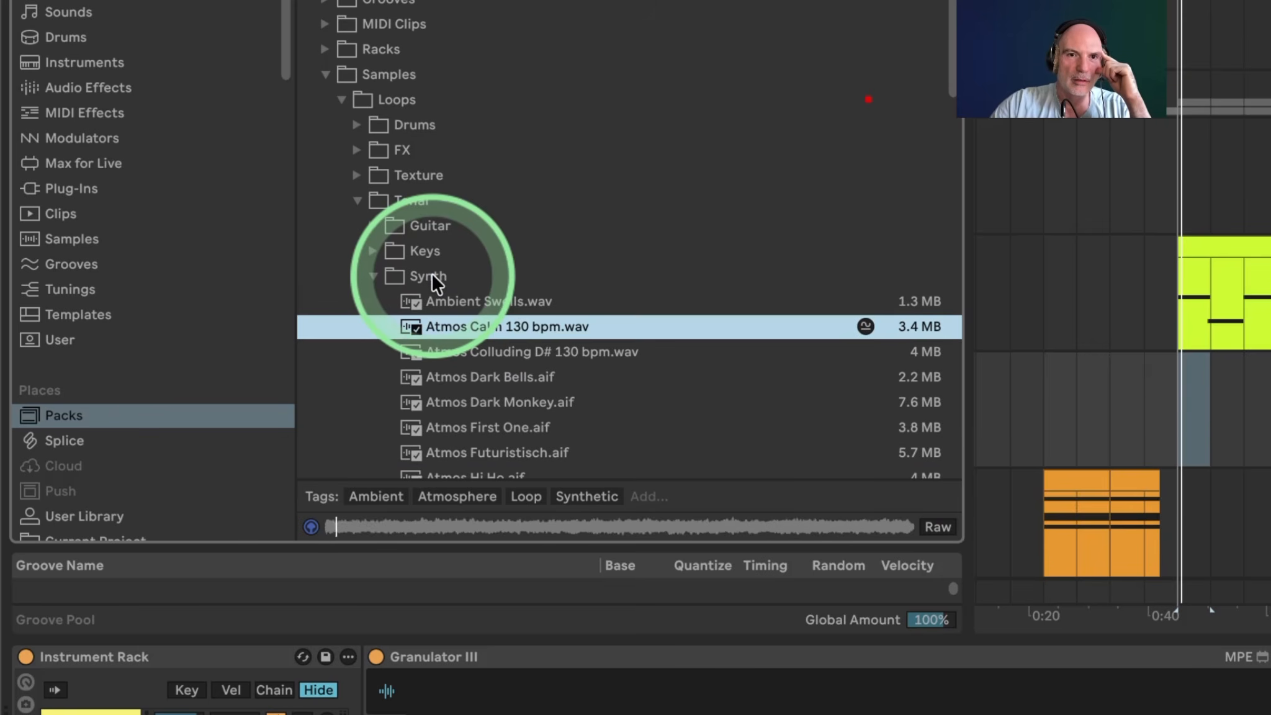
{"action": "key", "text": "Up"}
Collapse the Loops folder, open the One Shots' Instrument Strings folder and audition its string samples
{"action": "left_click", "coordinate": [340, 99]}
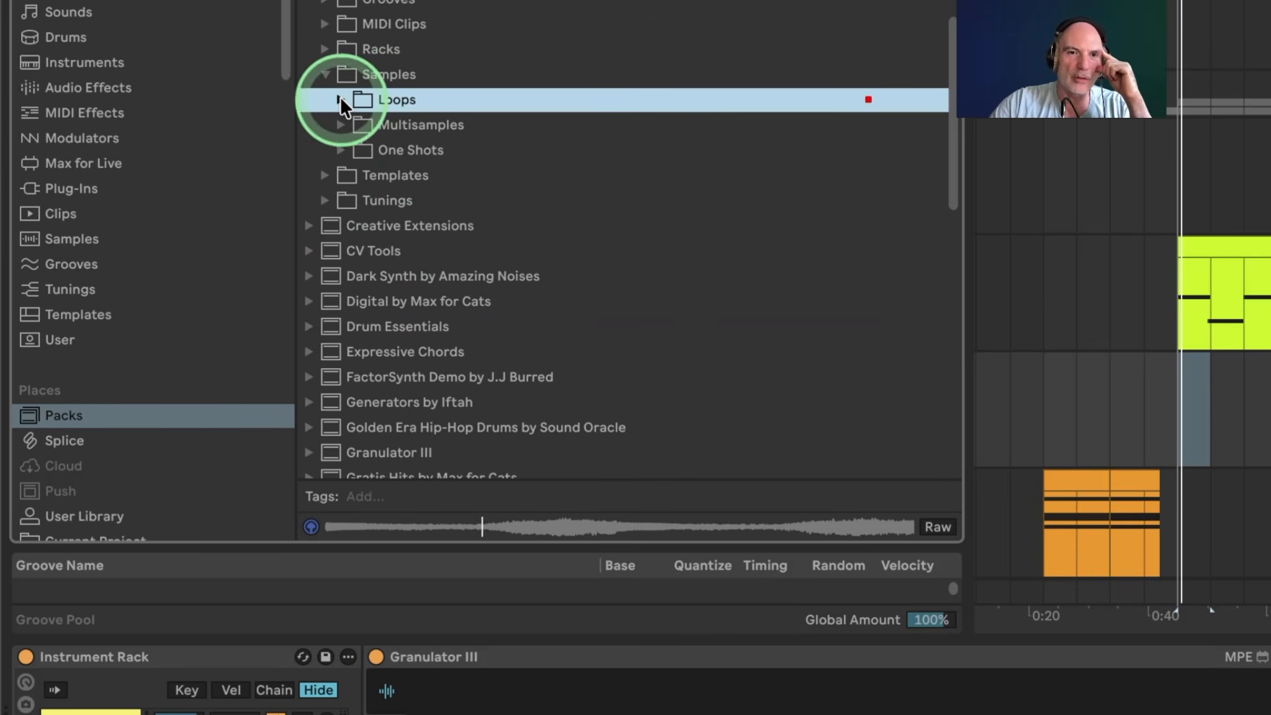
{"action": "left_click", "coordinate": [339, 150]}
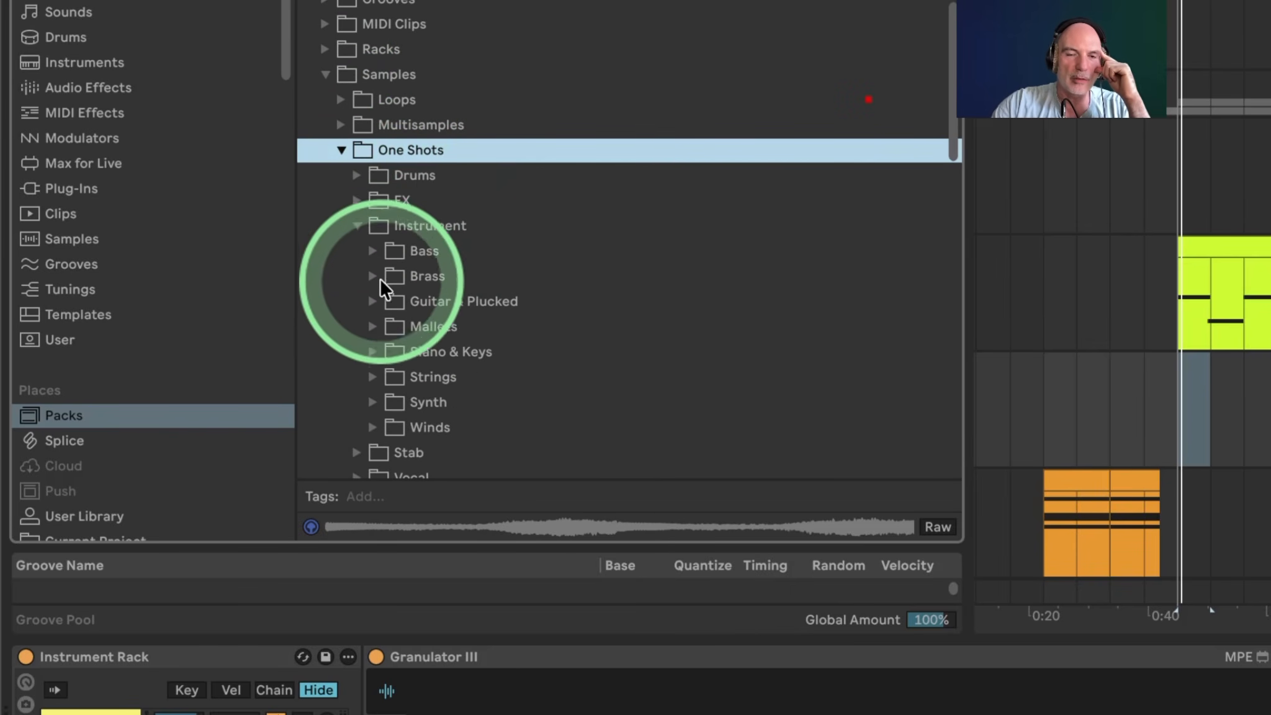
{"action": "left_click", "coordinate": [368, 377]}
{"action": "left_click", "coordinate": [457, 402]}
{"action": "key", "text": "Down"}
{"action": "key", "text": "Down"}
{"action": "key", "text": "Down"}
{"action": "key", "text": "Down"}
{"action": "key", "text": "Down"}
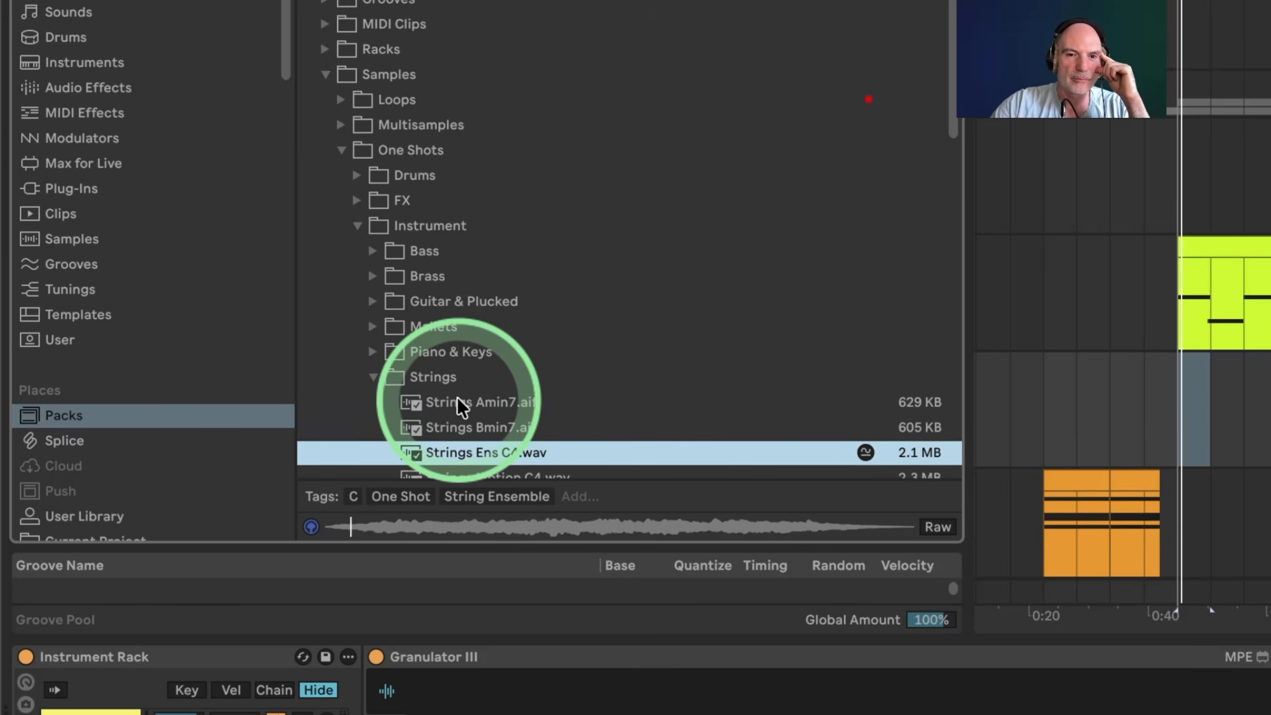
{"action": "key", "text": "Up"}
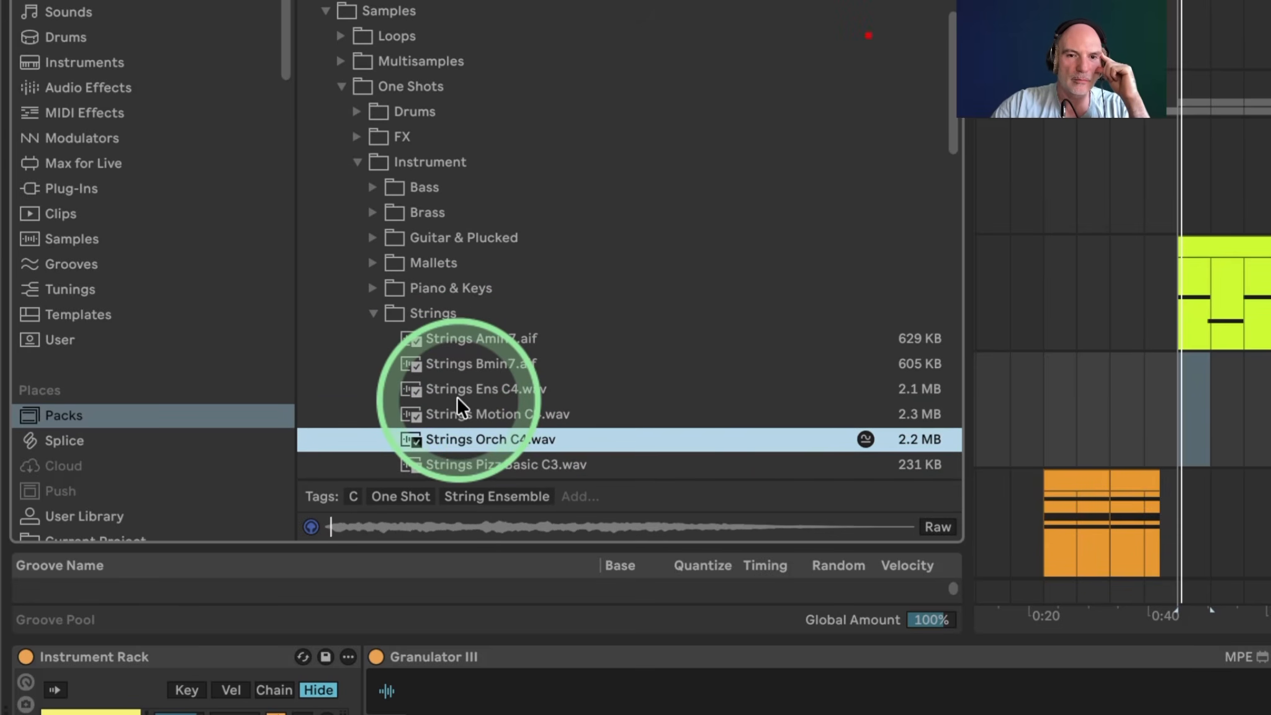
{"action": "key", "text": "Down"}
{"action": "key", "text": "Down"}
{"action": "key", "text": "Up"}
{"action": "key", "text": "Up"}
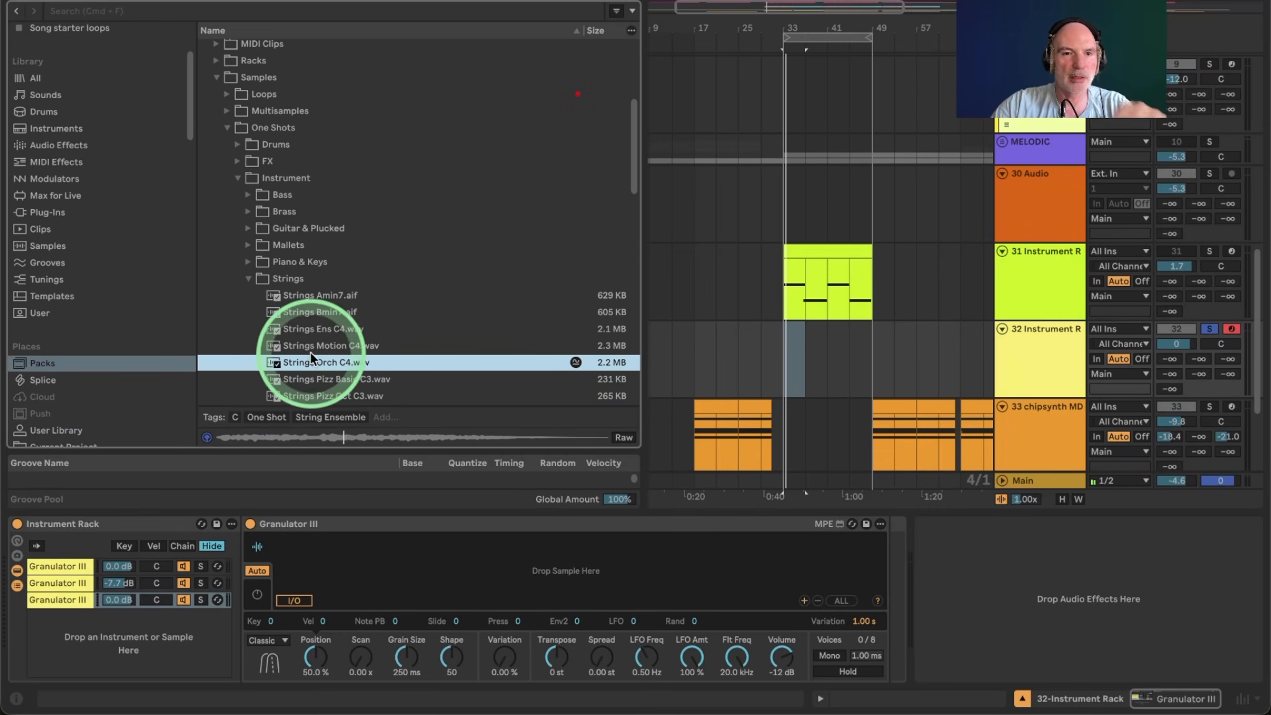
Load Strings Orch C4.wav into the third chain's empty Granulator III and switch it to Cloud mode
{"action": "left_click_drag", "start_coordinate": [314, 362], "coordinate": [399, 584]}
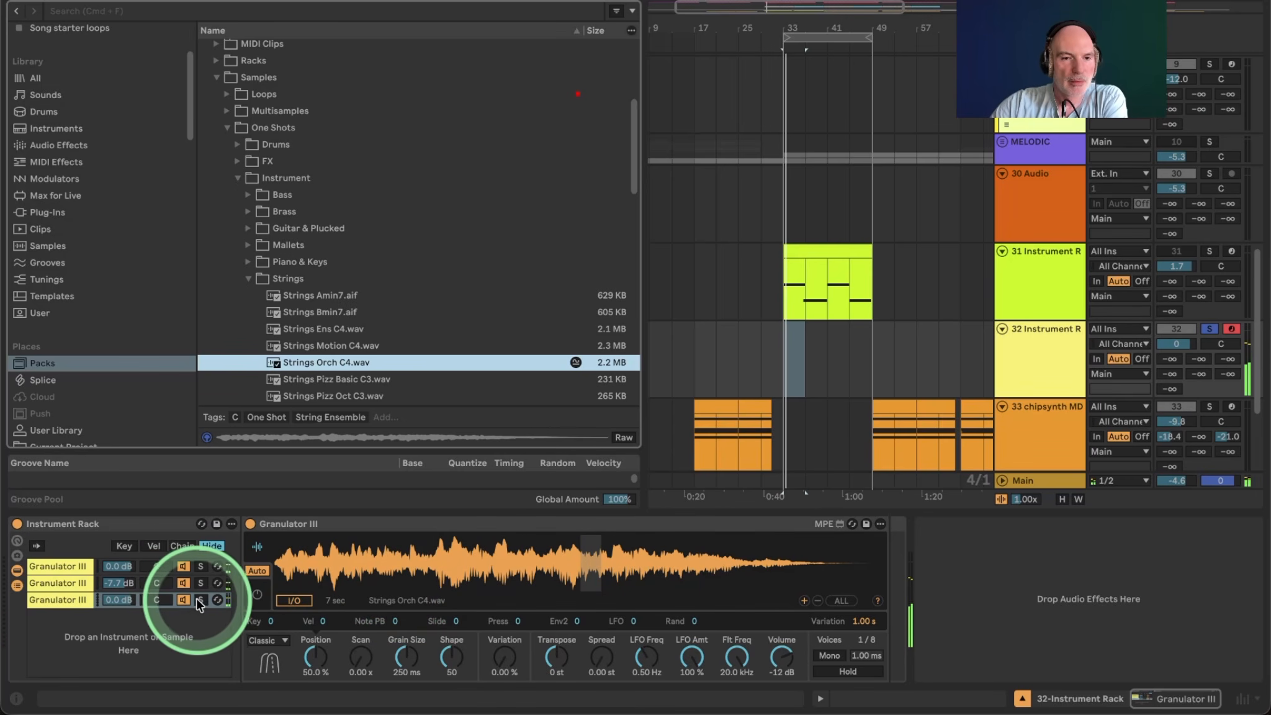
{"action": "left_click", "coordinate": [263, 644]}
{"action": "left_click", "coordinate": [268, 663]}
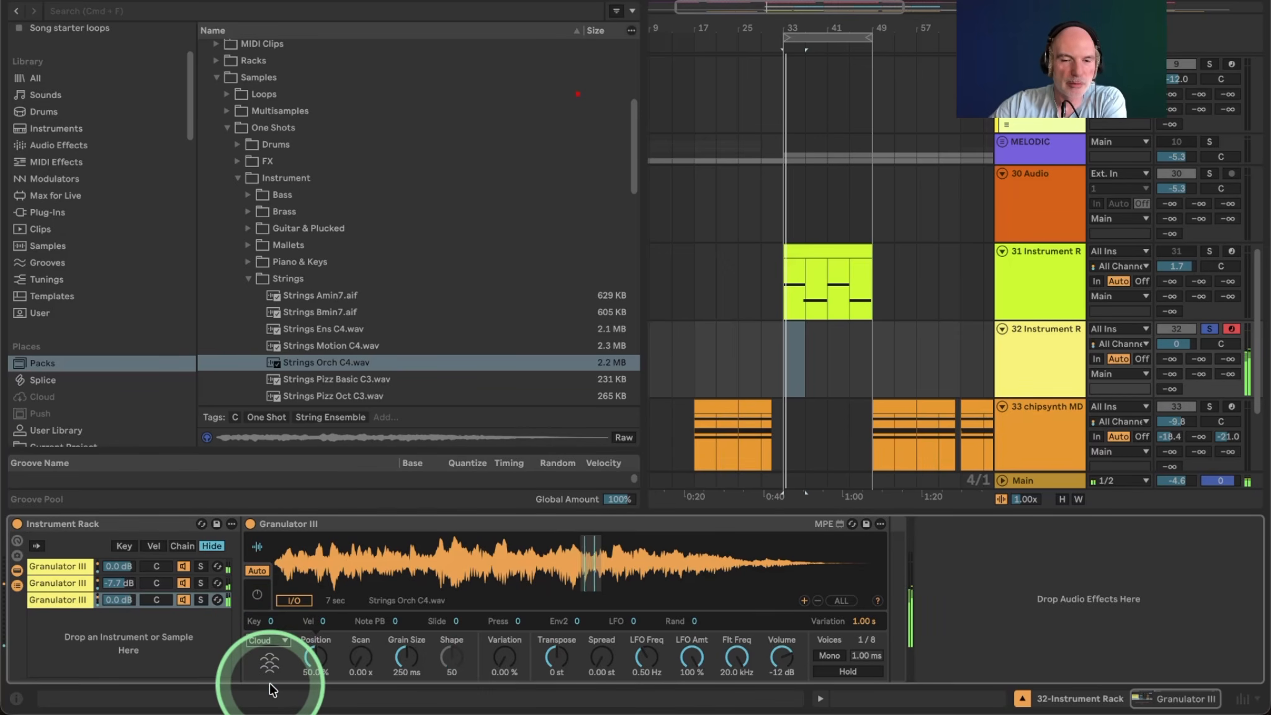
Lower the third chain's volume to about -11.5 dB
{"action": "left_click", "coordinate": [123, 602]}
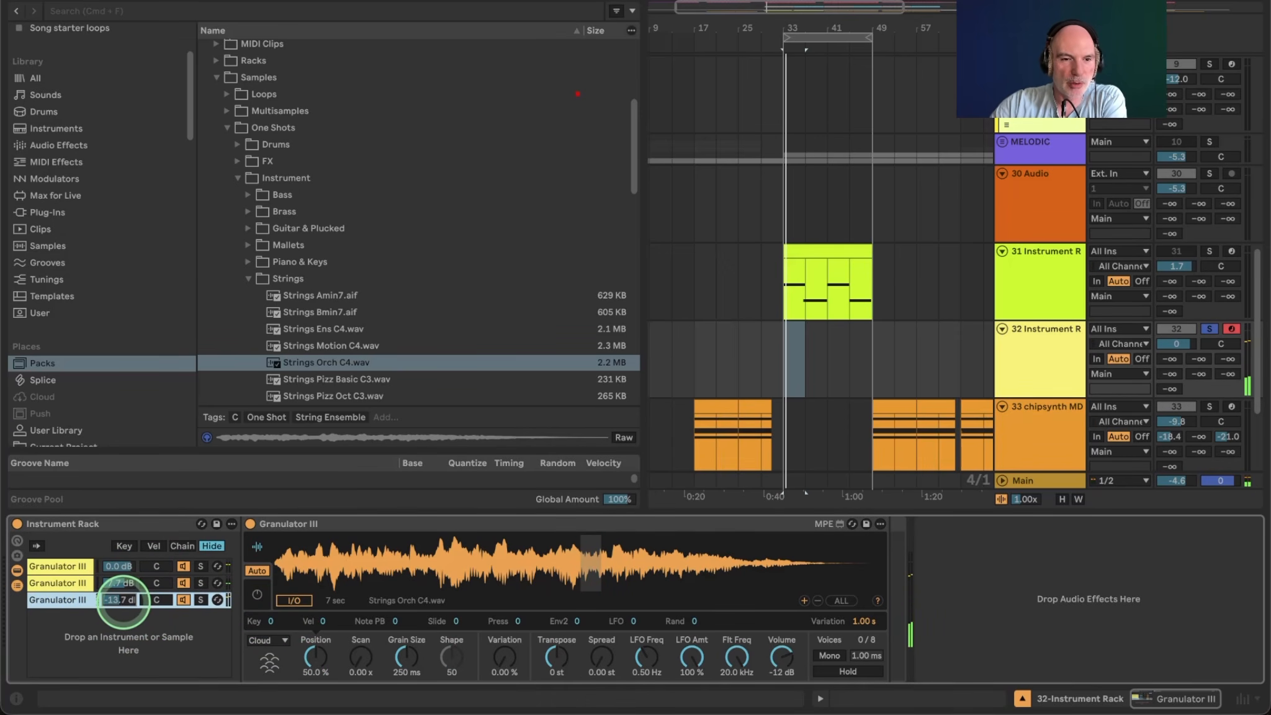
{"action": "left_click_drag", "start_coordinate": [123, 601], "coordinate": [124, 599]}
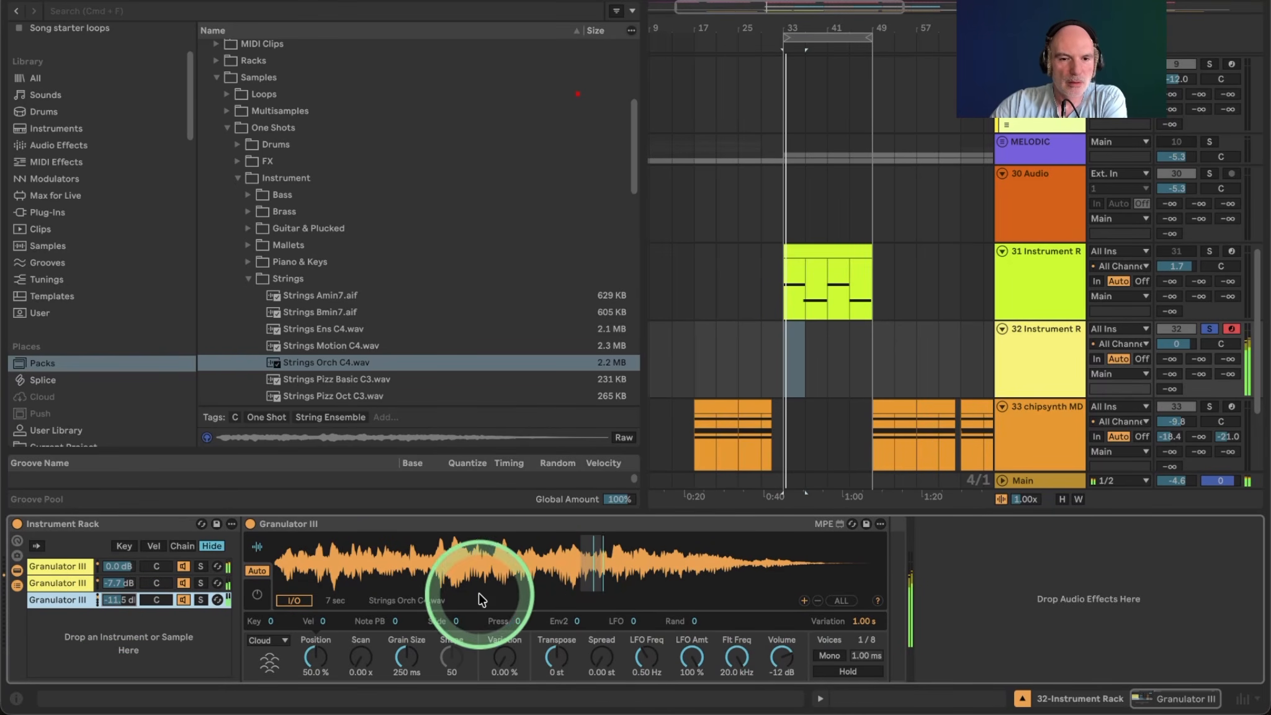
{"action": "left_click", "coordinate": [270, 658]}
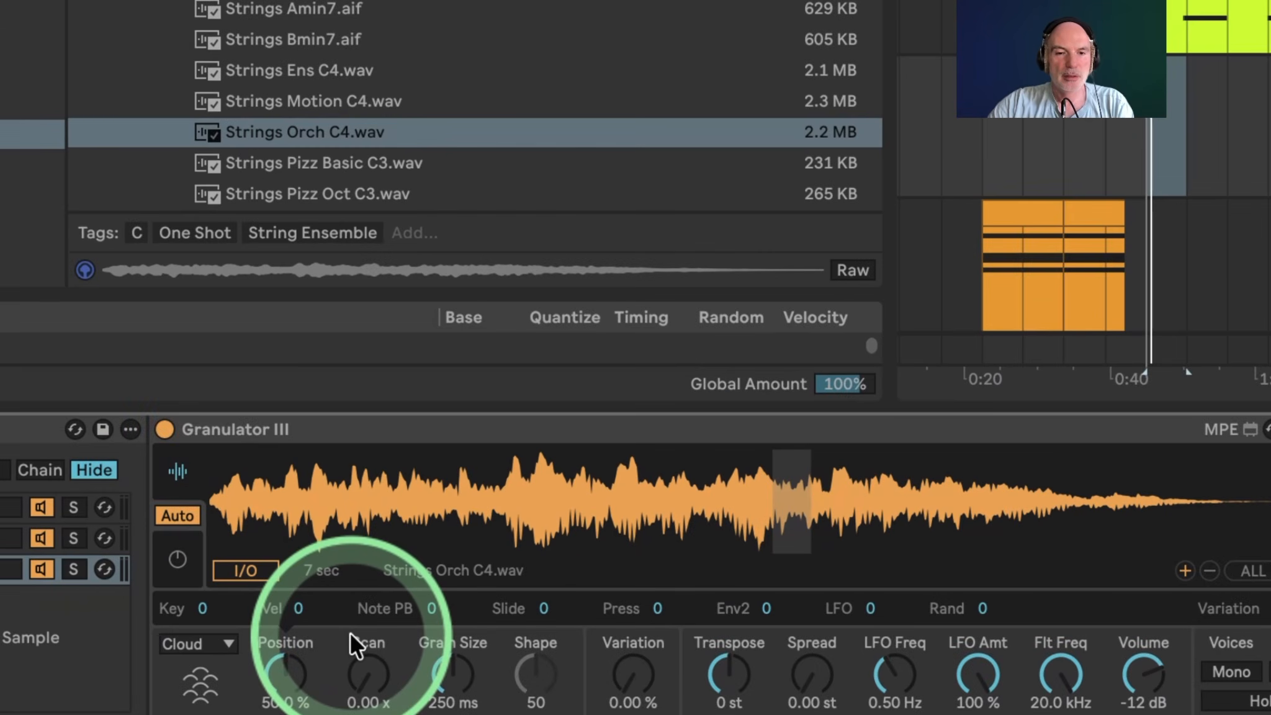
Set the third Granulator's grain Density to 20, Grain Size to 87.1 ms and Position to 13.8%
{"action": "left_click", "coordinate": [450, 673]}
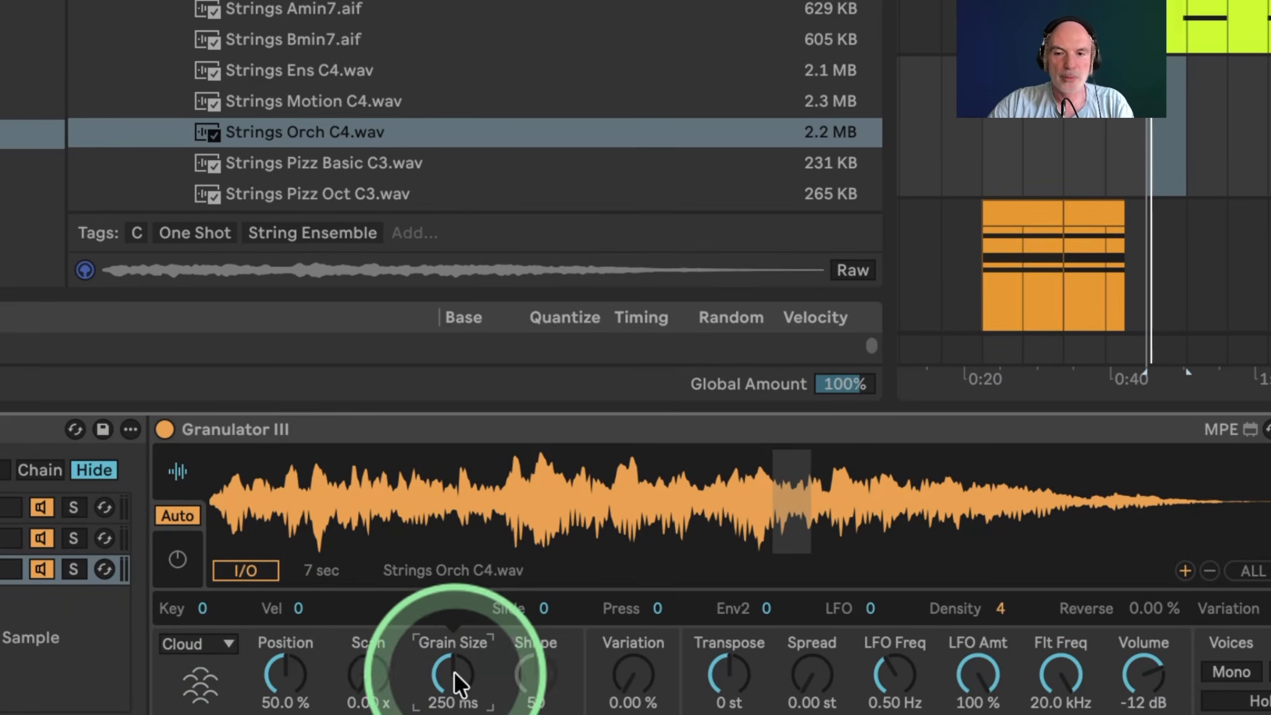
{"action": "left_click_drag", "start_coordinate": [1006, 609], "coordinate": [958, 265]}
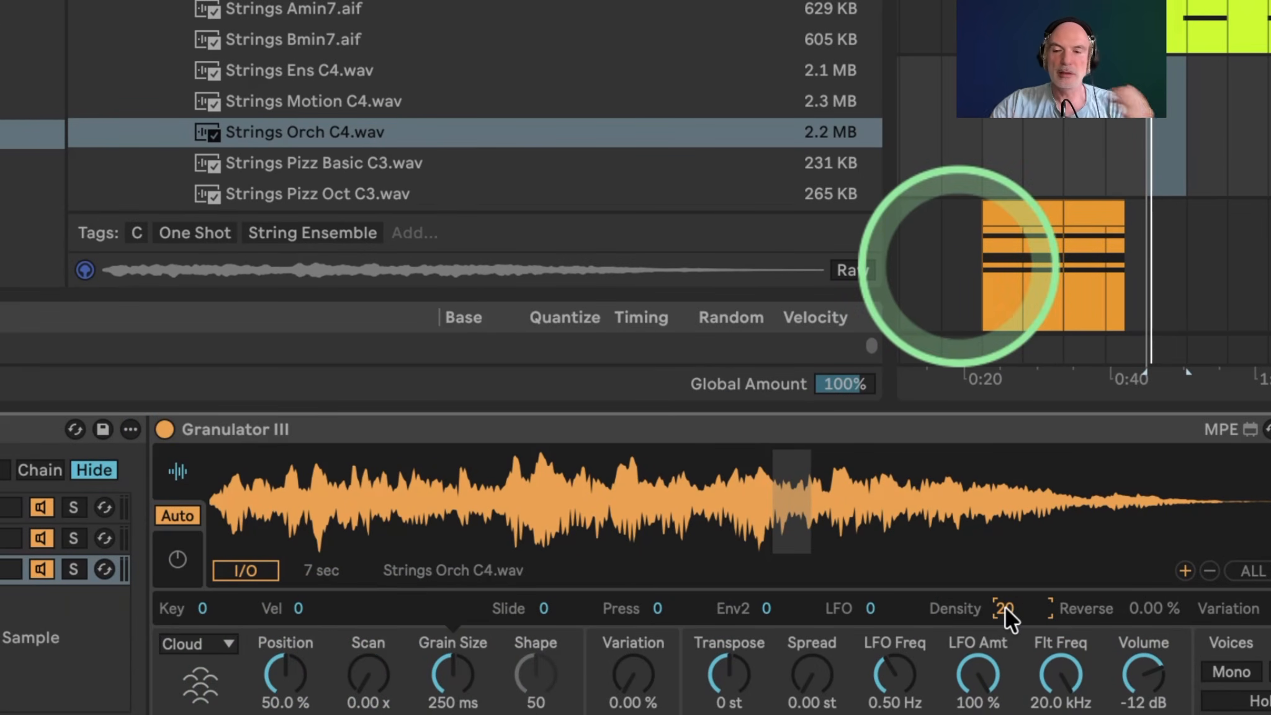
{"action": "left_click_drag", "start_coordinate": [446, 653], "coordinate": [453, 683]}
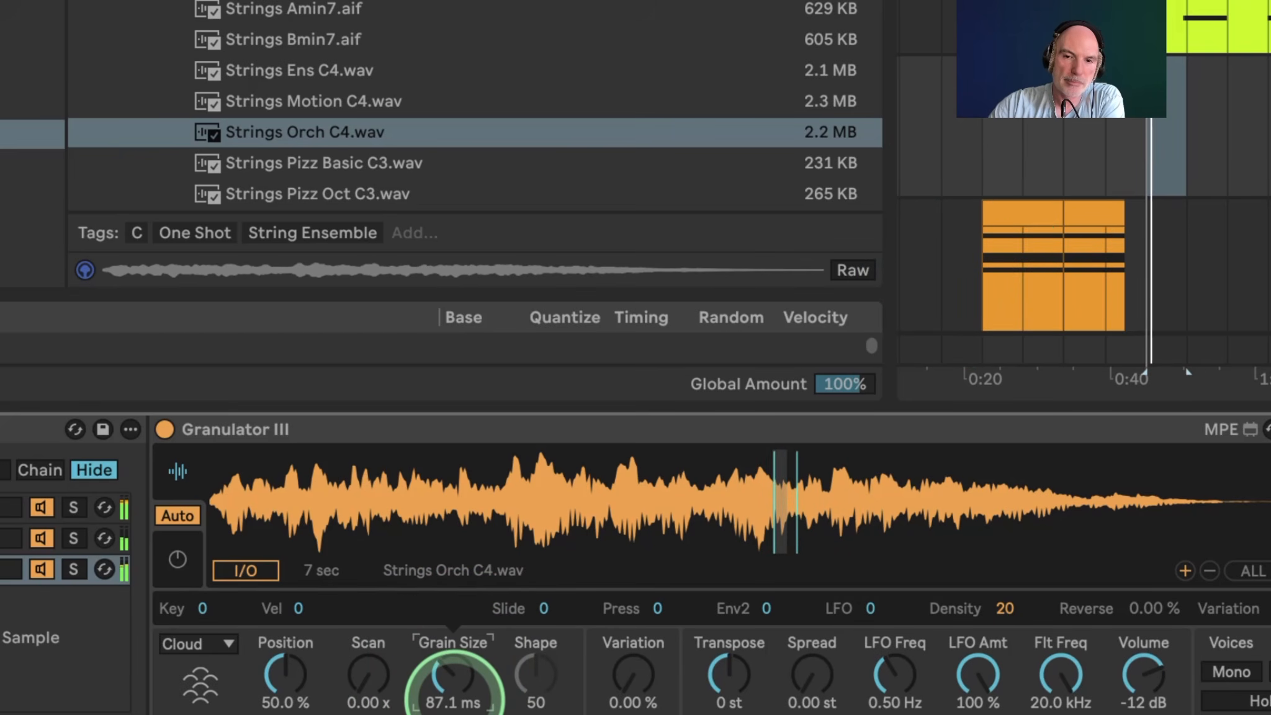
{"action": "left_click_drag", "start_coordinate": [284, 671], "coordinate": [284, 714]}
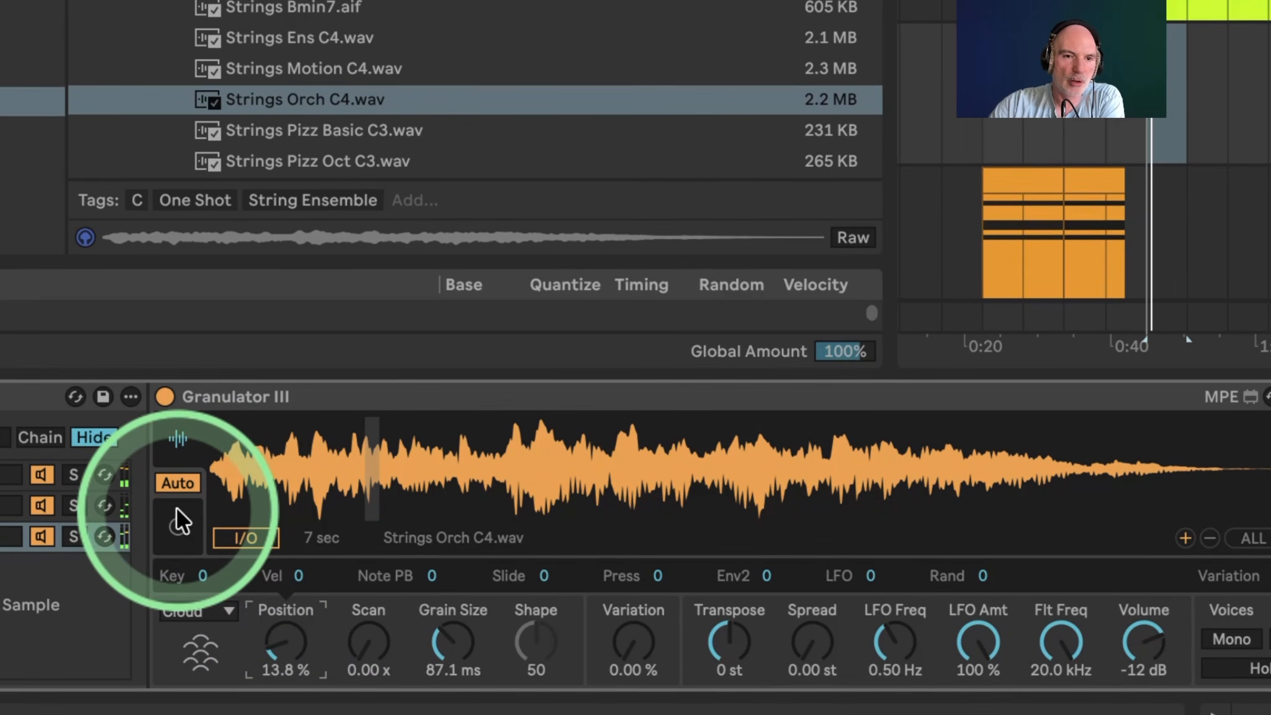
Lengthen the third Granulator's volume envelope attack to 9.90 s and set Transpose to -12 st
{"action": "left_click", "coordinate": [178, 526]}
{"action": "left_click_drag", "start_coordinate": [234, 454], "coordinate": [312, 474]}
{"action": "left_click", "coordinate": [727, 642]}
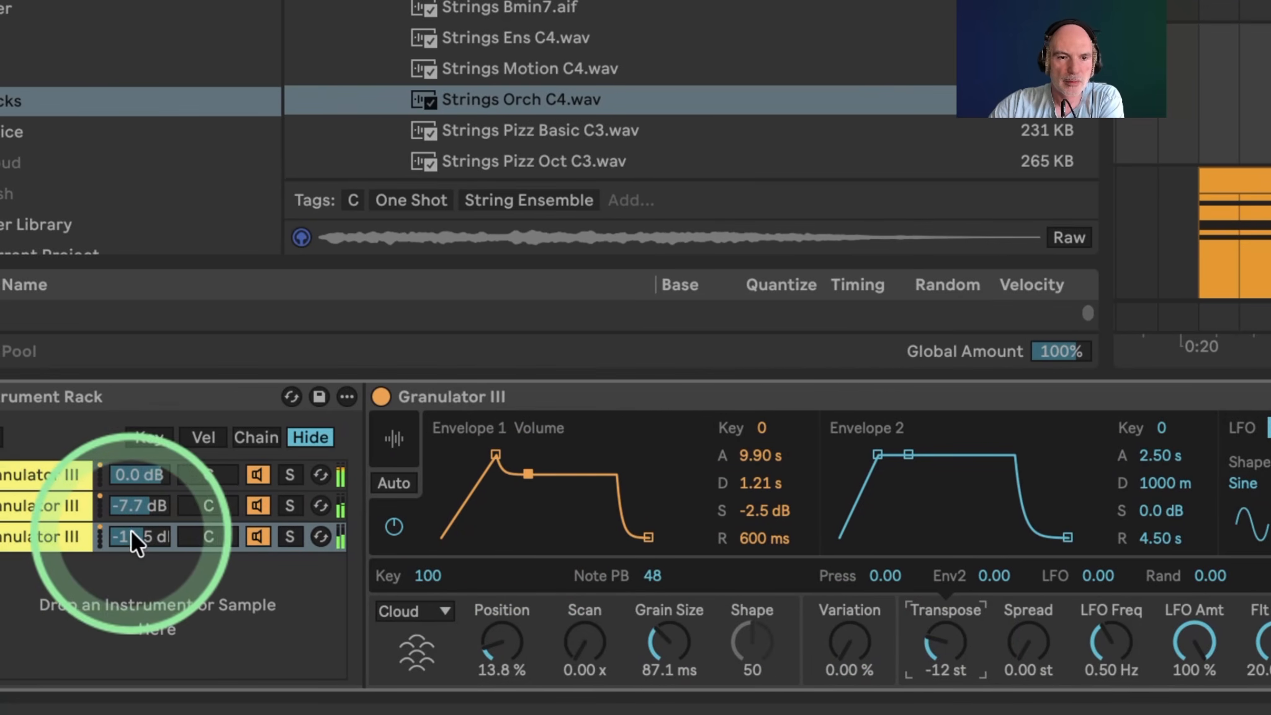
Raise the third chain's volume to -8.7 dB and solo that chain
{"action": "left_click_drag", "start_coordinate": [129, 531], "coordinate": [131, 534]}
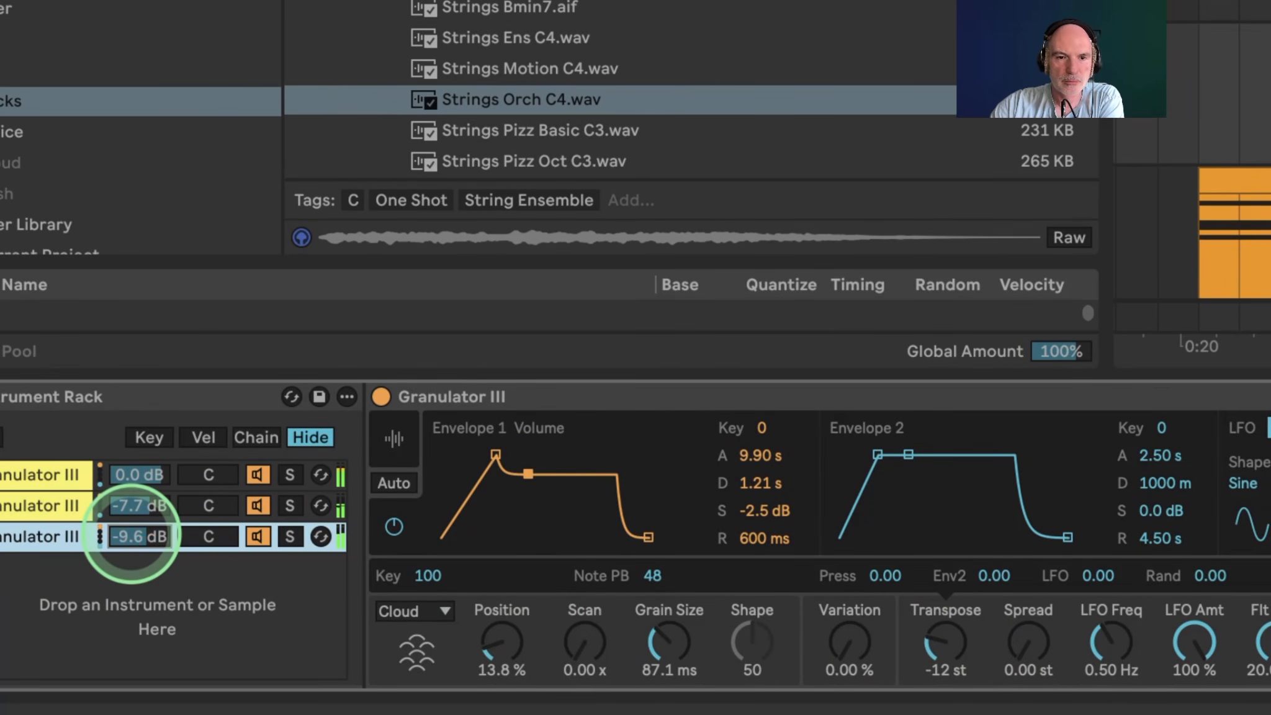
{"action": "left_click_drag", "start_coordinate": [131, 534], "coordinate": [130, 530]}
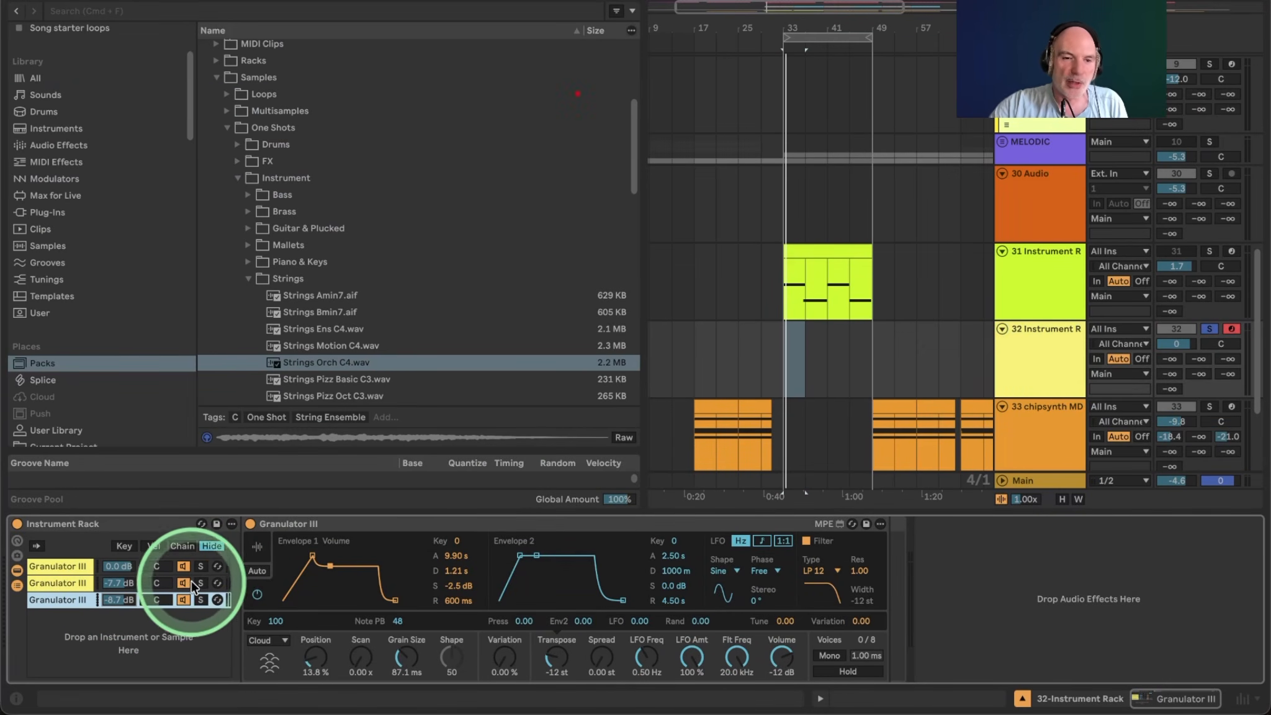
{"action": "left_click", "coordinate": [200, 599]}
Set the third Granulator's LFO shape to Rand and its LFO modulation of Position to 100
{"action": "left_click", "coordinate": [257, 546]}
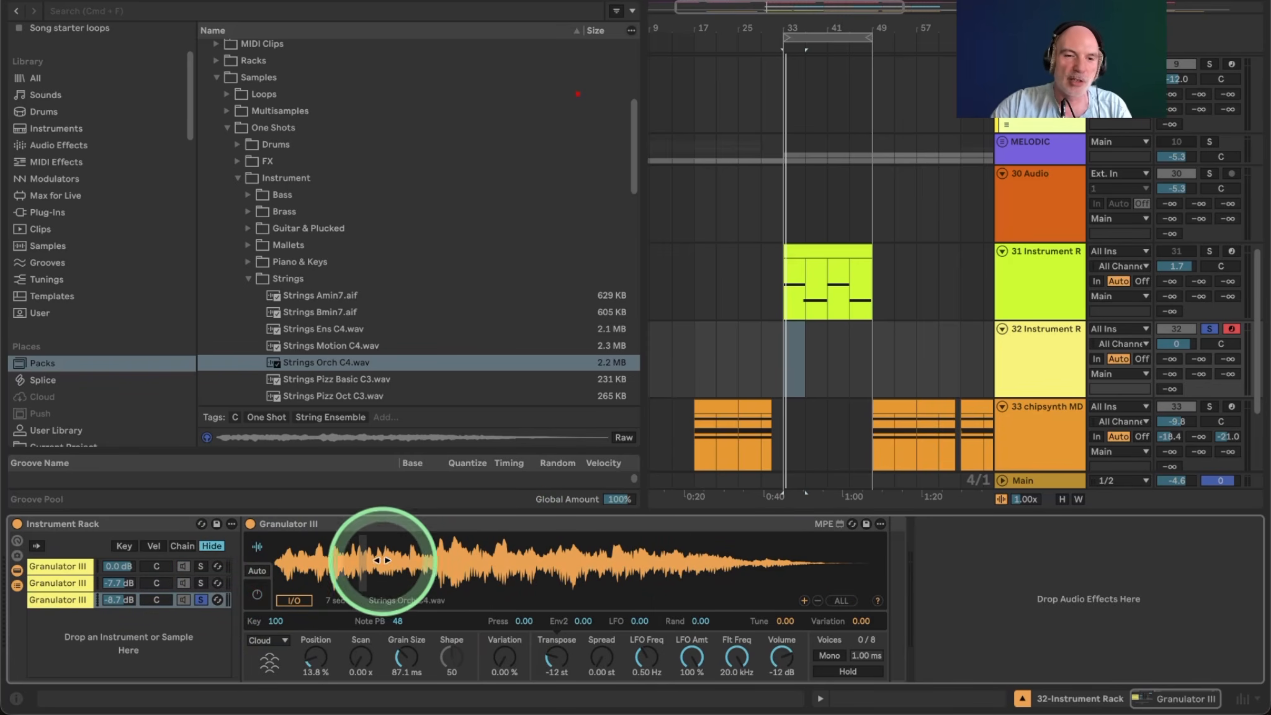
{"action": "left_click", "coordinate": [257, 597]}
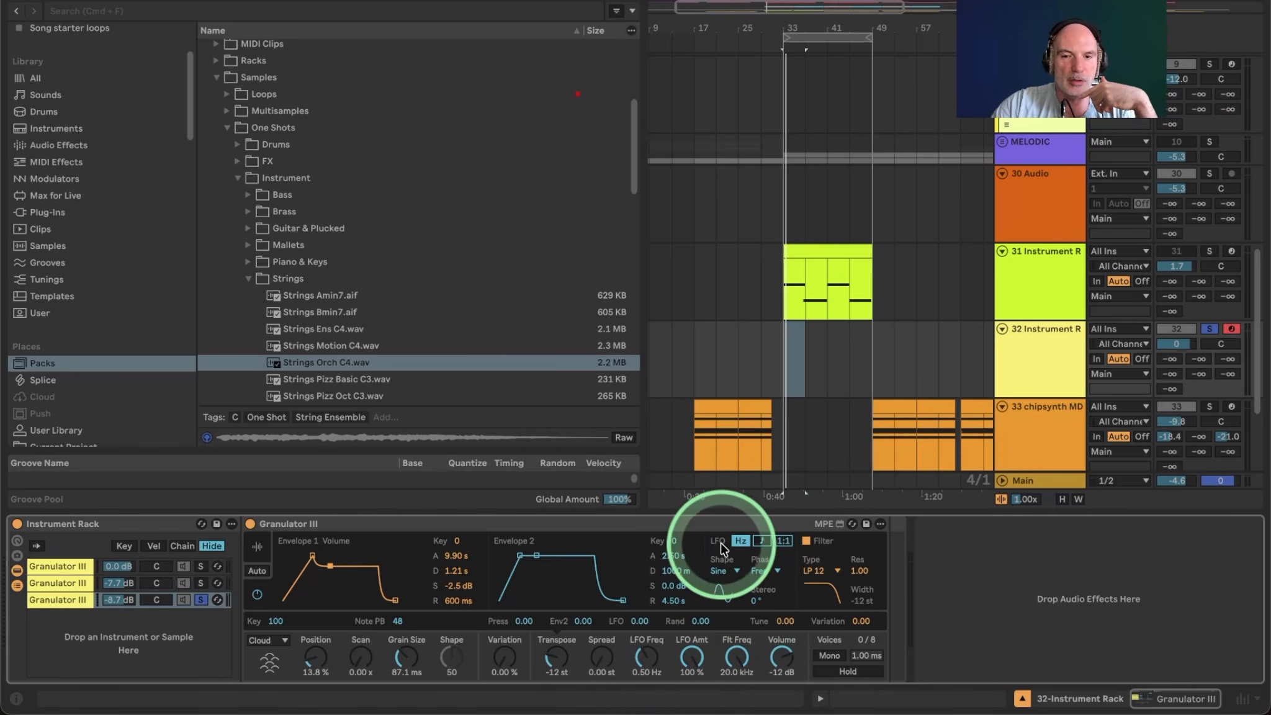
{"action": "left_click", "coordinate": [724, 570]}
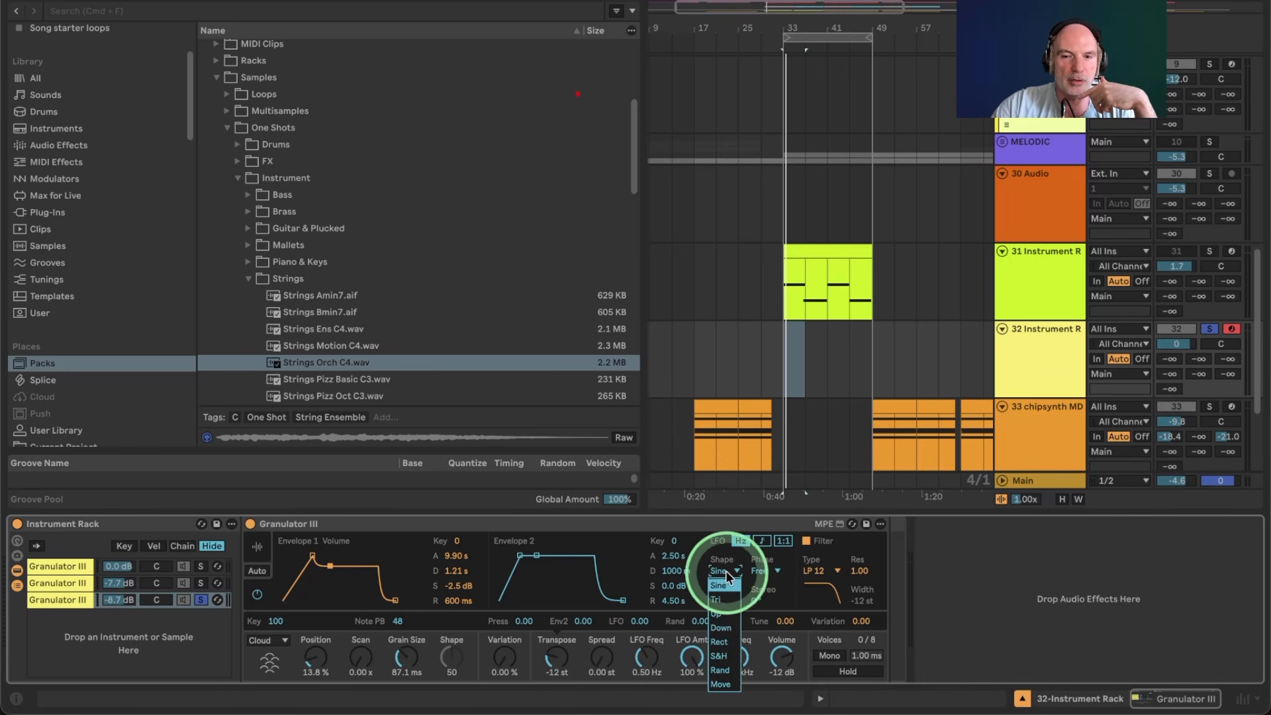
{"action": "left_click", "coordinate": [720, 671]}
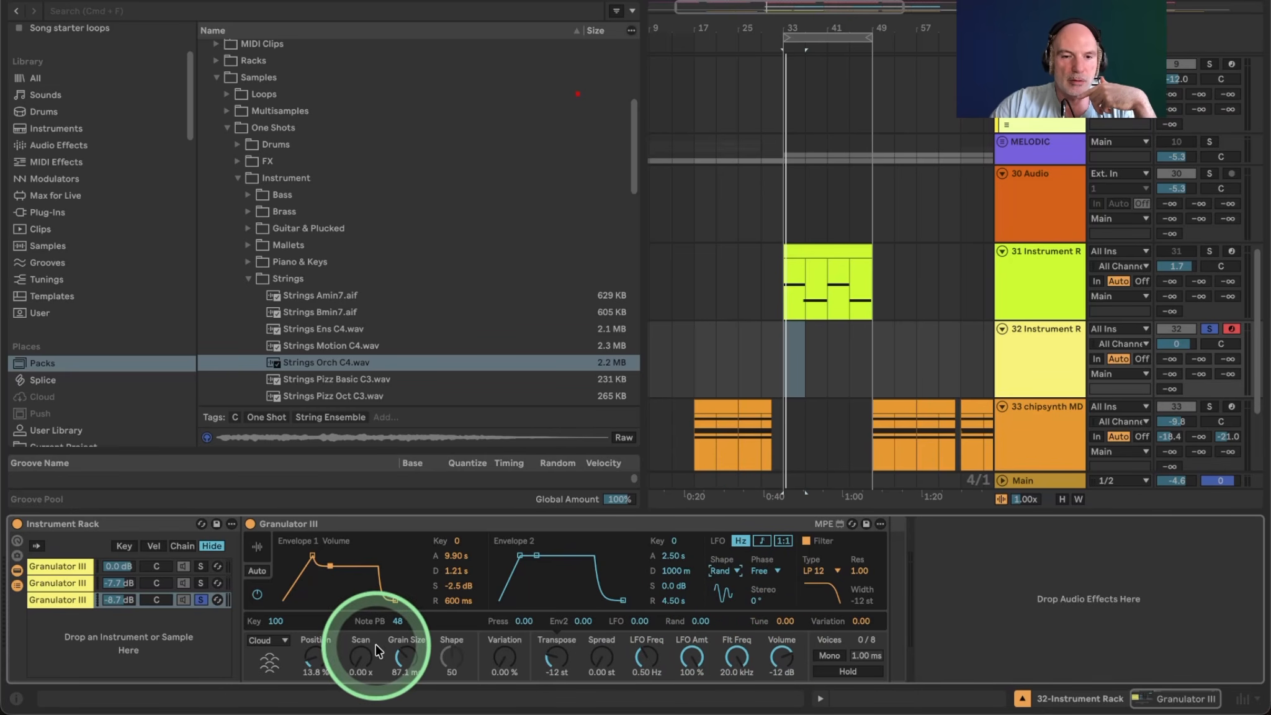
{"action": "left_click", "coordinate": [322, 658]}
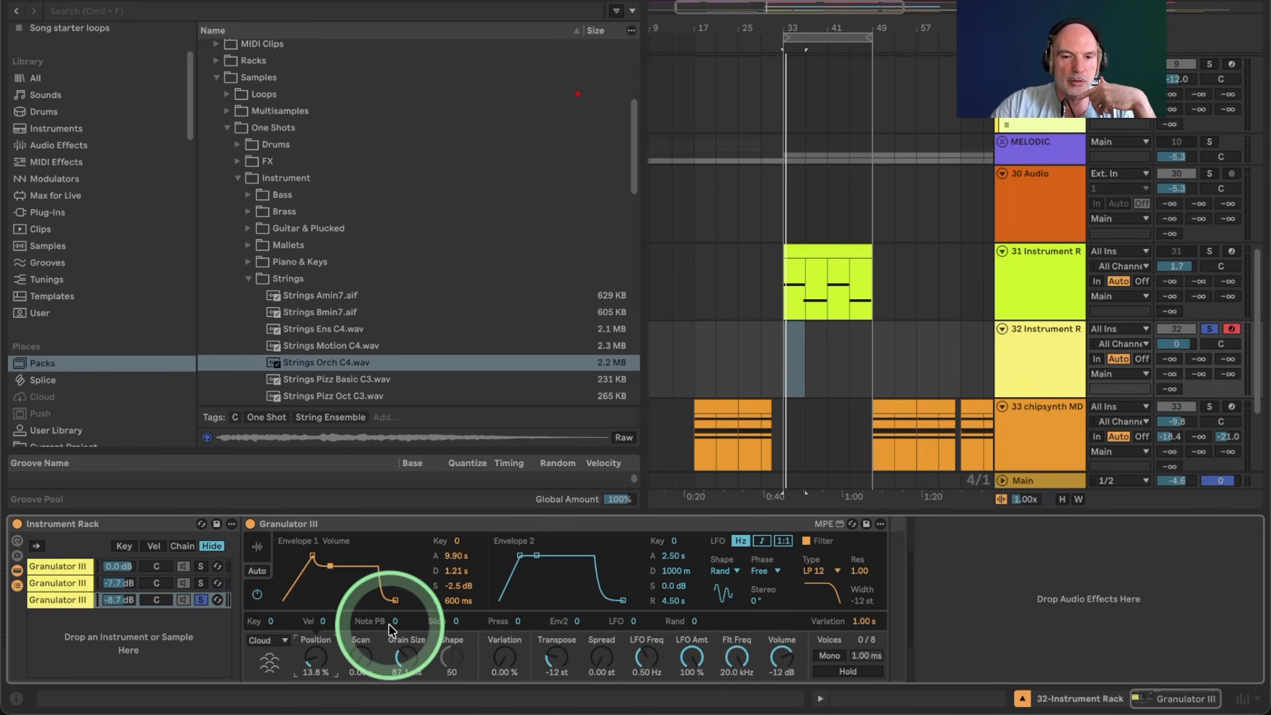
{"action": "left_click_drag", "start_coordinate": [636, 622], "coordinate": [558, 380]}
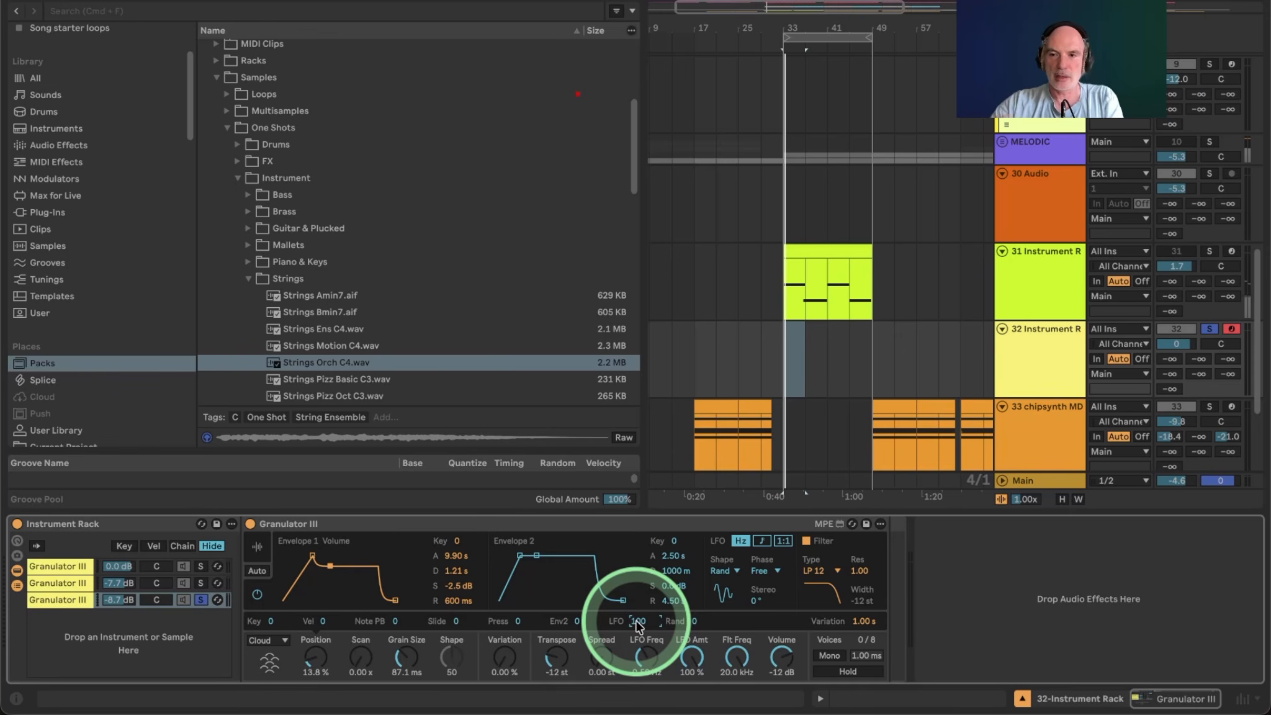
Copy the MIDI clip at bar 33 from track 31 to track 32 and start playback
{"action": "left_click", "coordinate": [816, 253]}
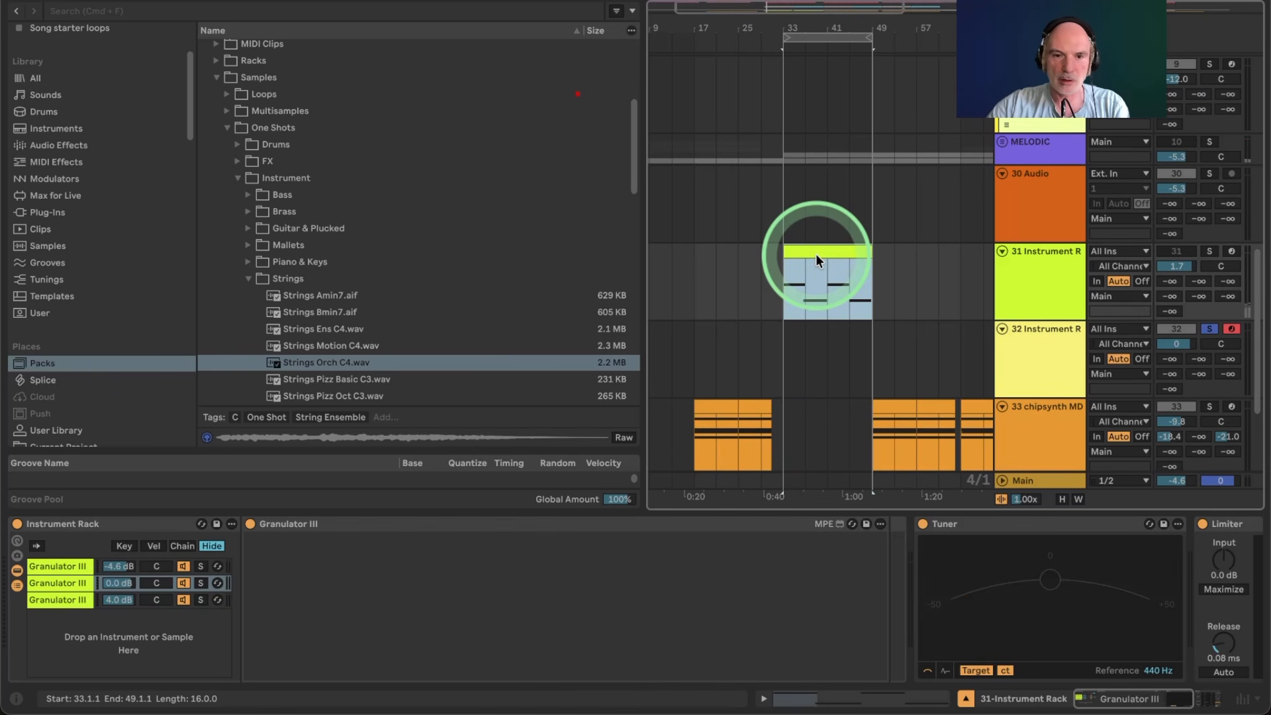
{"action": "left_click_drag", "start_coordinate": [816, 253], "coordinate": [813, 345]}
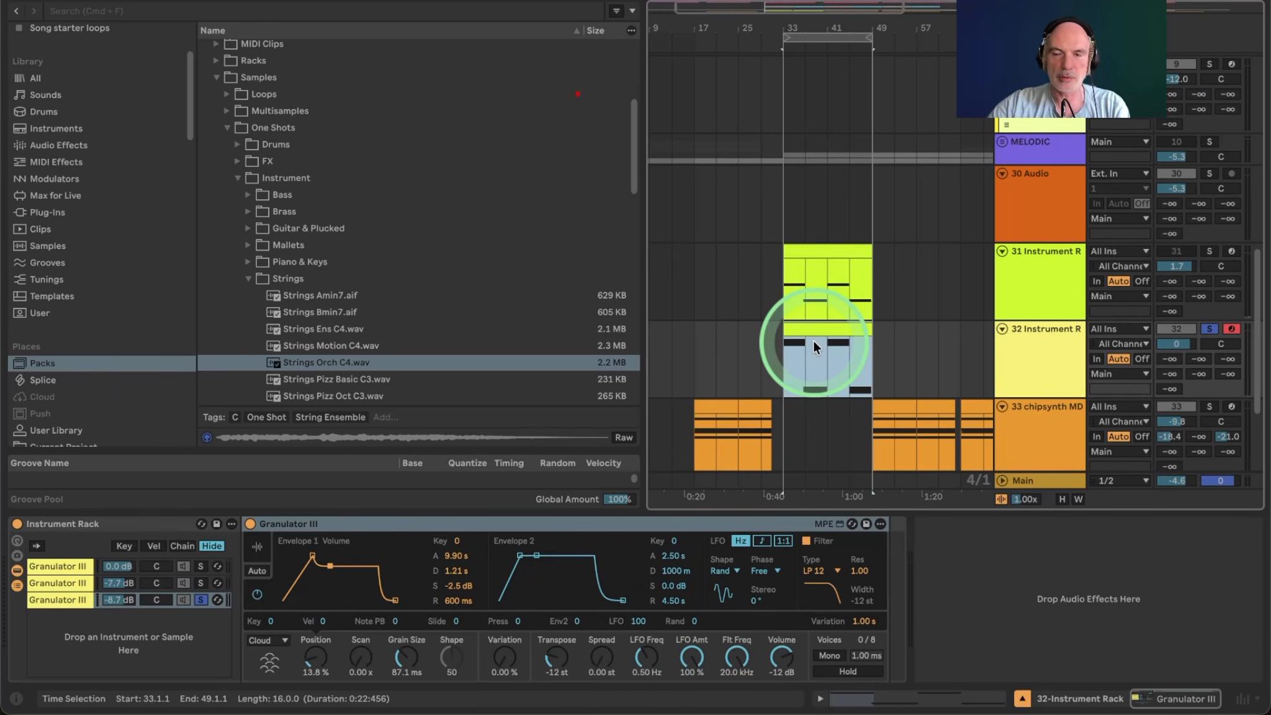
{"action": "key", "text": "space"}
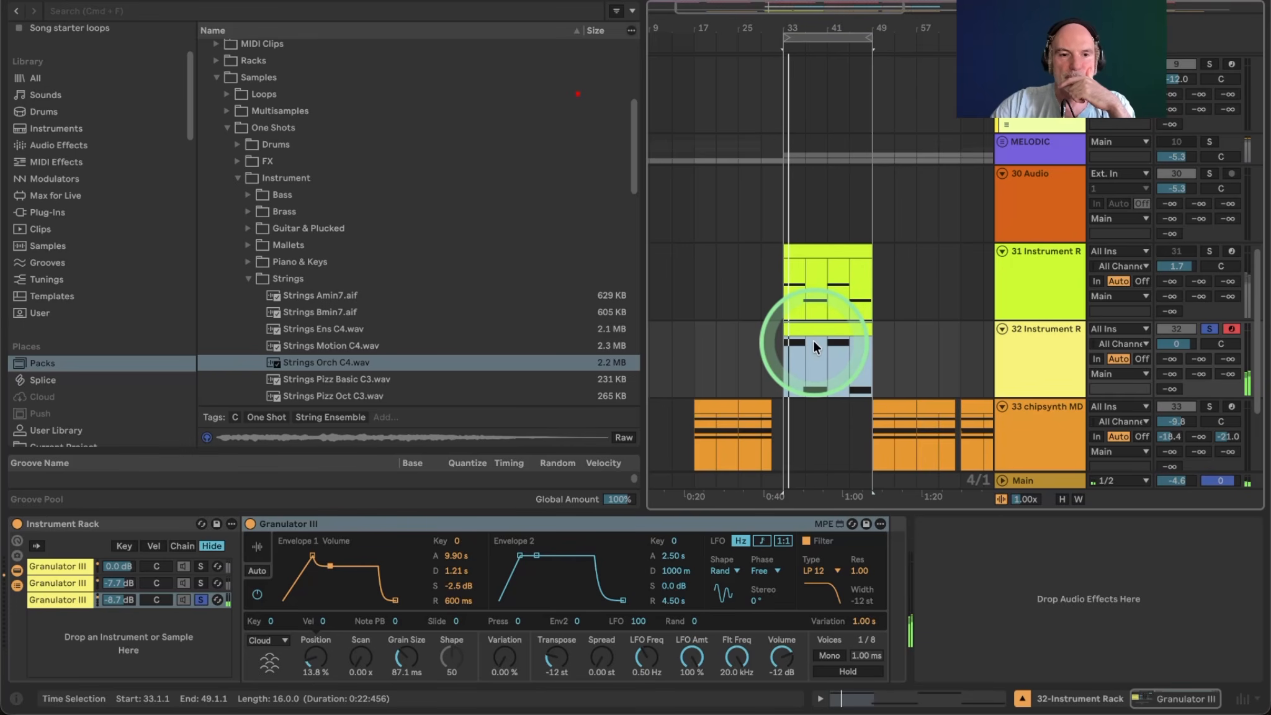
During playback, raise the third Granulator's LFO Freq to 20.0 Hz and adjust the grain Position, settling on 27.5%
{"action": "left_click", "coordinate": [257, 548]}
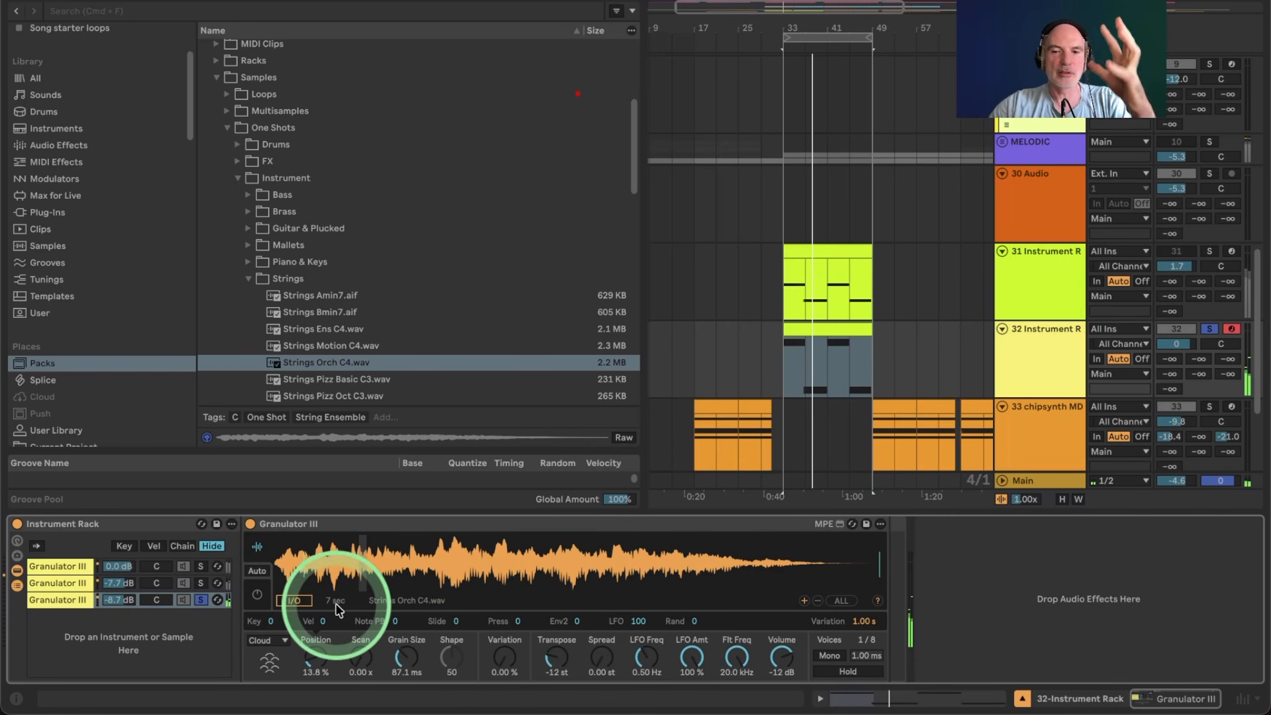
{"action": "left_click_drag", "start_coordinate": [857, 551], "coordinate": [667, 568]}
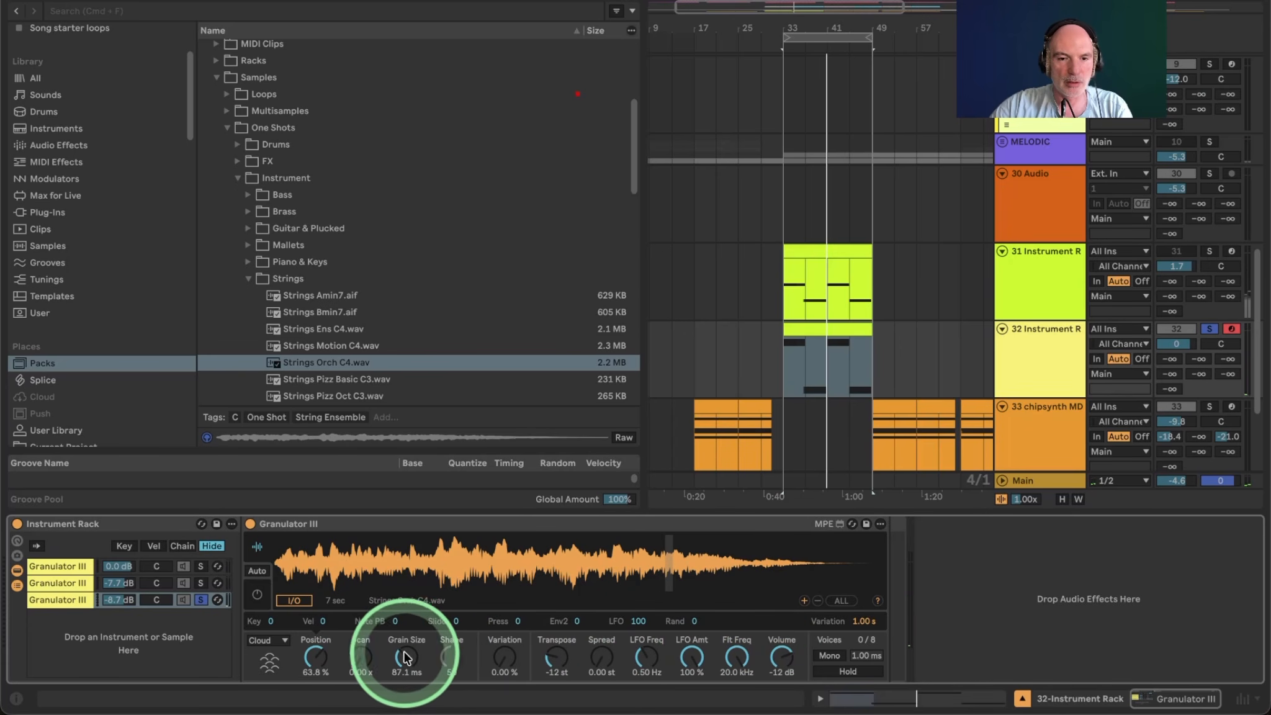
{"action": "left_click", "coordinate": [315, 657]}
{"action": "left_click", "coordinate": [640, 620]}
{"action": "left_click_drag", "start_coordinate": [638, 659], "coordinate": [604, 487]}
{"action": "key", "text": "space"}
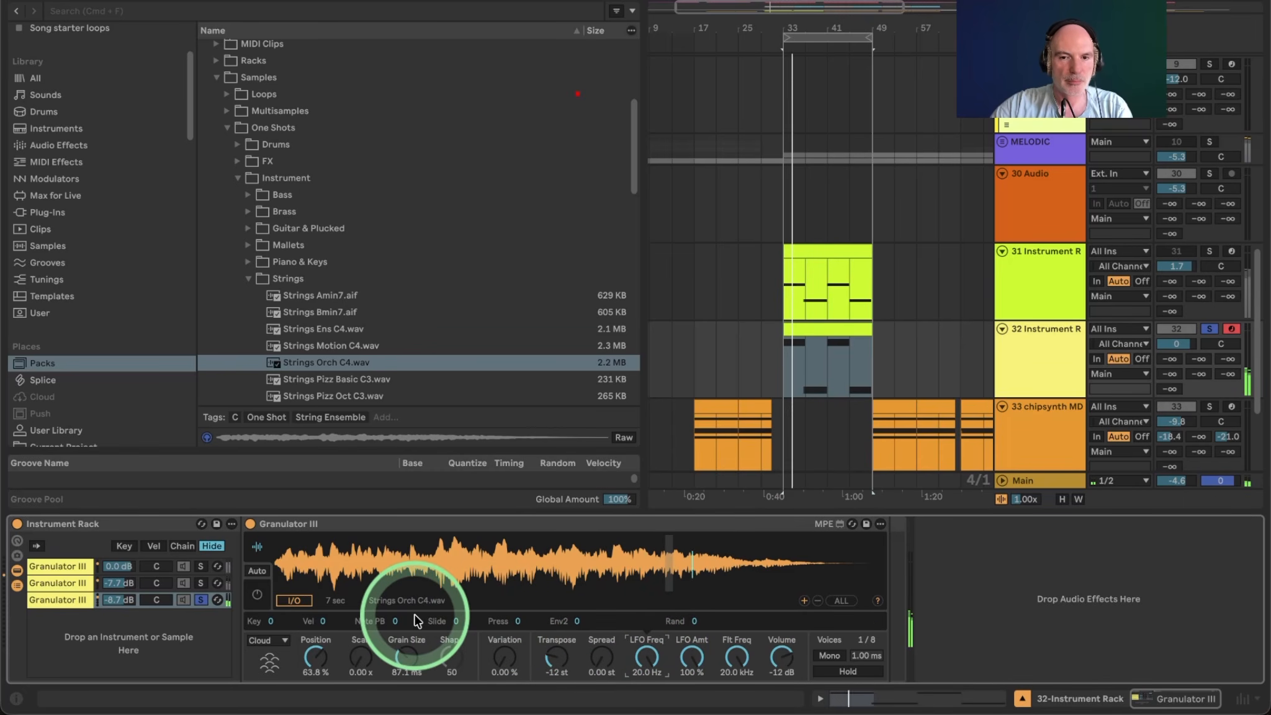
{"action": "left_click_drag", "start_coordinate": [663, 559], "coordinate": [468, 567]}
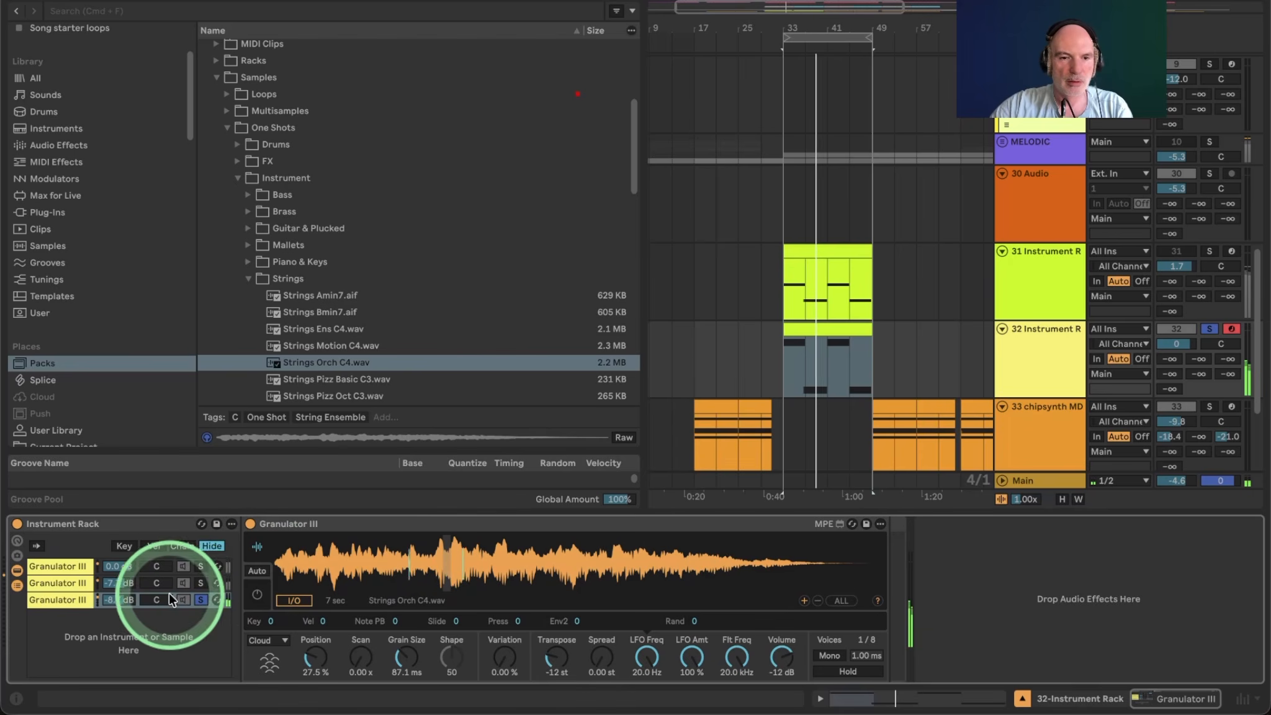
Set the third Granulator's Grain Size to 99.1 ms and its volume envelope release to 9.92 s
{"action": "left_click", "coordinate": [405, 656]}
{"action": "left_click_drag", "start_coordinate": [394, 636], "coordinate": [412, 601]}
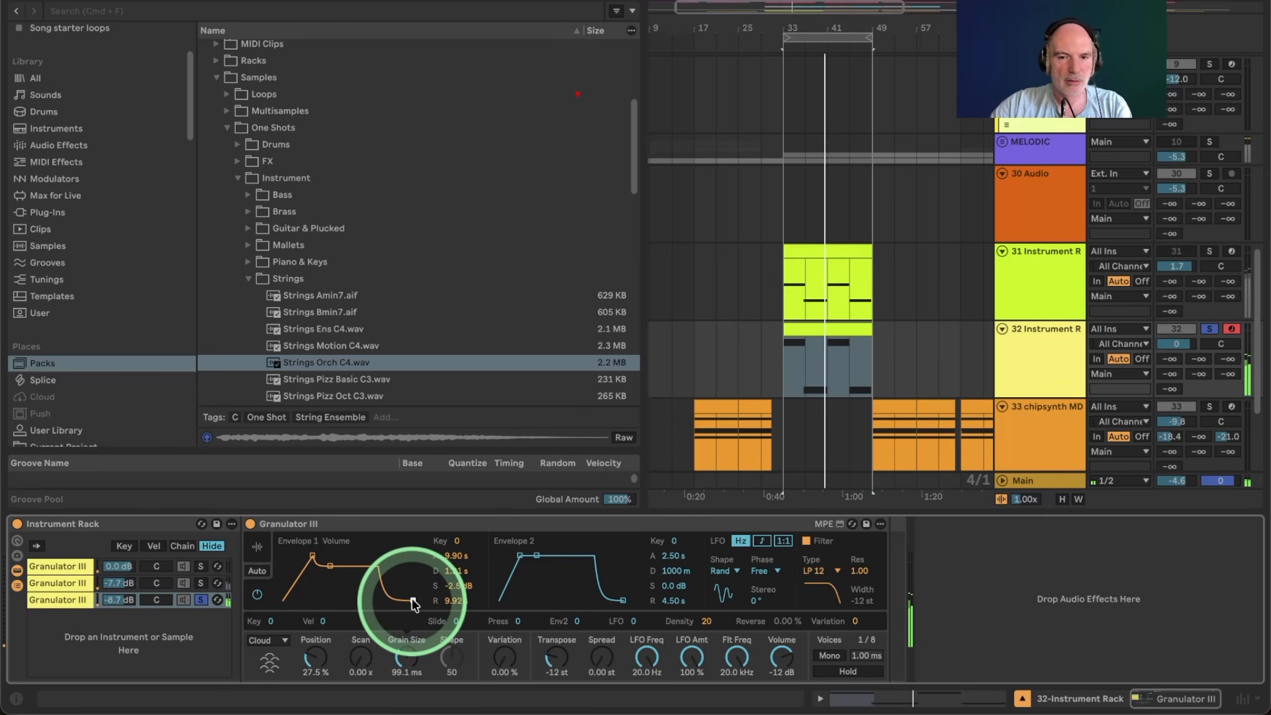
Unsolo the third chain and blend it in with the chain volume at -4.3 dB and Transpose at -10 st
{"action": "left_click", "coordinate": [200, 600]}
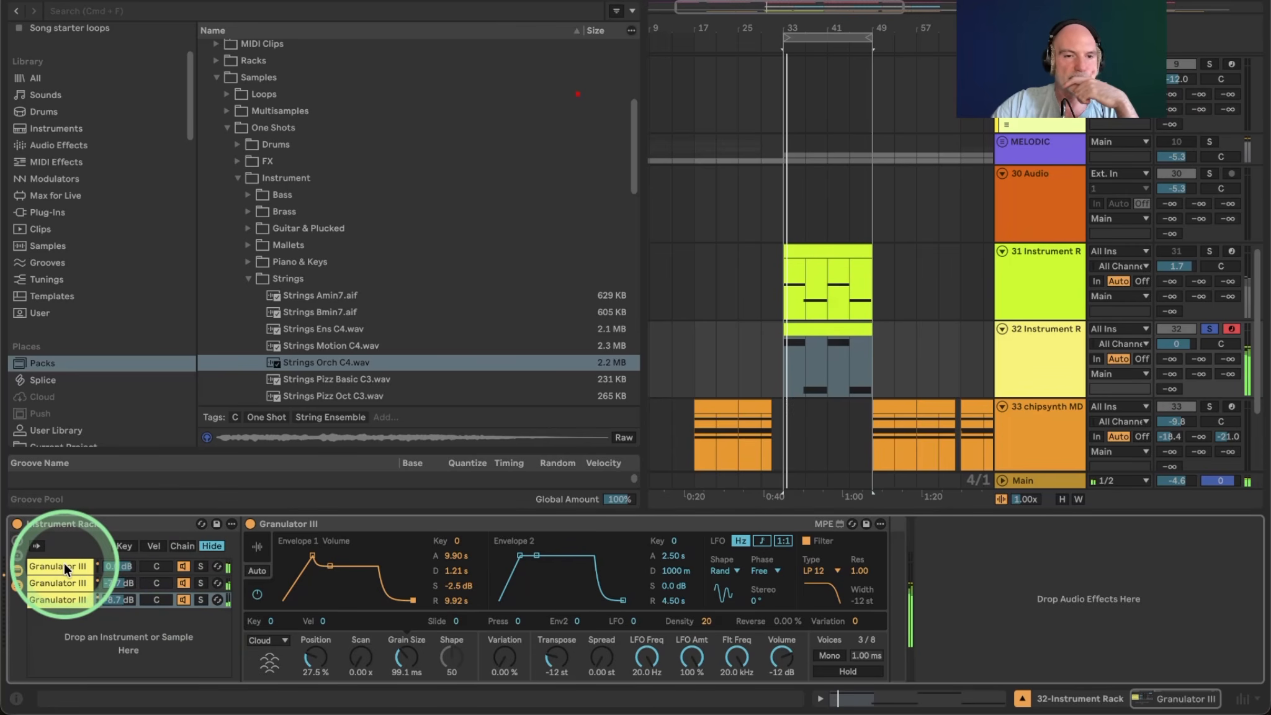
{"action": "left_click_drag", "start_coordinate": [118, 600], "coordinate": [118, 593]}
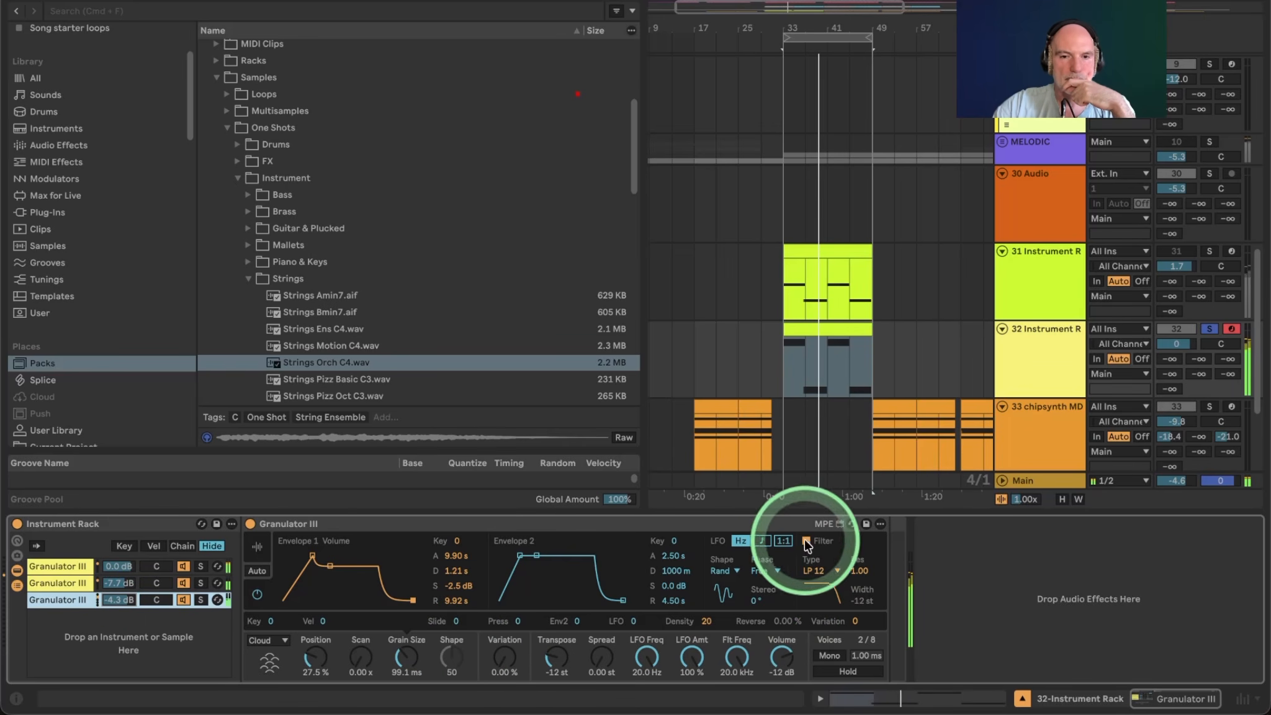
{"action": "left_click", "coordinate": [560, 662]}
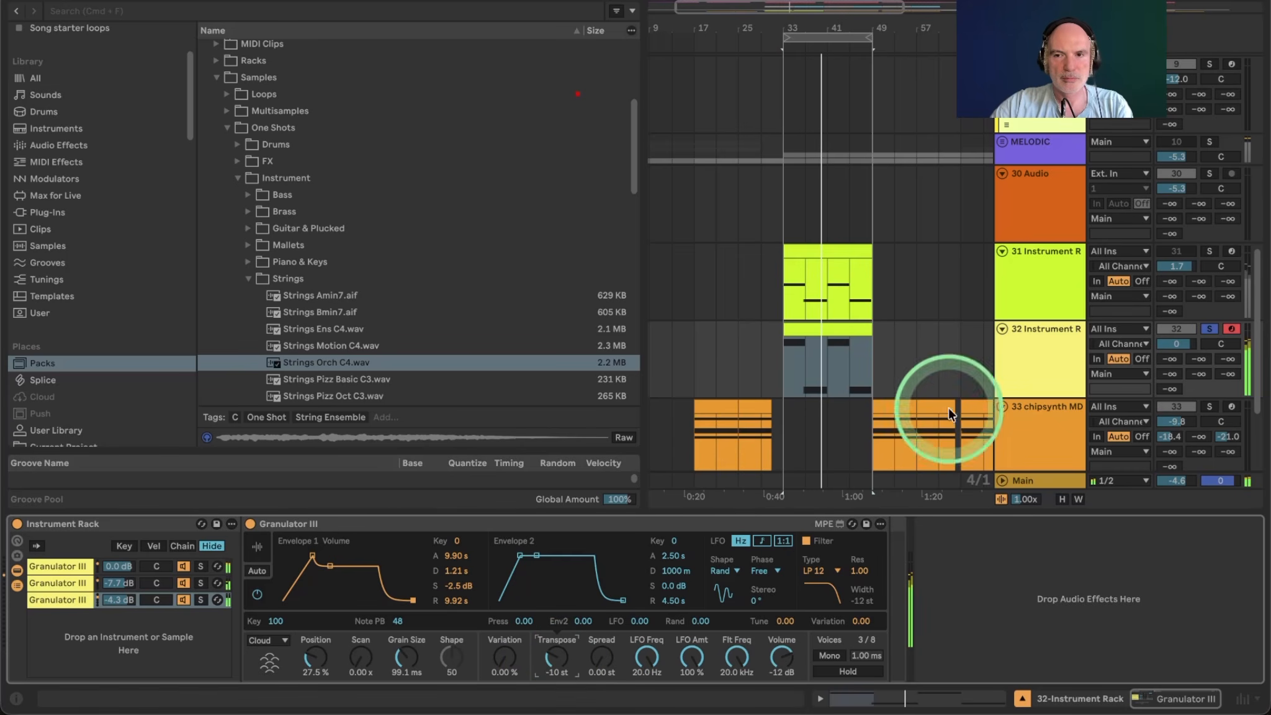
Unsolo track 32 and hide the browser to hear the layered sound within the full arrangement
{"action": "left_click", "coordinate": [1209, 328]}
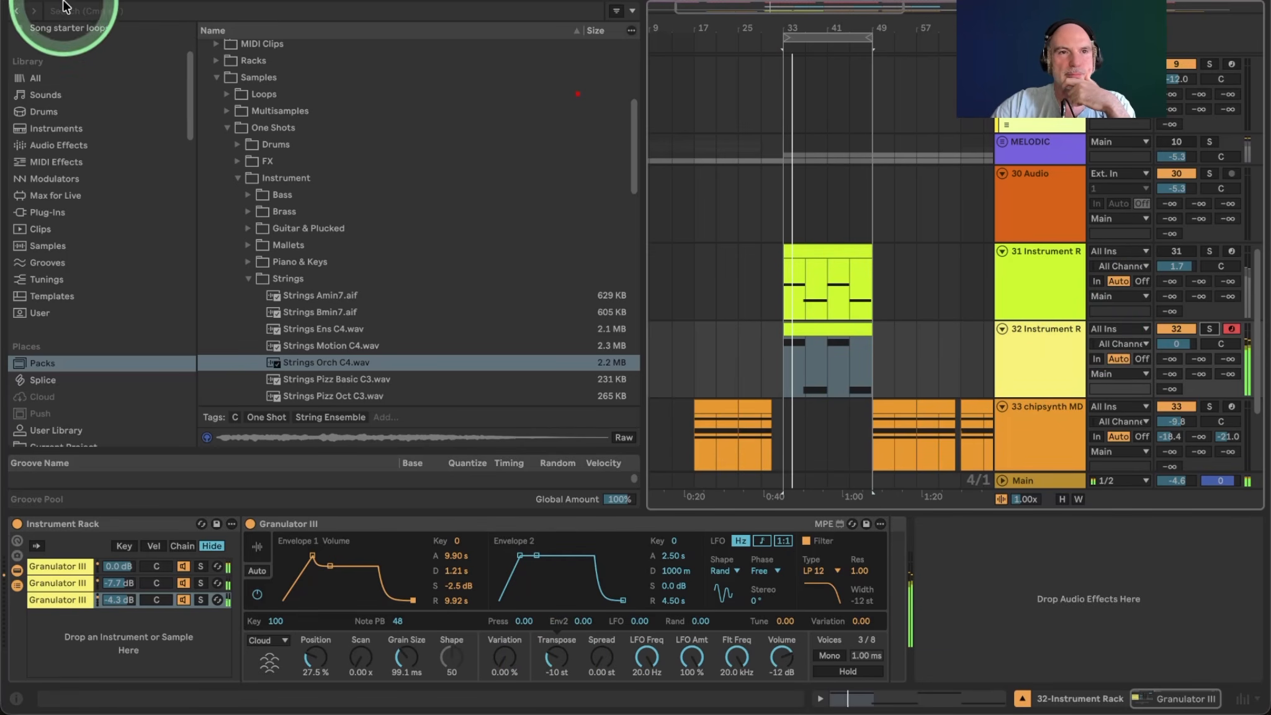
{"action": "left_click", "coordinate": [15, 0]}
{"action": "scroll", "coordinate": [631, 247], "scroll_direction": "up", "scroll_amount": 10}
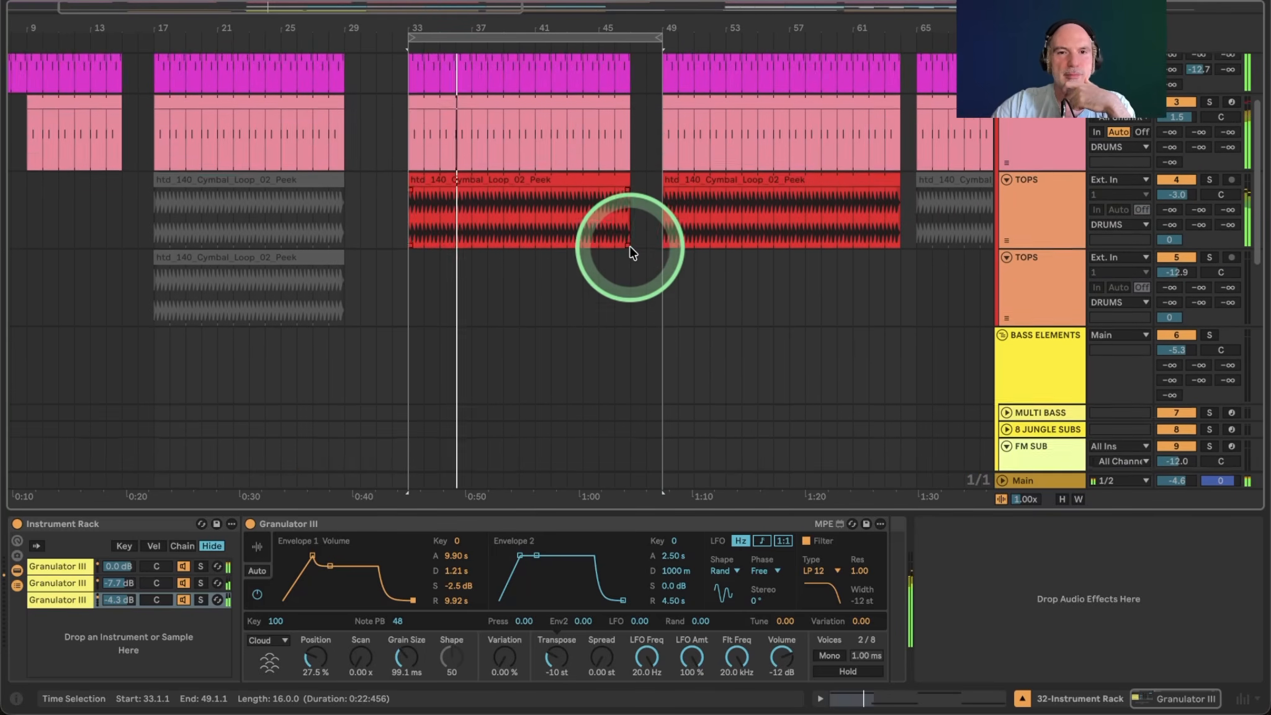
{"action": "scroll", "coordinate": [632, 251], "scroll_direction": "down", "scroll_amount": 10}
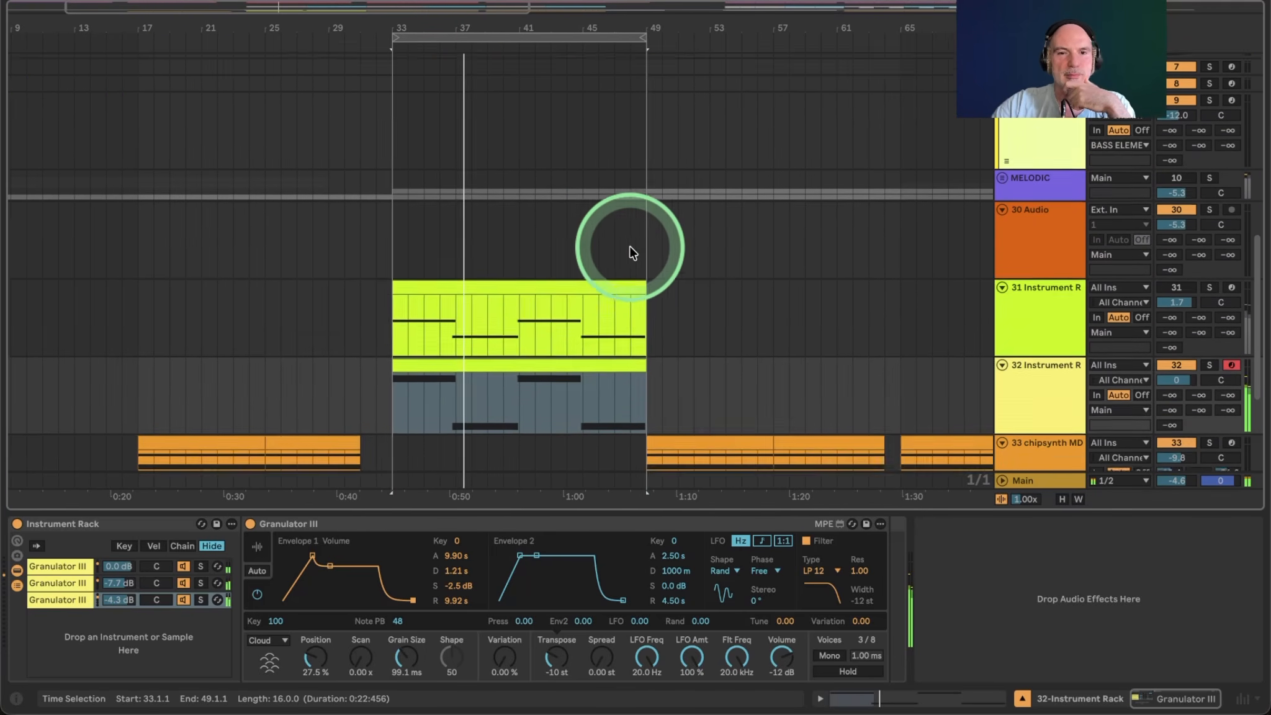
{"action": "scroll", "coordinate": [630, 249], "scroll_direction": "down", "scroll_amount": 2}
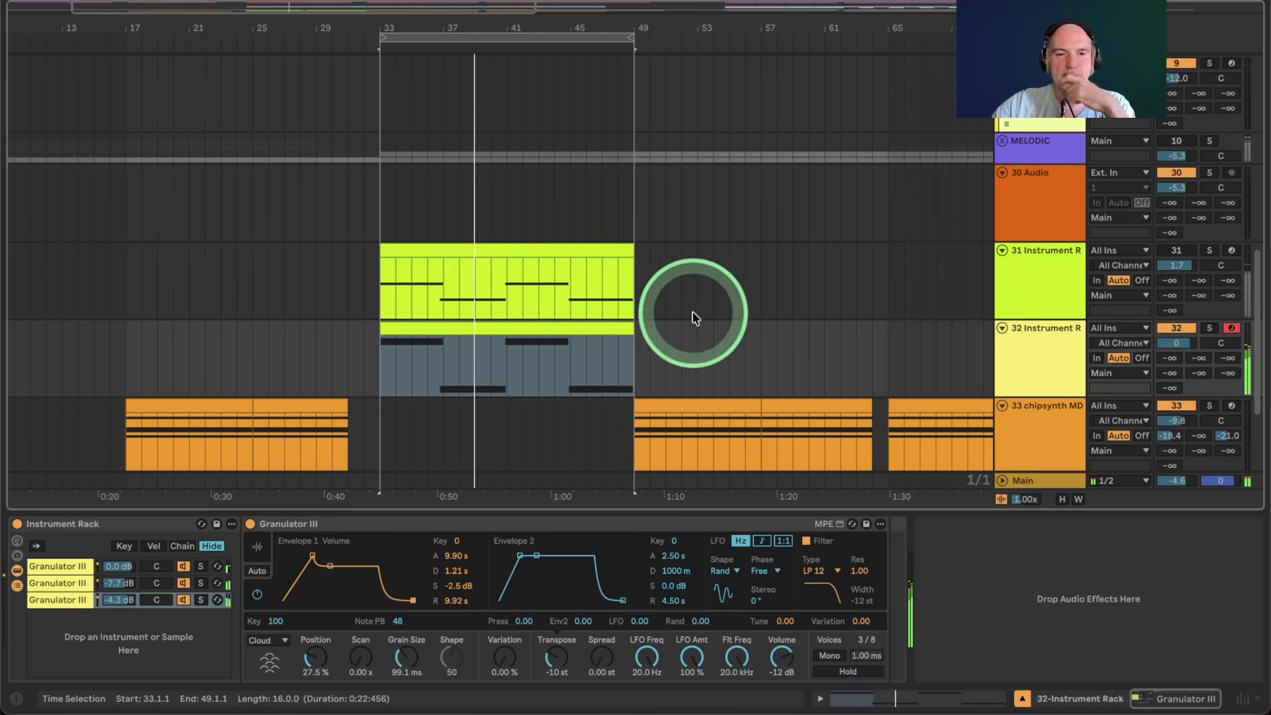
Select the rack's first chain with the piano Granulator III
{"action": "left_click", "coordinate": [68, 566]}
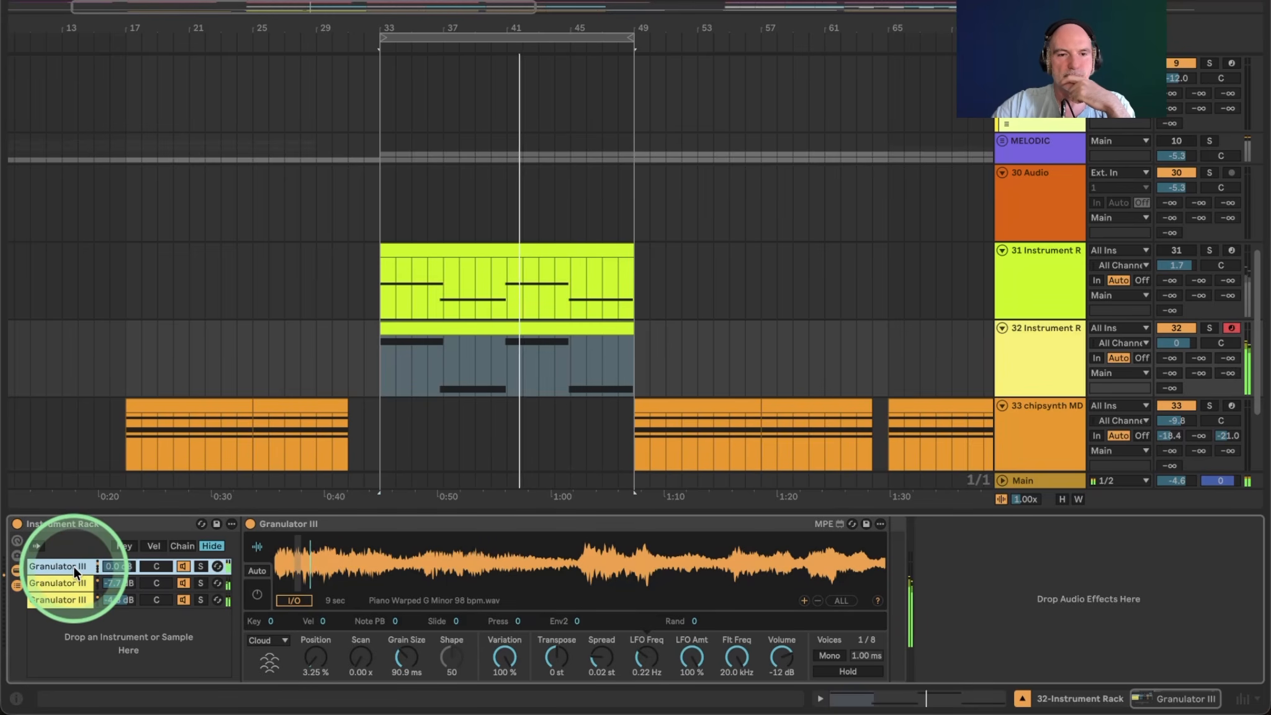